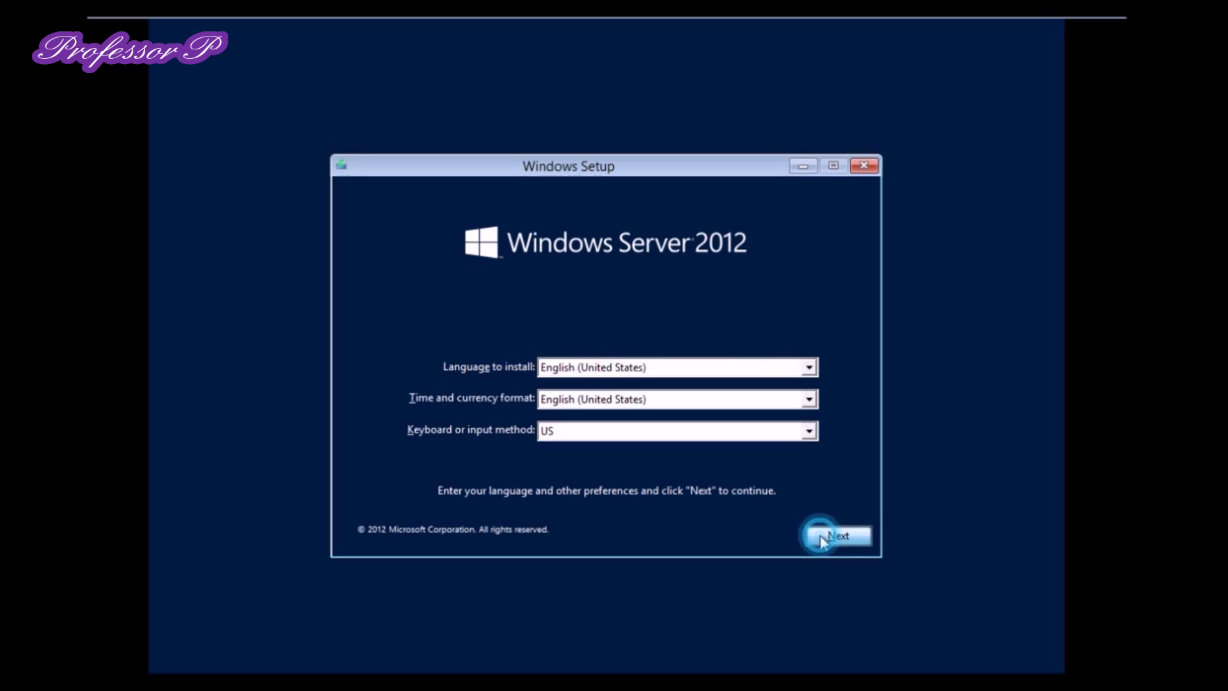
Begin installing Windows, accept the license terms, and choose a Custom install
{"action": "left_click", "coordinate": [829, 537]}
{"action": "left_click", "coordinate": [625, 365]}
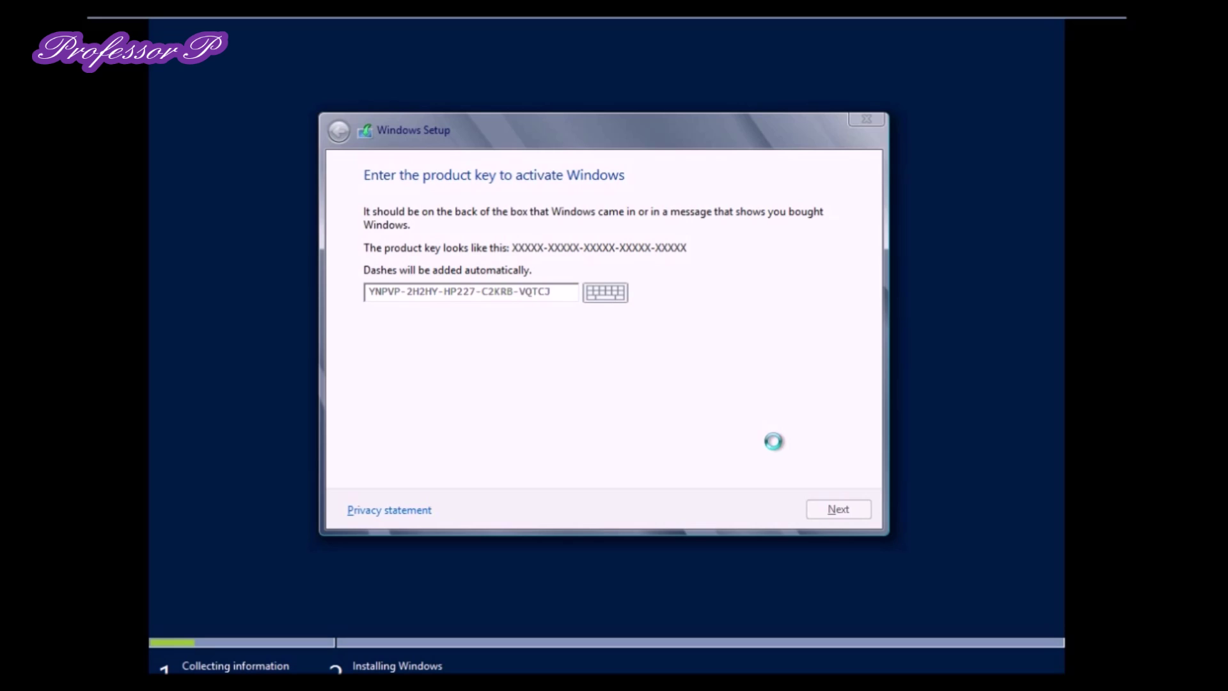
{"action": "left_click", "coordinate": [470, 469]}
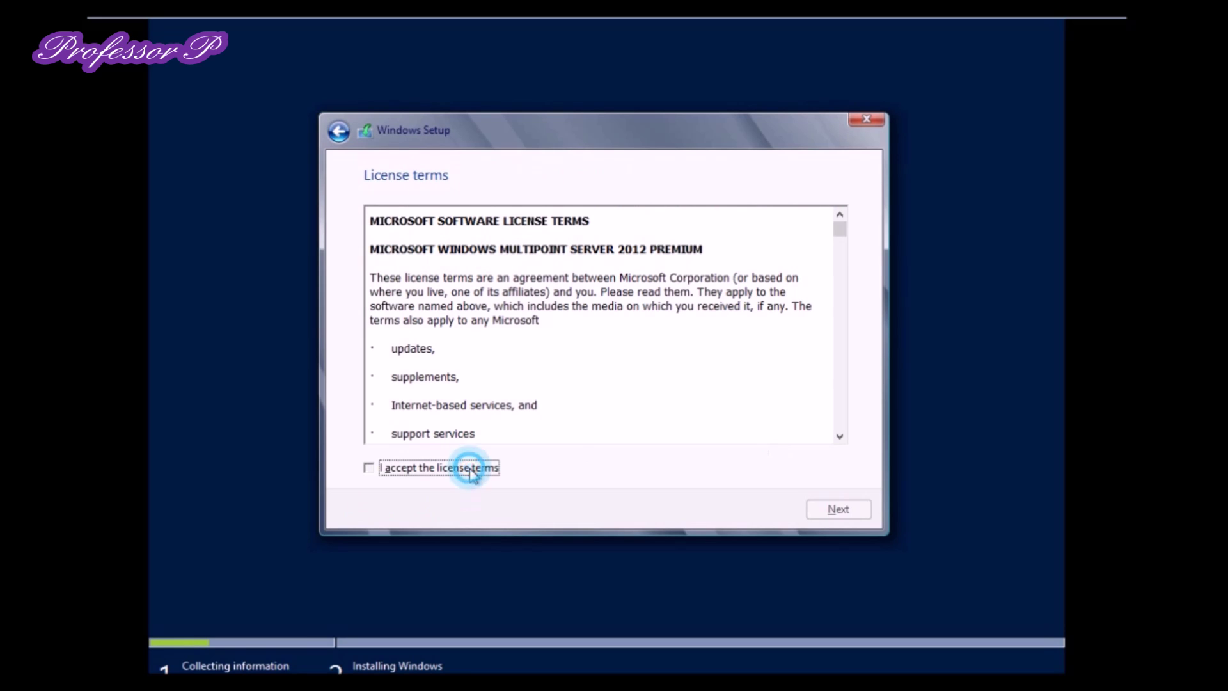
{"action": "left_click", "coordinate": [819, 510]}
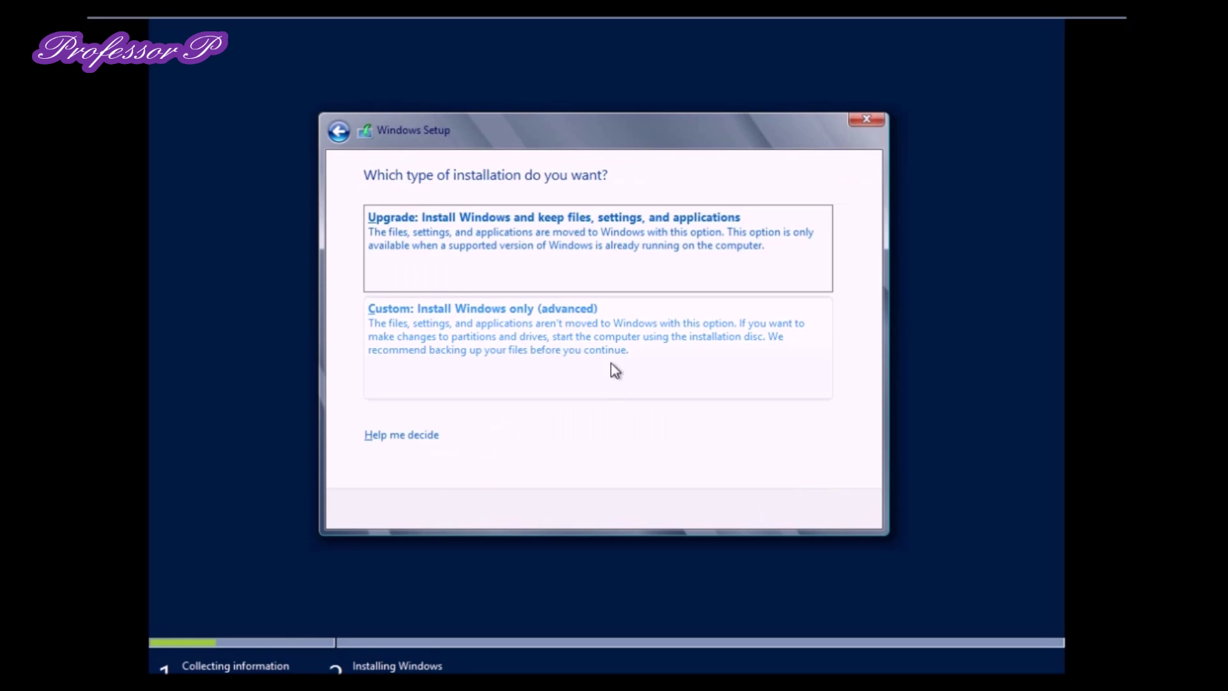
{"action": "left_click", "coordinate": [611, 365]}
Create a new partition on the 60 GB unallocated drive and install Windows onto it
{"action": "left_click", "coordinate": [737, 405]}
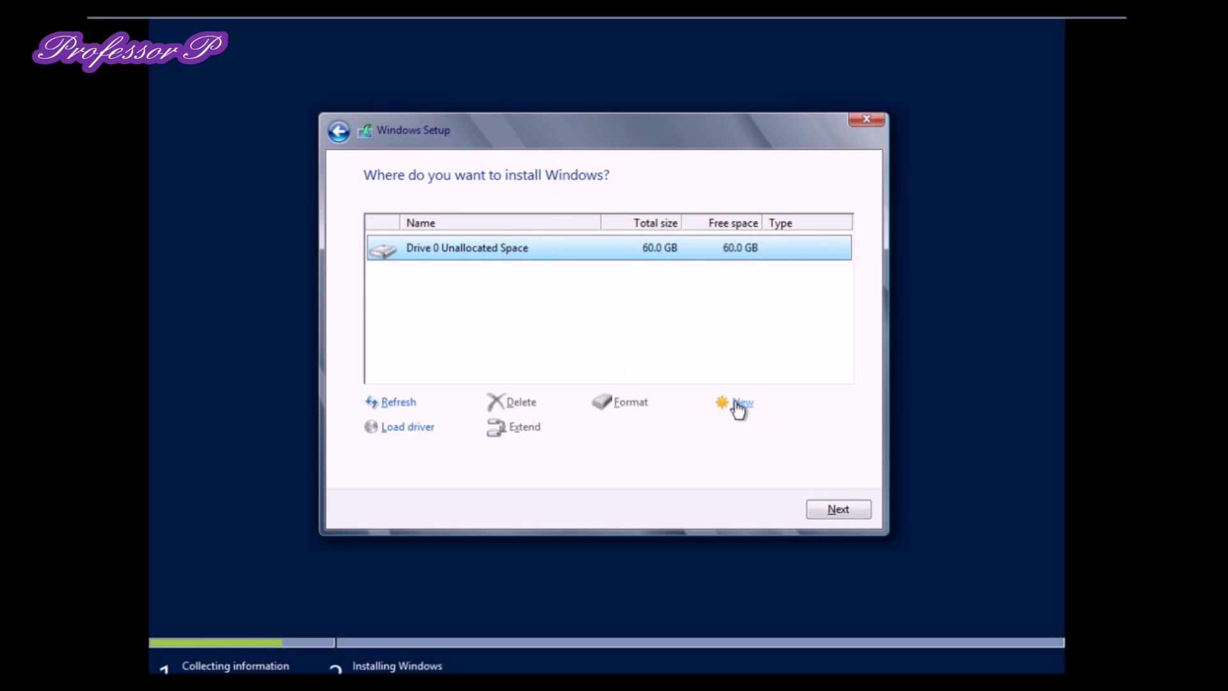
{"action": "left_click", "coordinate": [737, 406]}
{"action": "left_click", "coordinate": [774, 433]}
{"action": "left_click", "coordinate": [719, 426]}
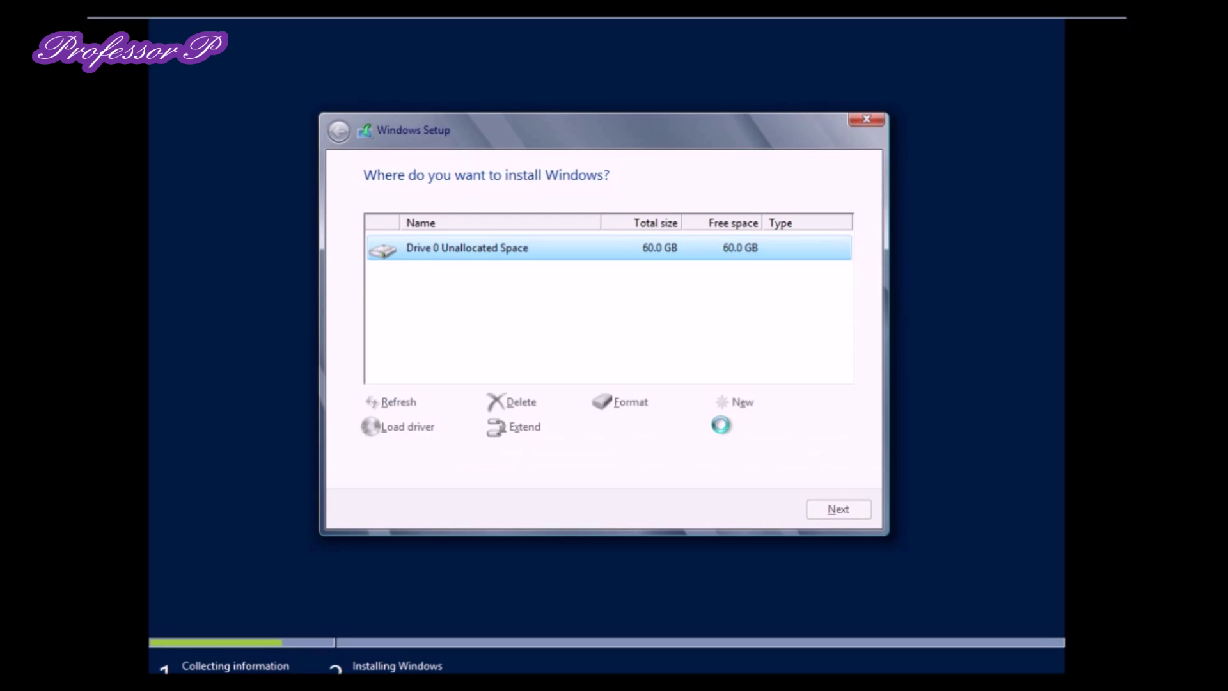
{"action": "left_click", "coordinate": [826, 508]}
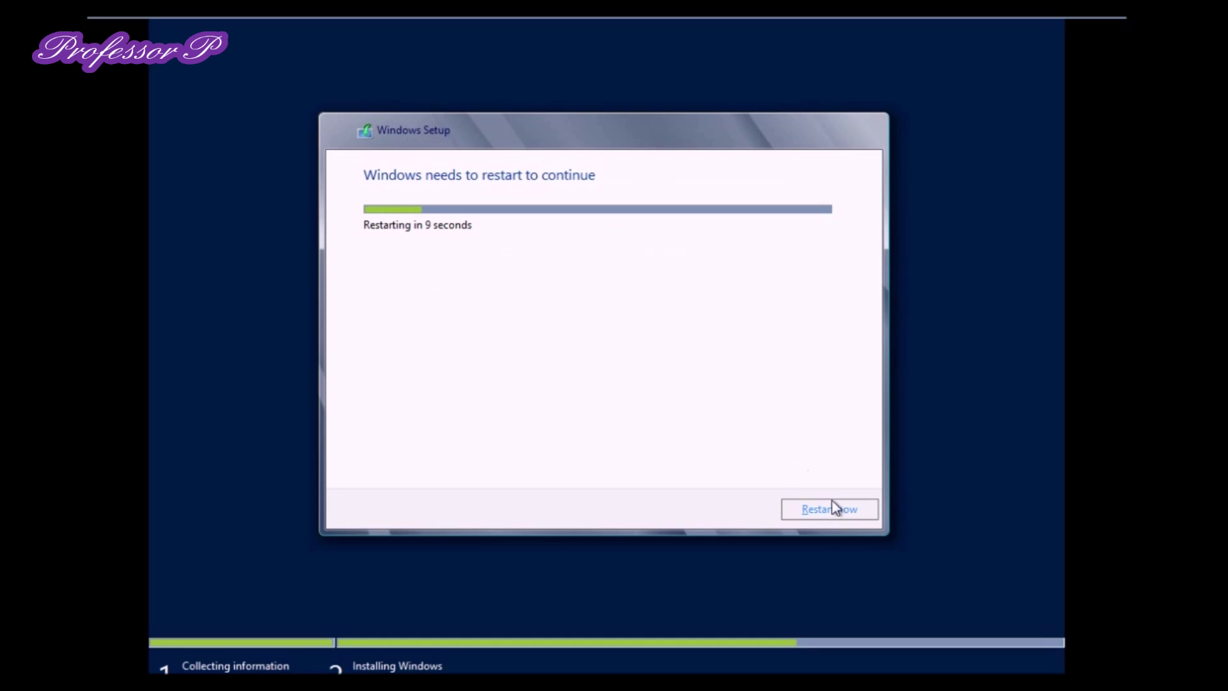
Restart the computer immediately to continue setup
{"action": "left_click", "coordinate": [832, 508]}
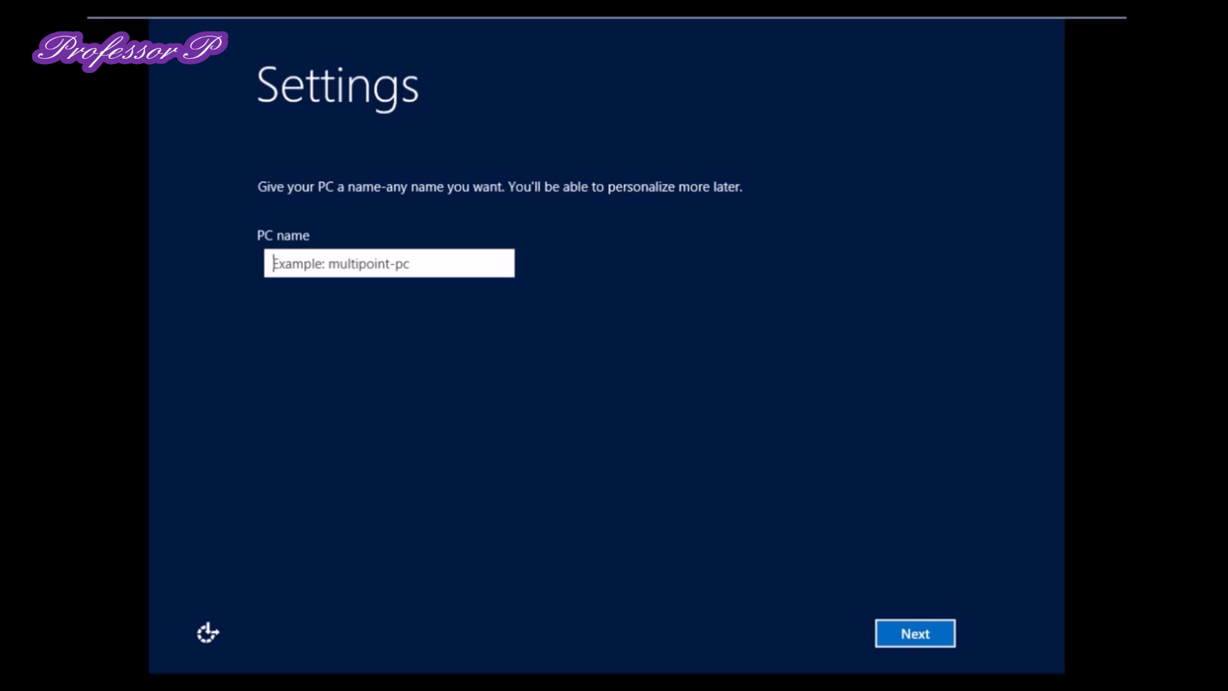
Name the PC 'ProfessorP' and keep the default update settings
{"action": "type", "text": "Professor"}
{"action": "key", "text": "space"}
{"action": "type", "text": "P"}
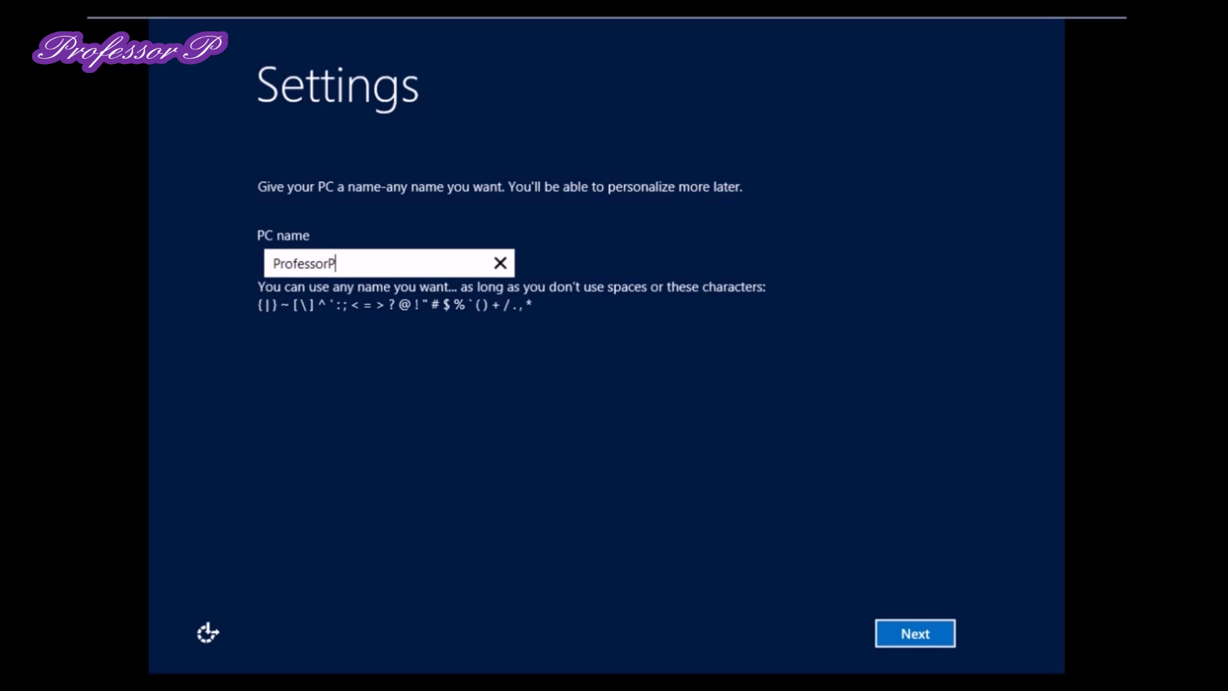
{"action": "left_click", "coordinate": [394, 267]}
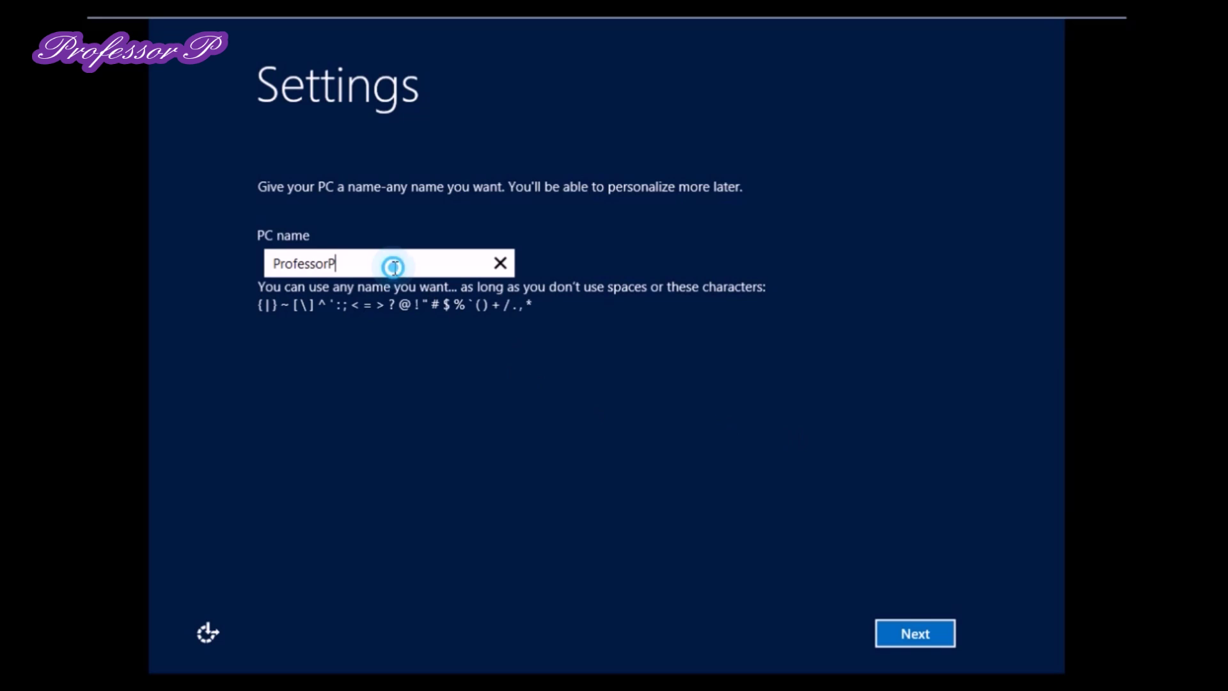
{"action": "left_click", "coordinate": [911, 629]}
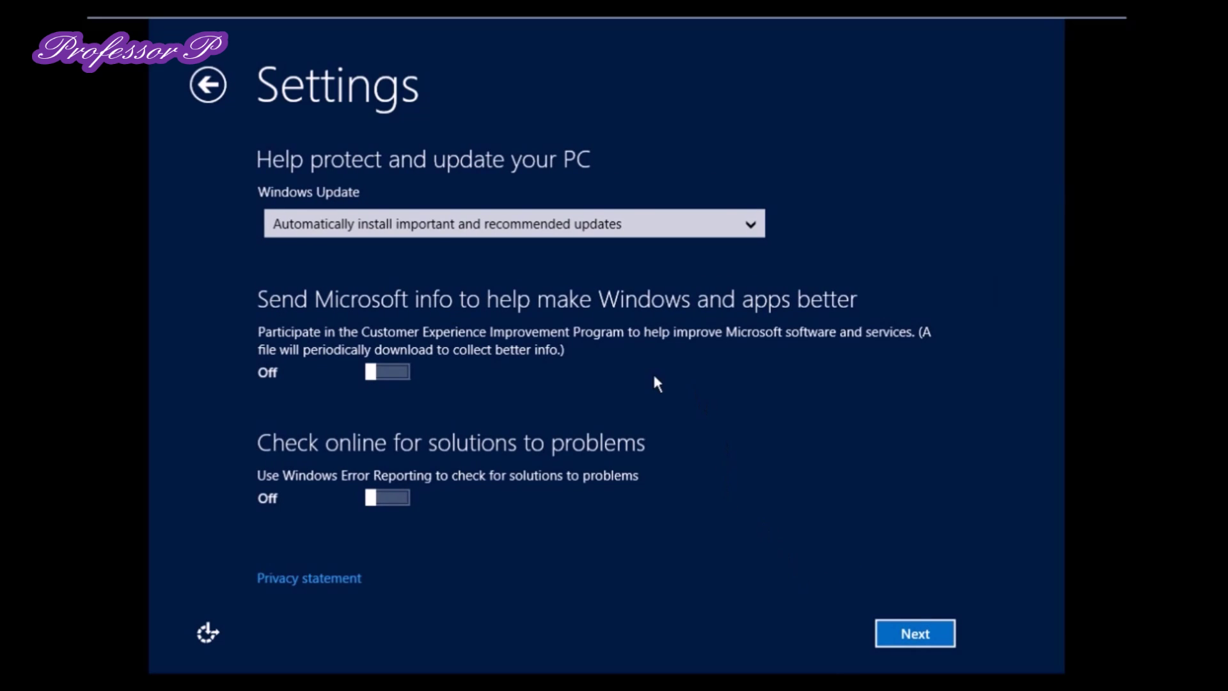
{"action": "left_click", "coordinate": [911, 629]}
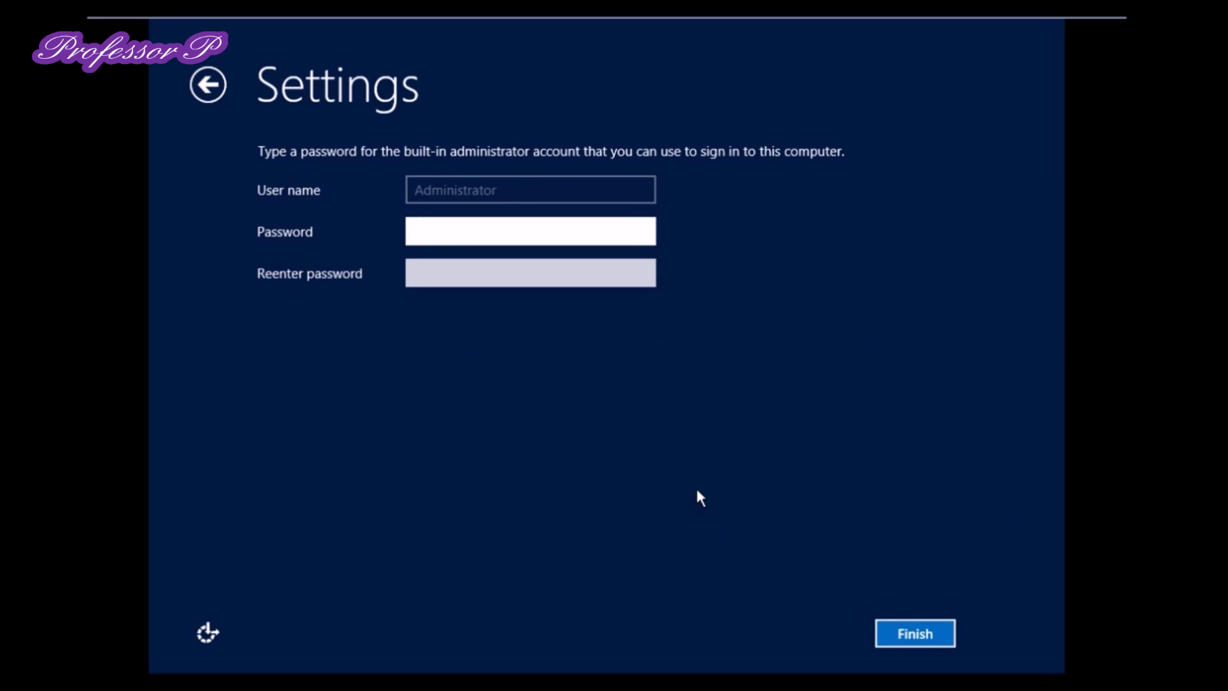
Enter and confirm the built-in Administrator password to finish setup
{"action": "type", "text": "P@ssw0rd12345"}
{"action": "key", "text": "Tab"}
{"action": "type", "text": "P@ssw0rd"}
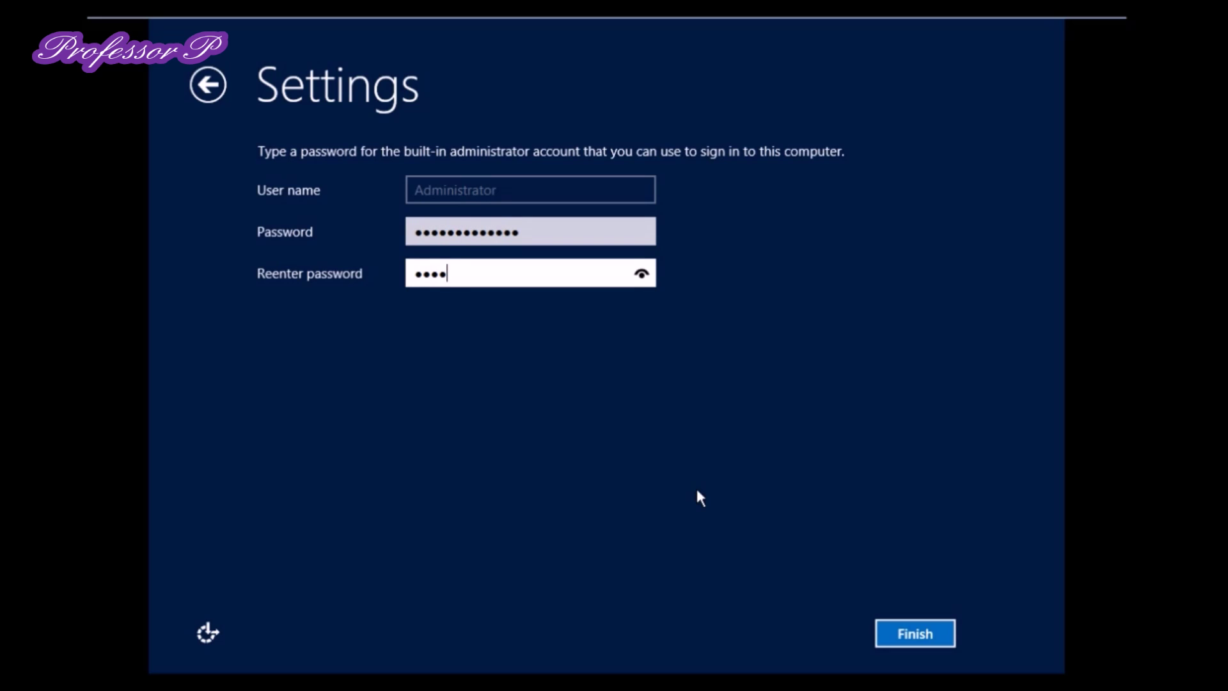
{"action": "type", "text": "12345"}
{"action": "key", "text": "Return"}
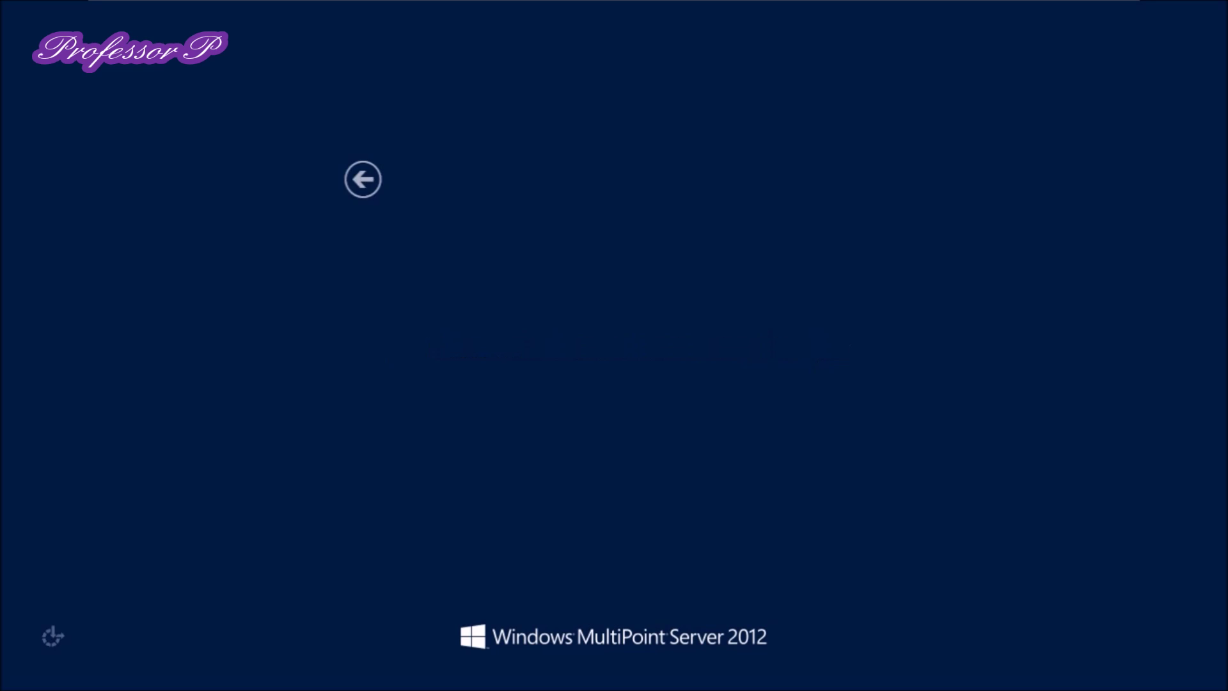
Enter the user name 'administrator', correcting the misspelled ending
{"action": "type", "text": "administrartor"}
{"action": "key", "text": "Tab"}
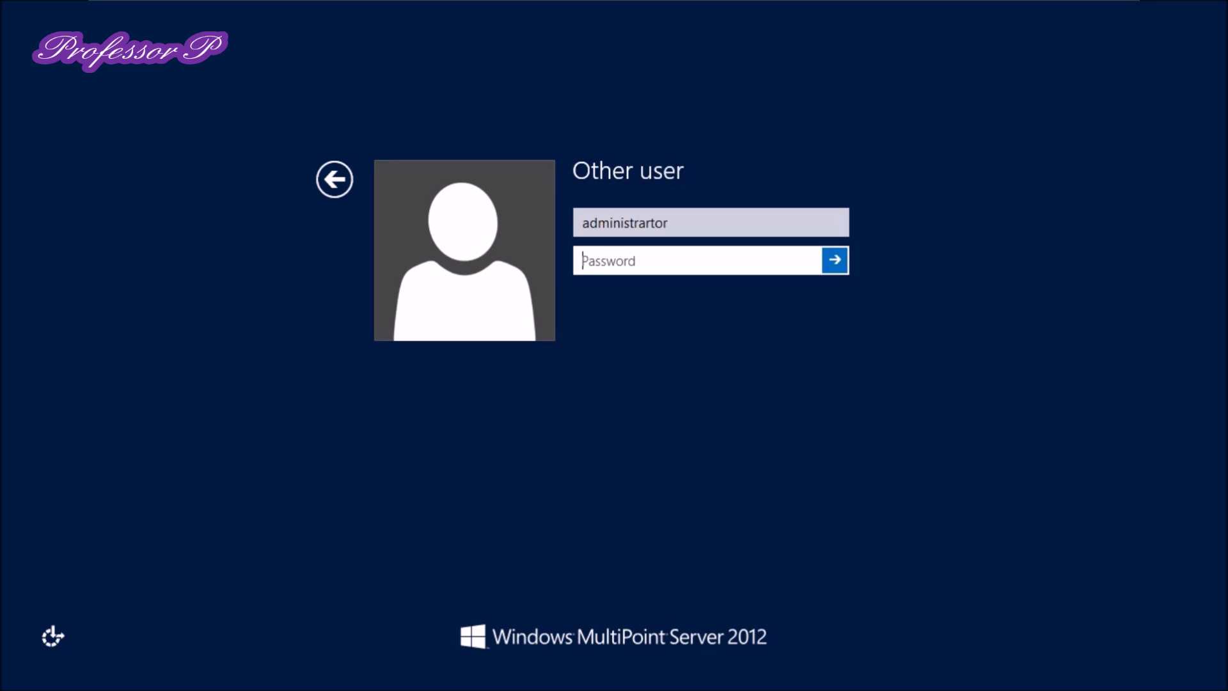
{"action": "left_click", "coordinate": [678, 223]}
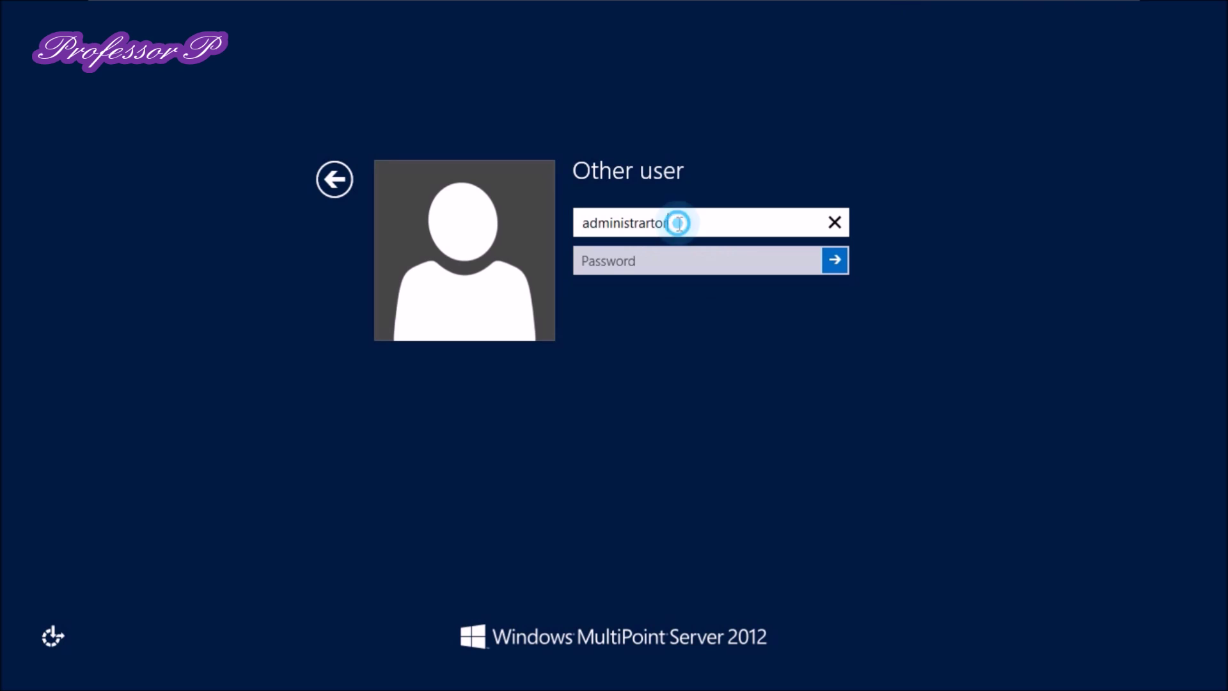
{"action": "left_click_drag", "start_coordinate": [673, 223], "coordinate": [621, 222]}
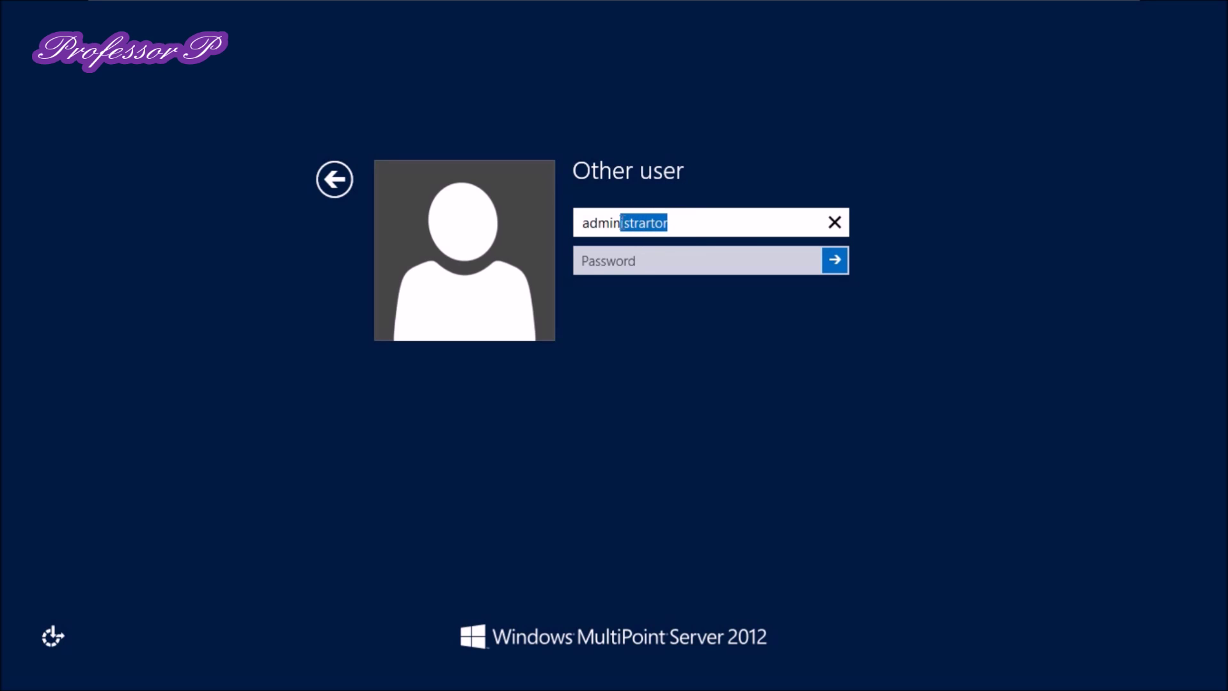
{"action": "key", "text": "BackSpace"}
{"action": "type", "text": "istrator"}
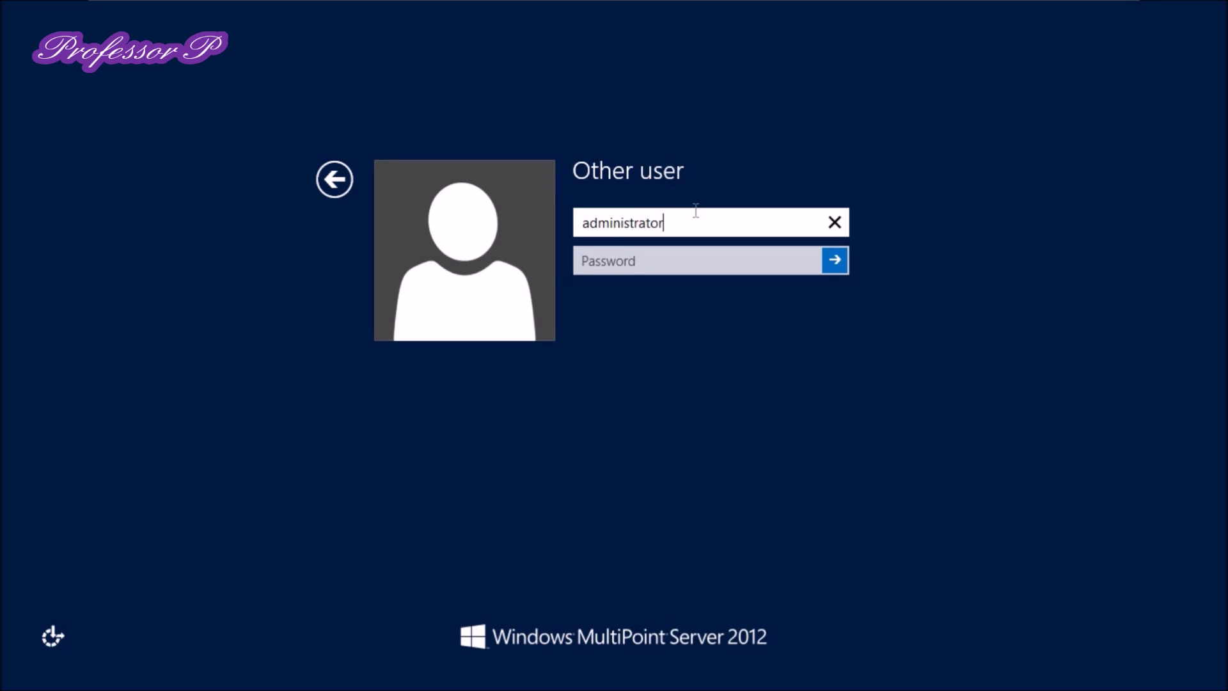
Enter the account password, sign in, and go to the desktop
{"action": "key", "text": "Tab"}
{"action": "type", "text": "••••"}
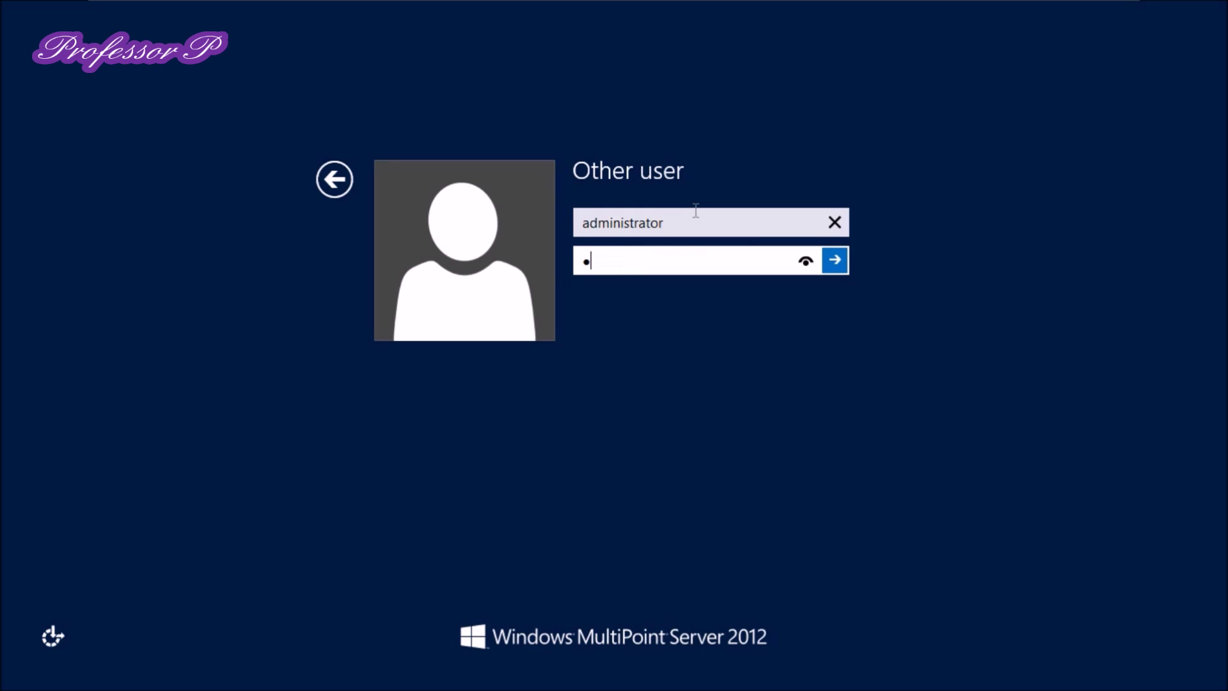
{"action": "type", "text": "••••••••••"}
{"action": "key", "text": "Return"}
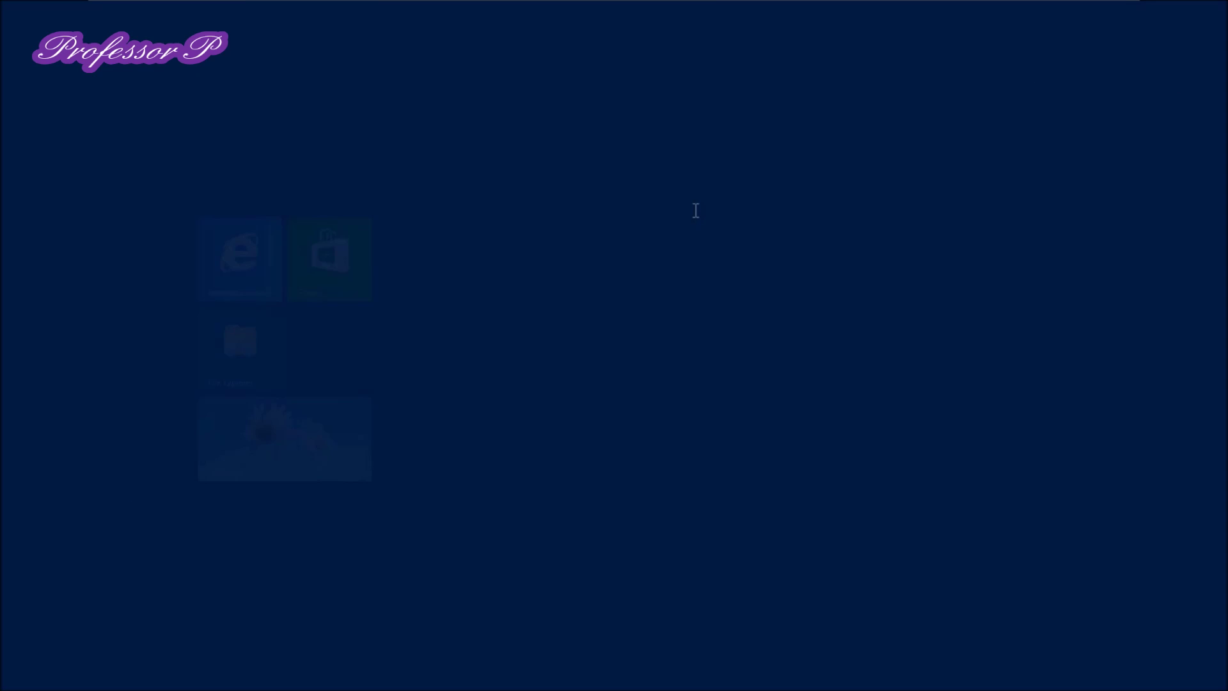
{"action": "left_click", "coordinate": [147, 494]}
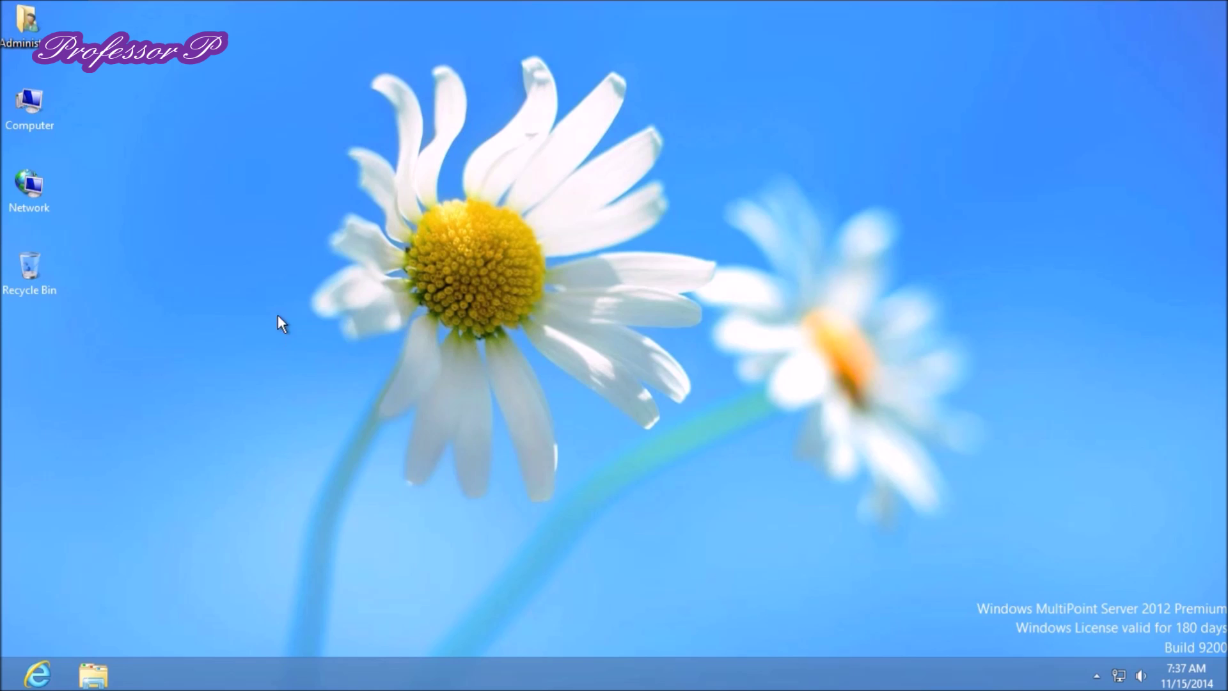
Run KMSpico_setup from Z:\Activation\KMSpico 9.1, allowing it, then close File Explorer
{"action": "left_click", "coordinate": [32, 105]}
{"action": "double_click", "coordinate": [32, 105]}
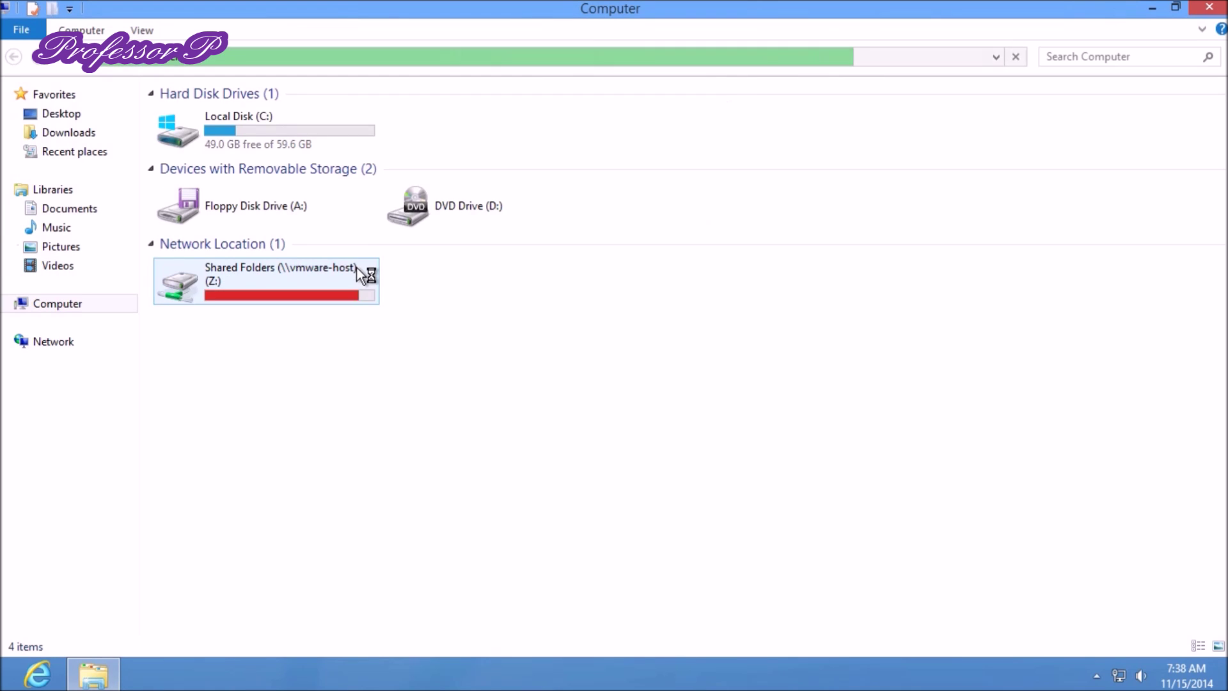
{"action": "double_click", "coordinate": [283, 277]}
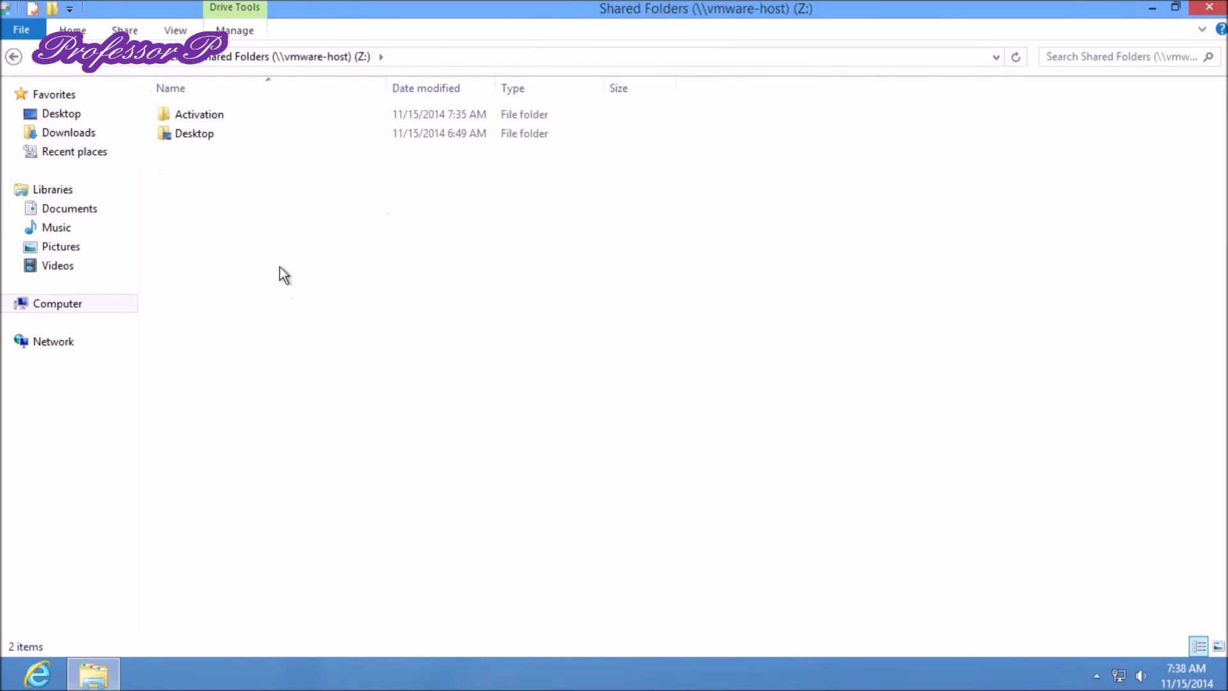
{"action": "double_click", "coordinate": [217, 116]}
{"action": "double_click", "coordinate": [214, 115]}
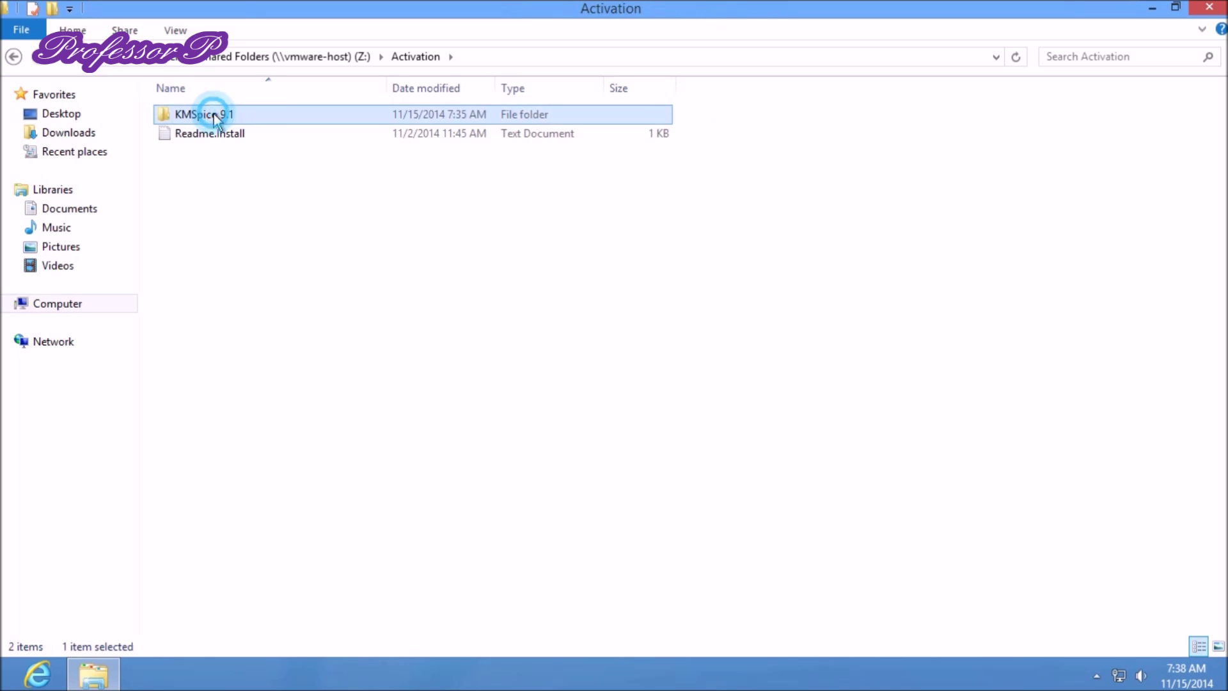
{"action": "double_click", "coordinate": [213, 132]}
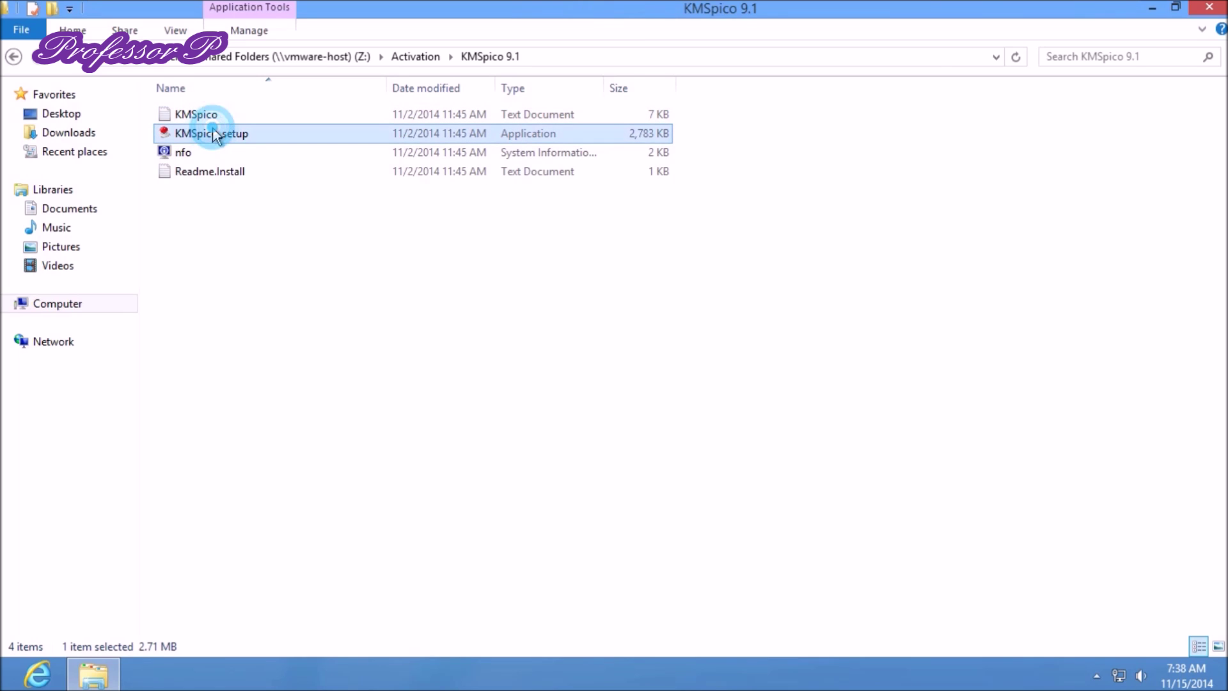
{"action": "left_click", "coordinate": [673, 362]}
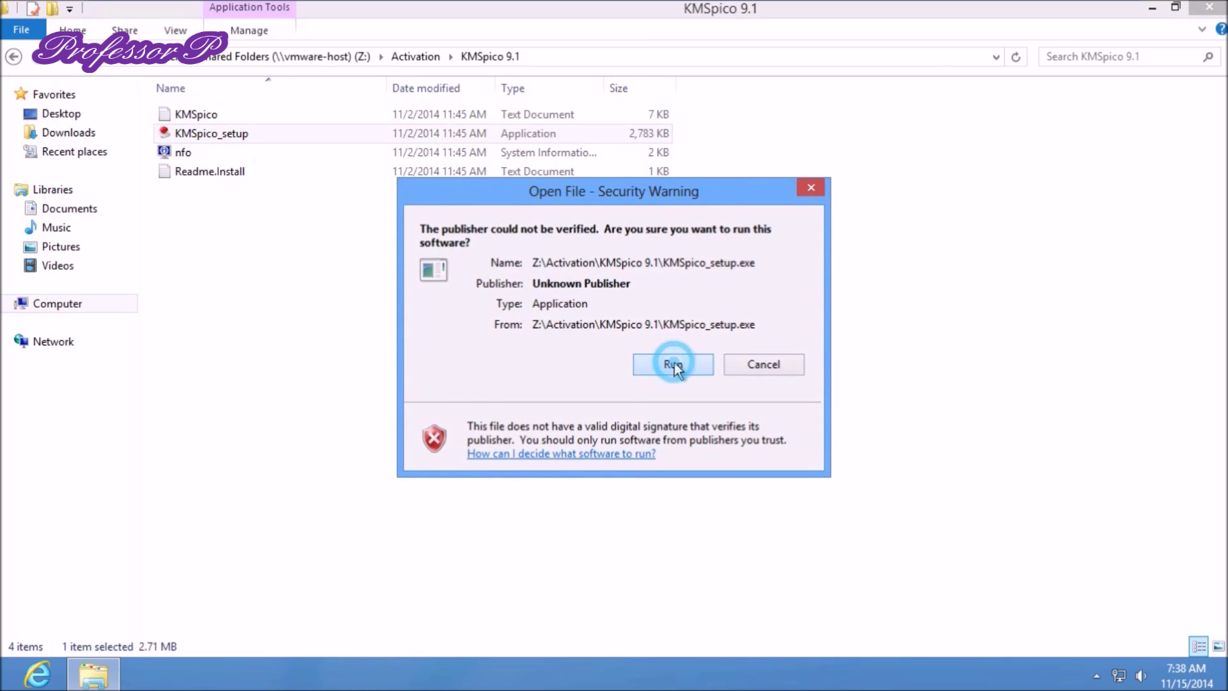
{"action": "left_click", "coordinate": [1209, 7]}
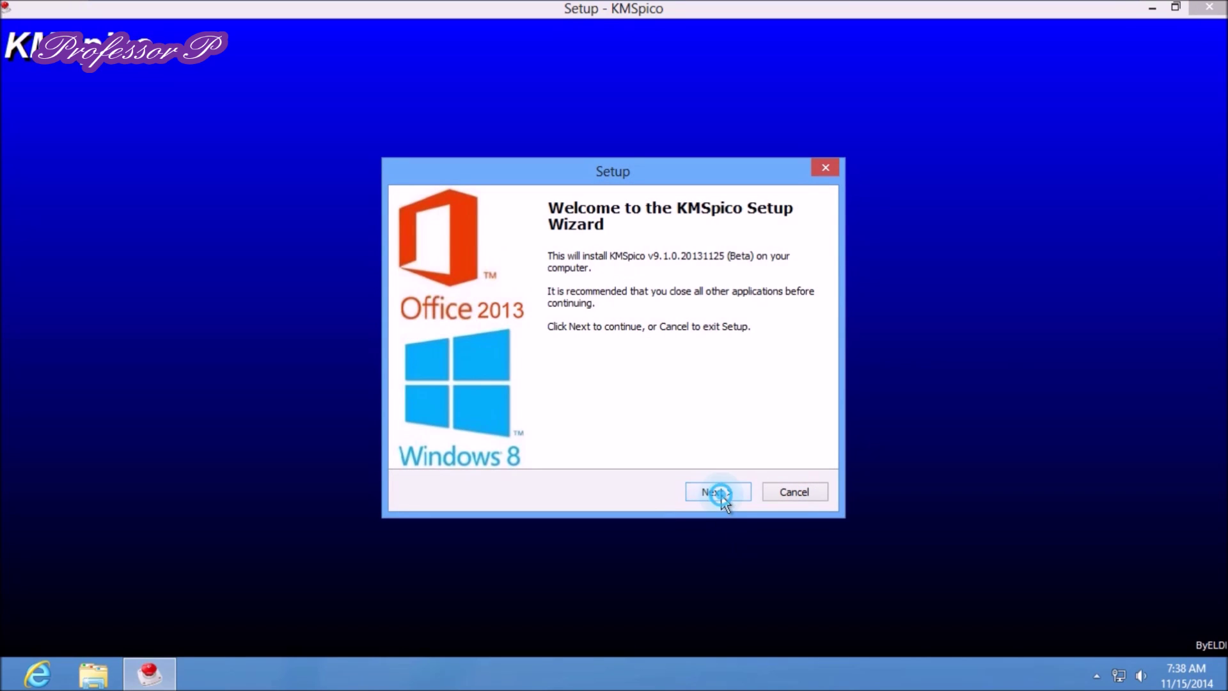
Install KMSpico with the agreement accepted, default location and default Start Menu folder
{"action": "left_click", "coordinate": [719, 494]}
{"action": "left_click", "coordinate": [540, 437]}
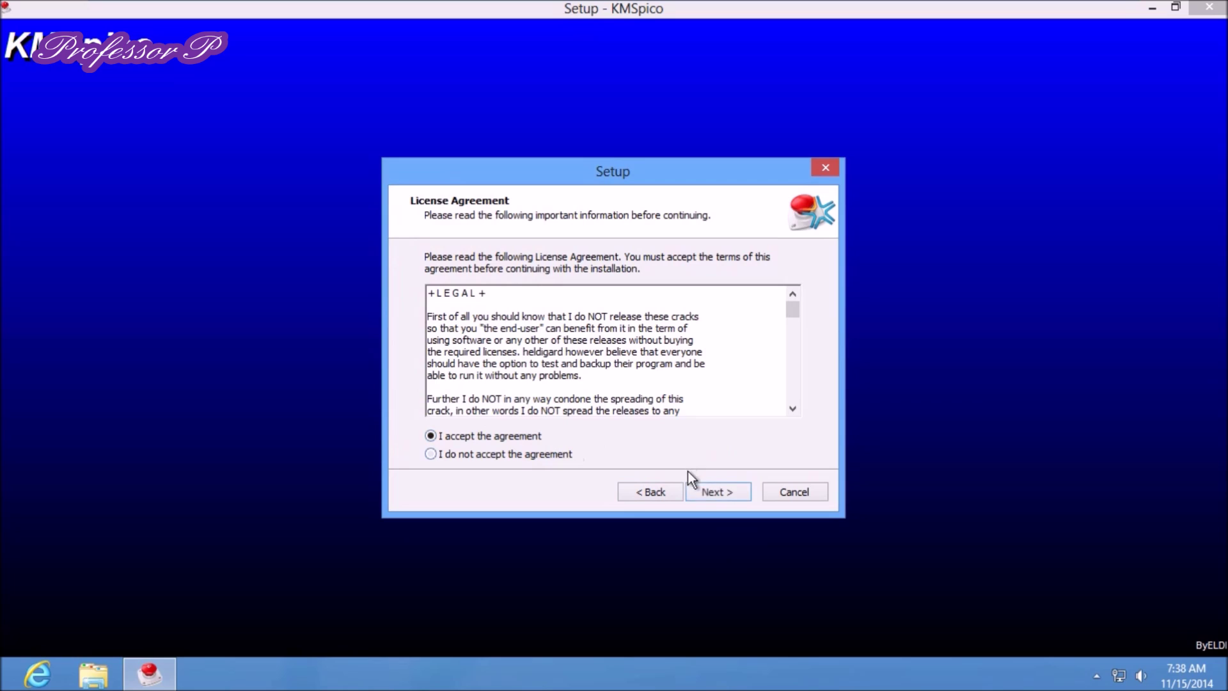
{"action": "left_click", "coordinate": [706, 487]}
{"action": "left_click", "coordinate": [708, 487]}
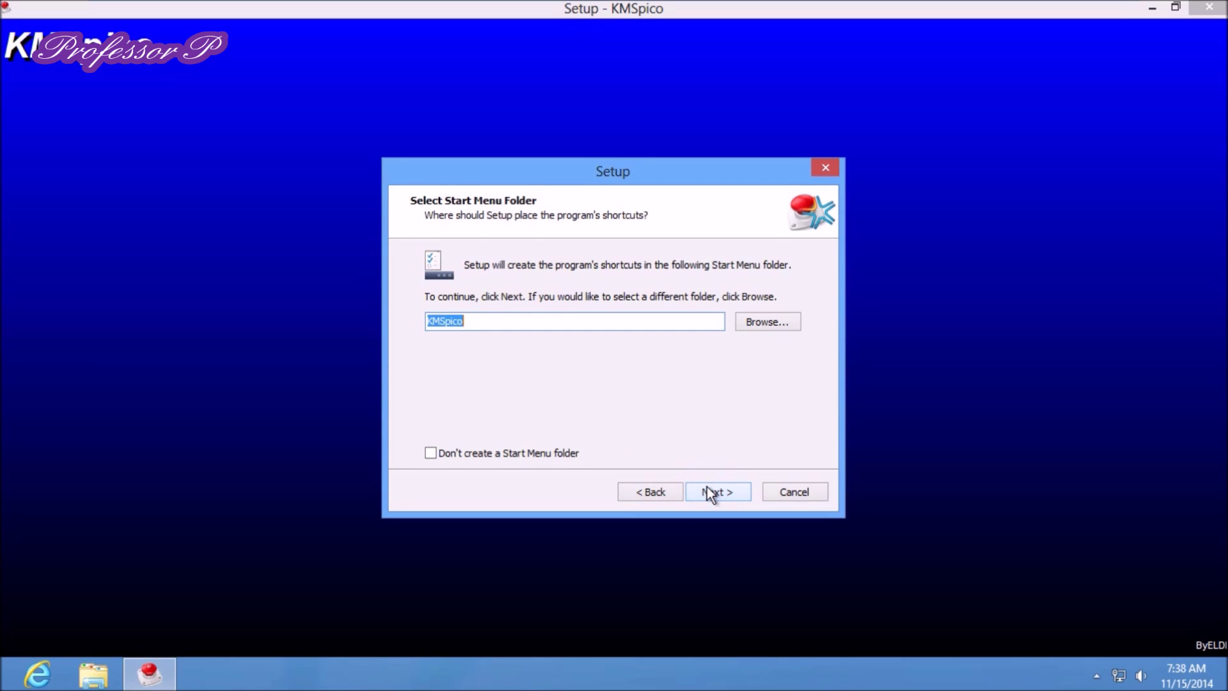
{"action": "left_click", "coordinate": [708, 487]}
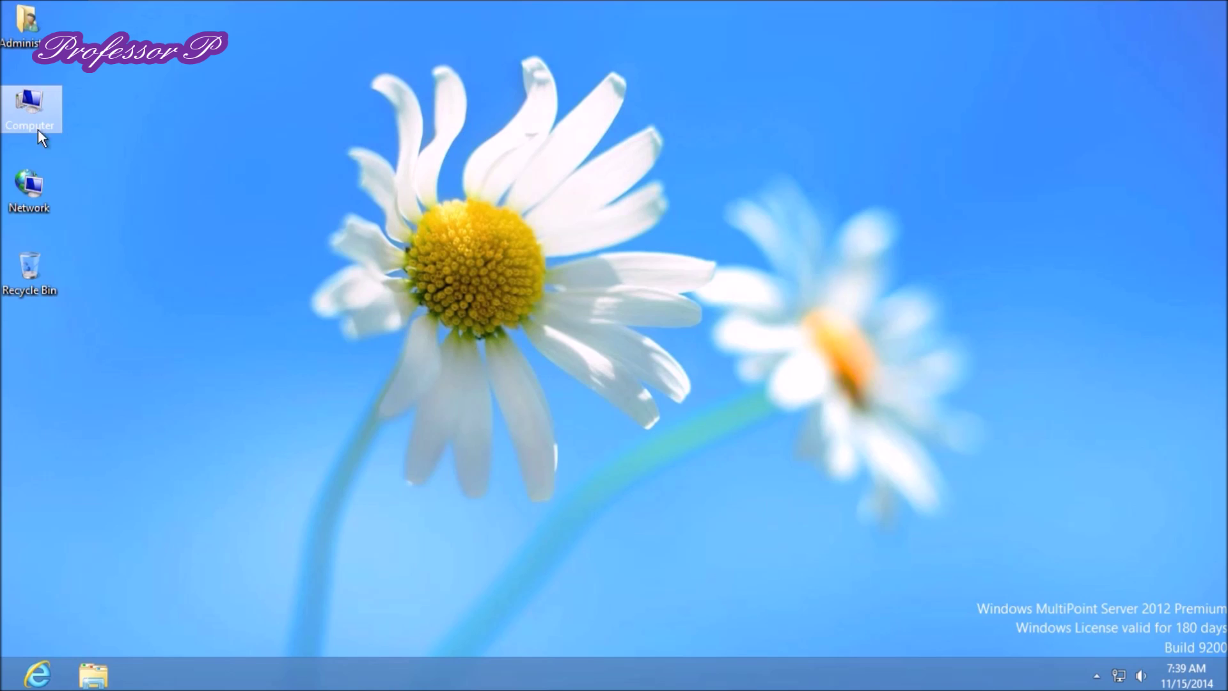
Check the edition and activation status in the Computer's System properties, then close it
{"action": "right_click", "coordinate": [33, 104]}
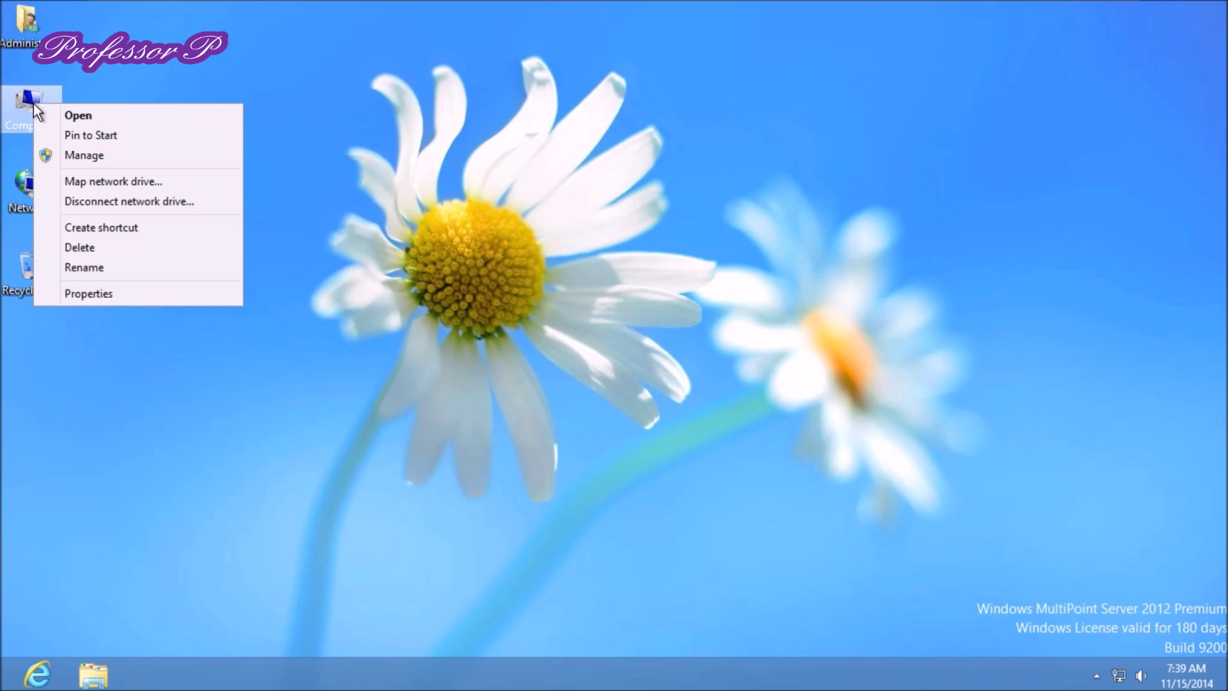
{"action": "left_click", "coordinate": [149, 300]}
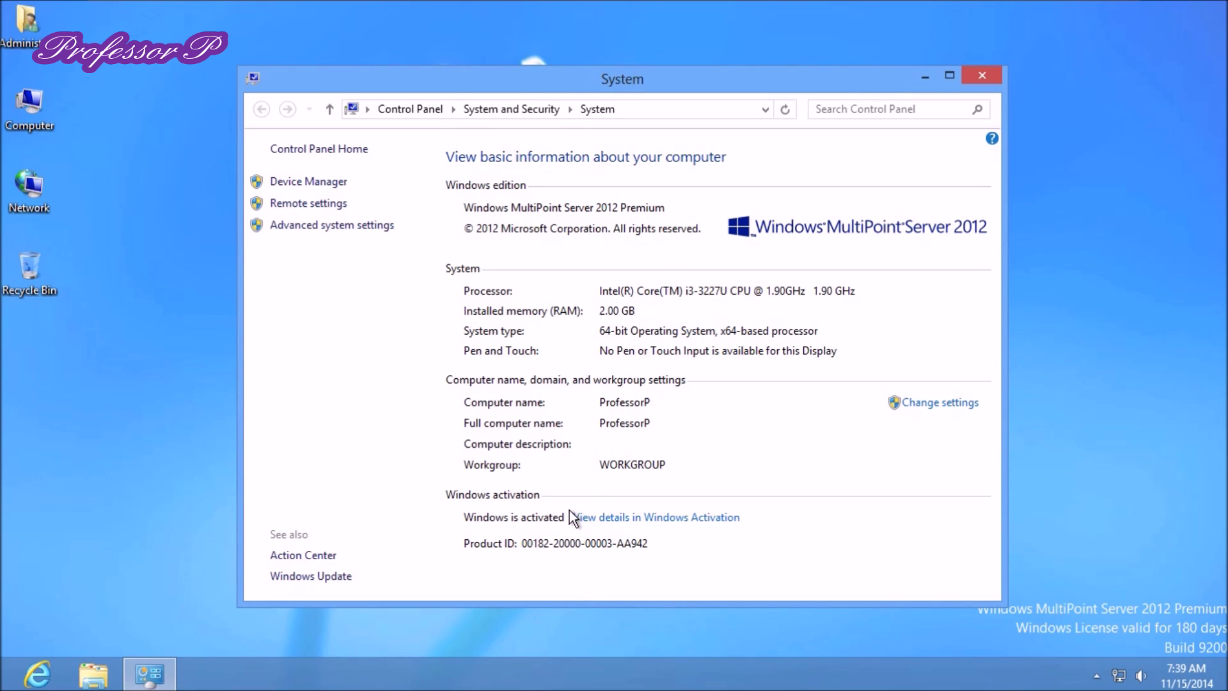
{"action": "left_click", "coordinate": [956, 76]}
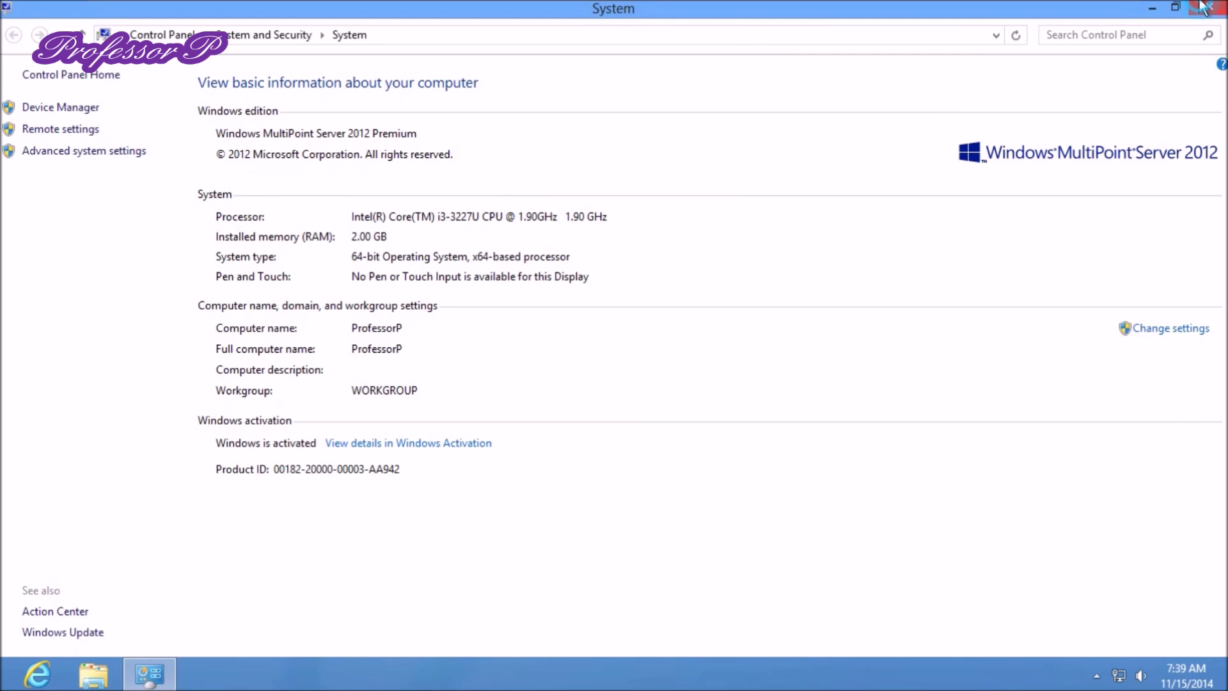
{"action": "left_click", "coordinate": [1218, 7]}
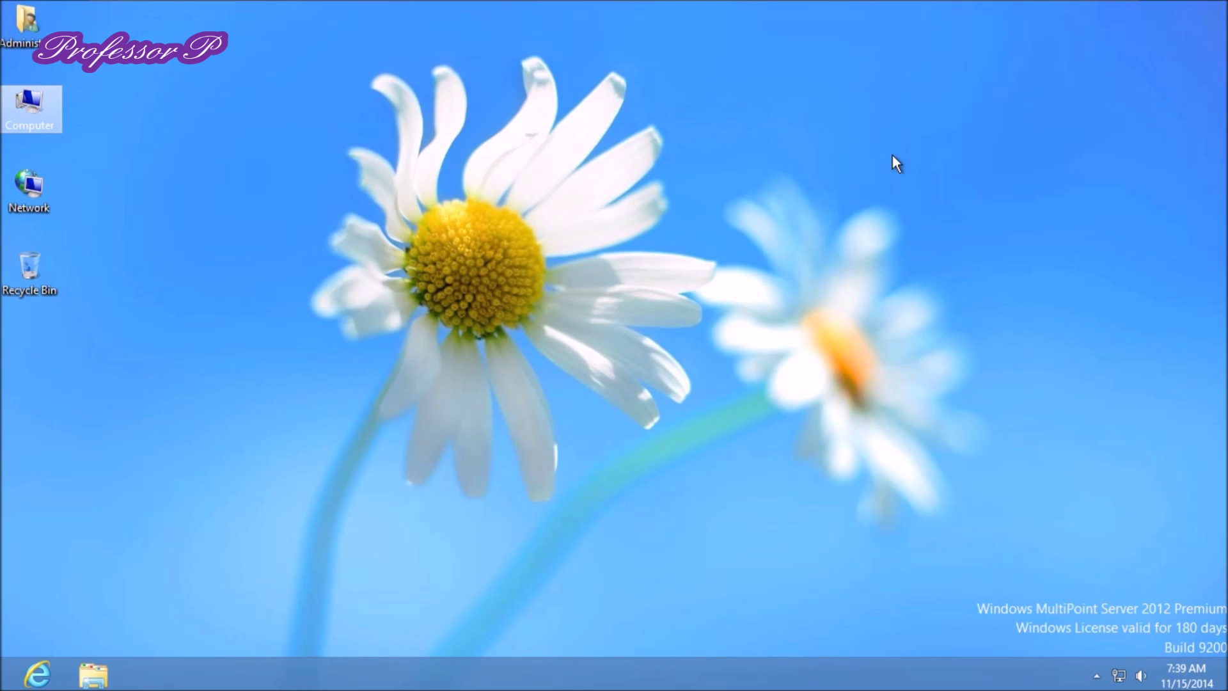
Toggle the Lock the taskbar option
{"action": "right_click", "coordinate": [371, 433]}
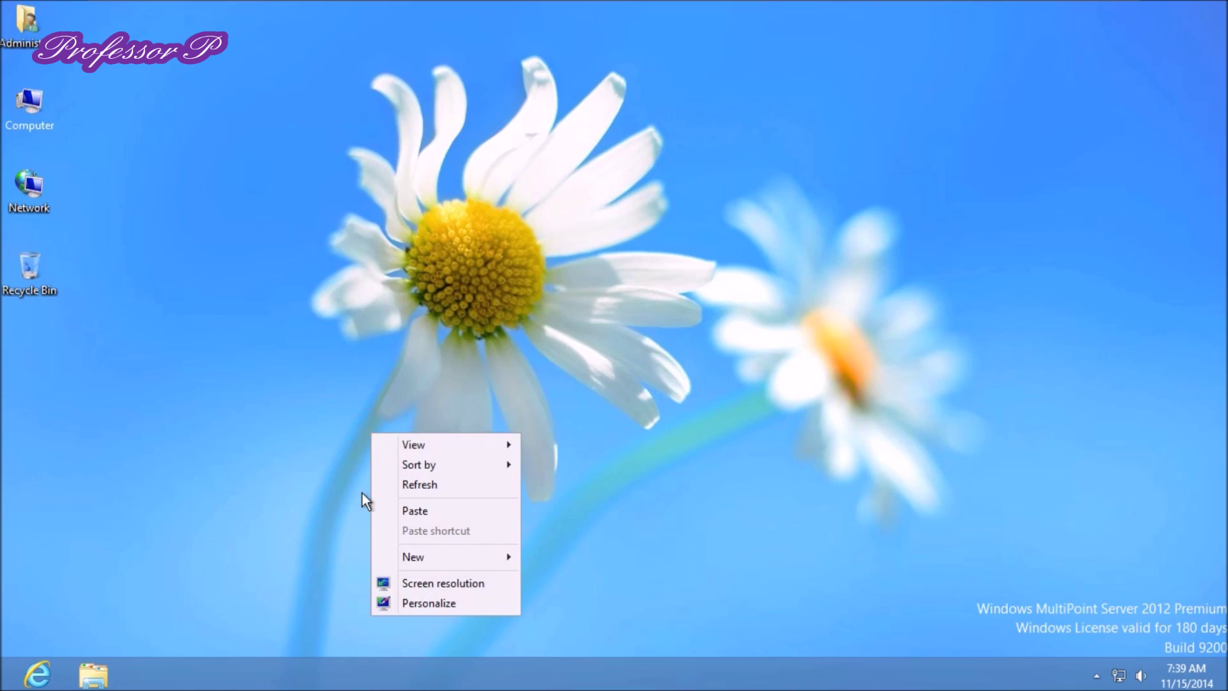
{"action": "right_click", "coordinate": [367, 684]}
{"action": "left_click", "coordinate": [393, 652]}
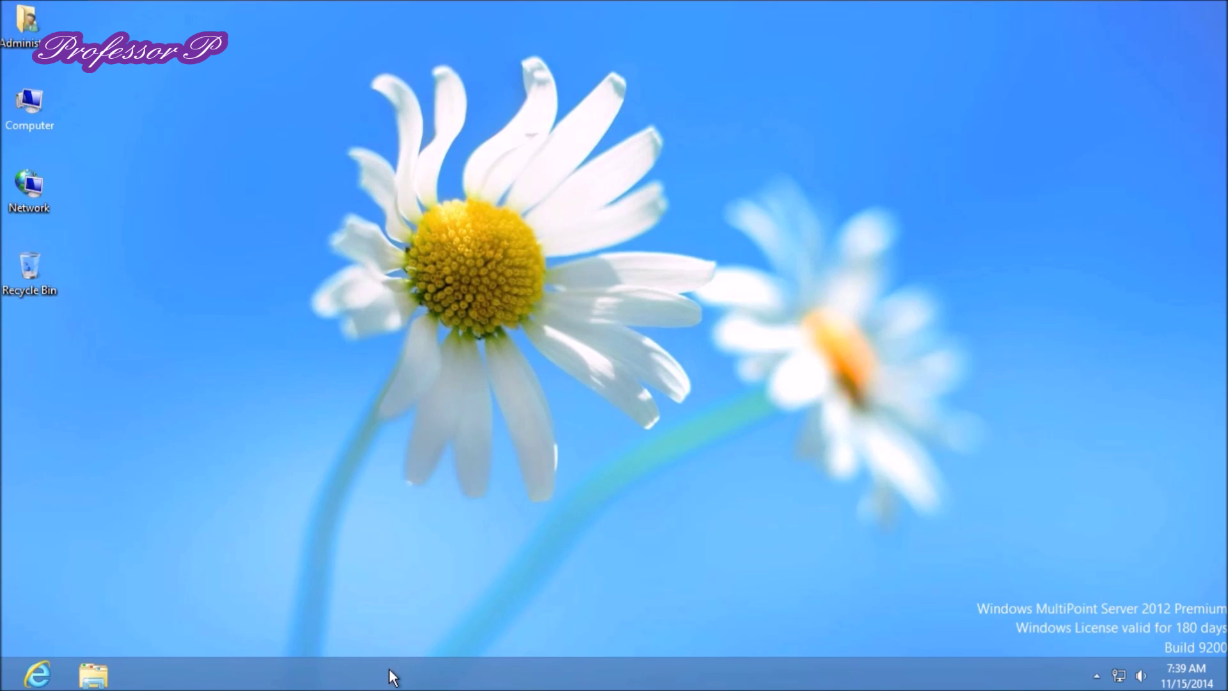
Set taskbar buttons to 'Combine when taskbar is full' in Taskbar Properties
{"action": "right_click", "coordinate": [389, 669]}
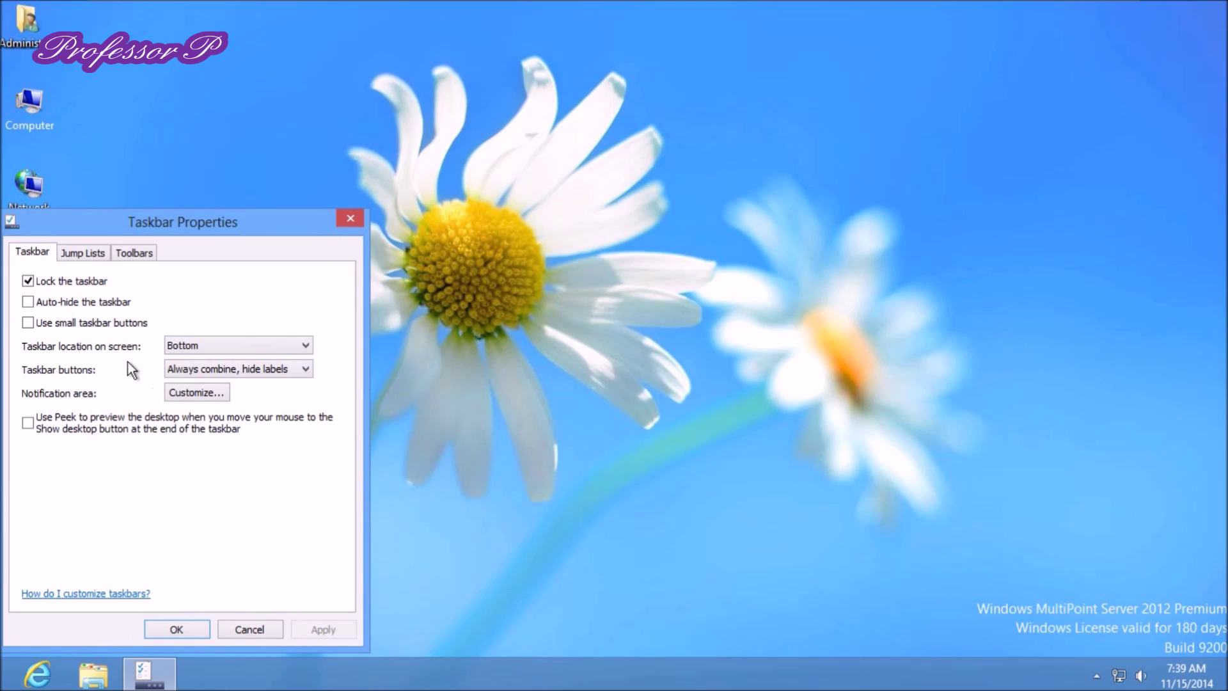
{"action": "left_click", "coordinate": [202, 370]}
{"action": "left_click", "coordinate": [205, 391]}
{"action": "left_click", "coordinate": [196, 629]}
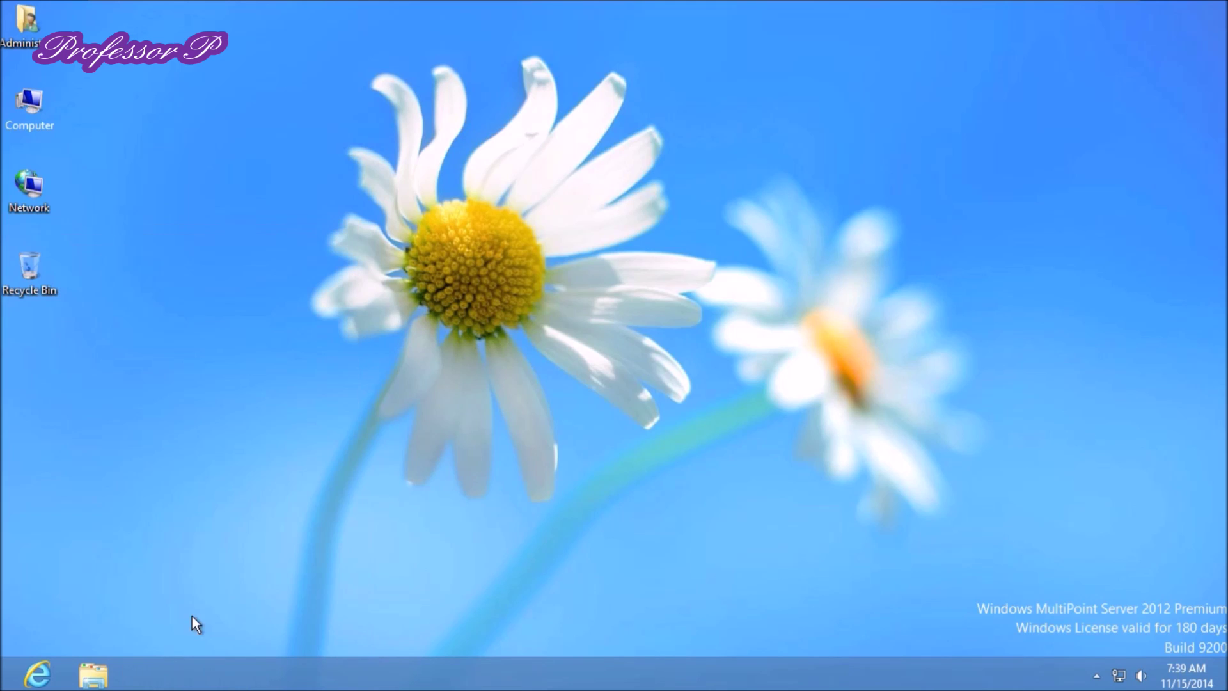
{"action": "right_click", "coordinate": [5, 680]}
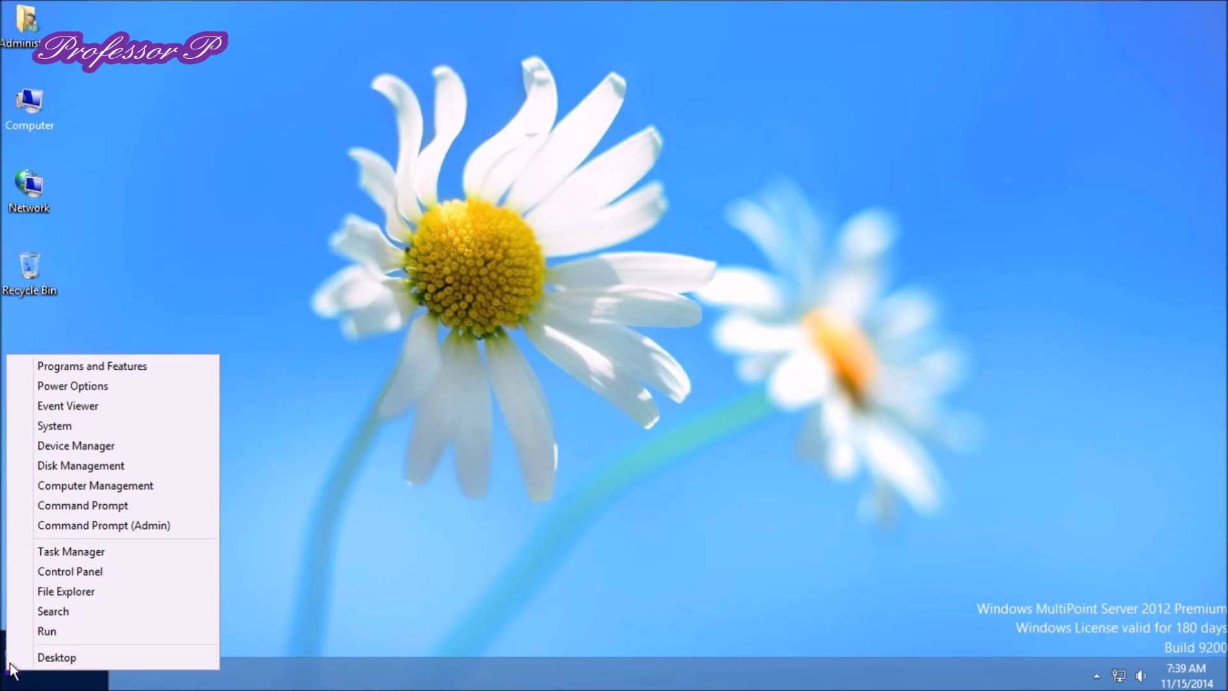
{"action": "left_click", "coordinate": [31, 632]}
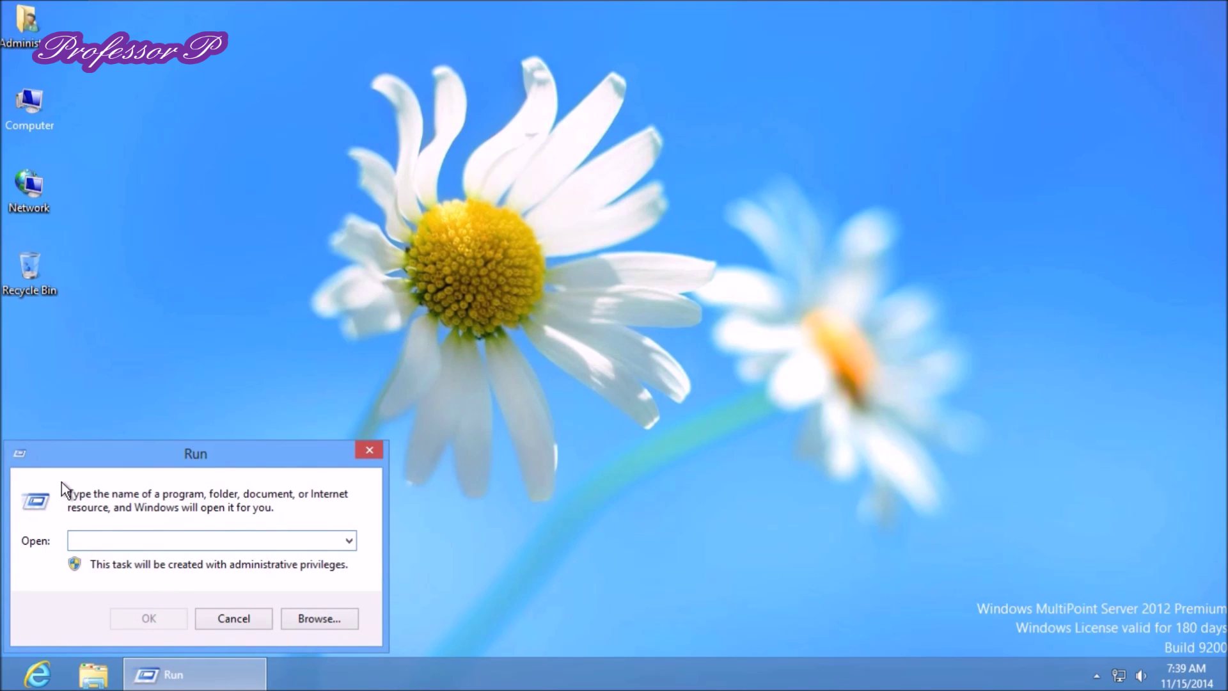
{"action": "type", "text": "winver"}
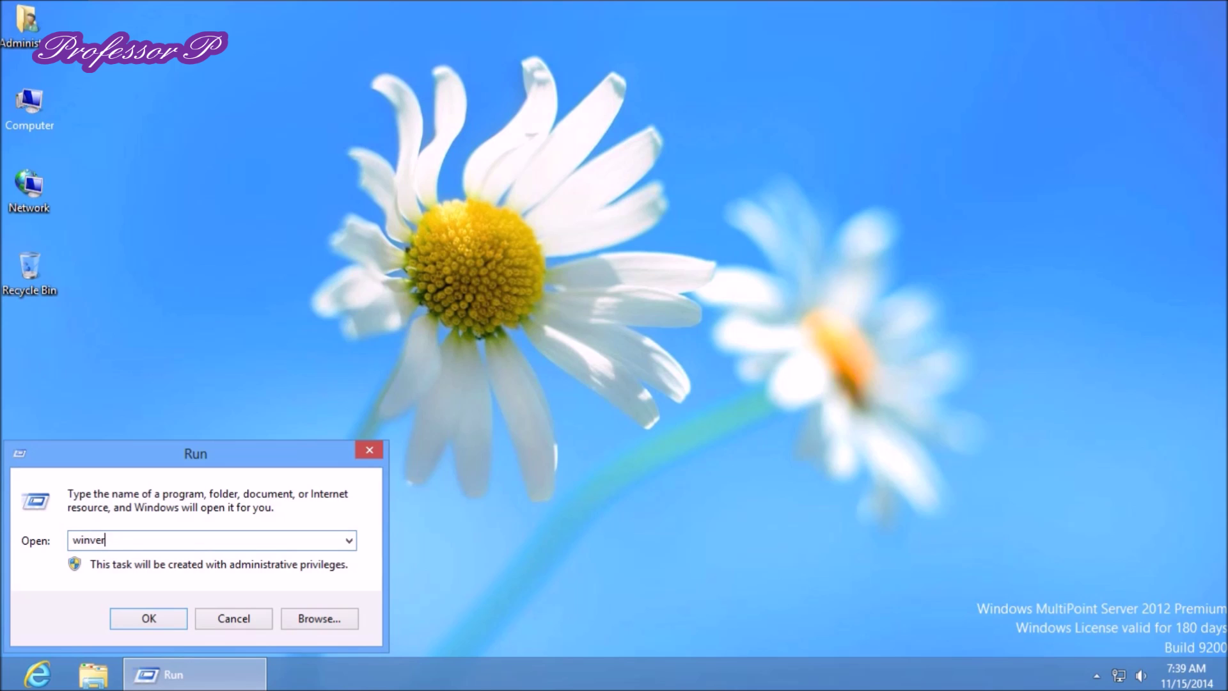
{"action": "key", "text": "Return"}
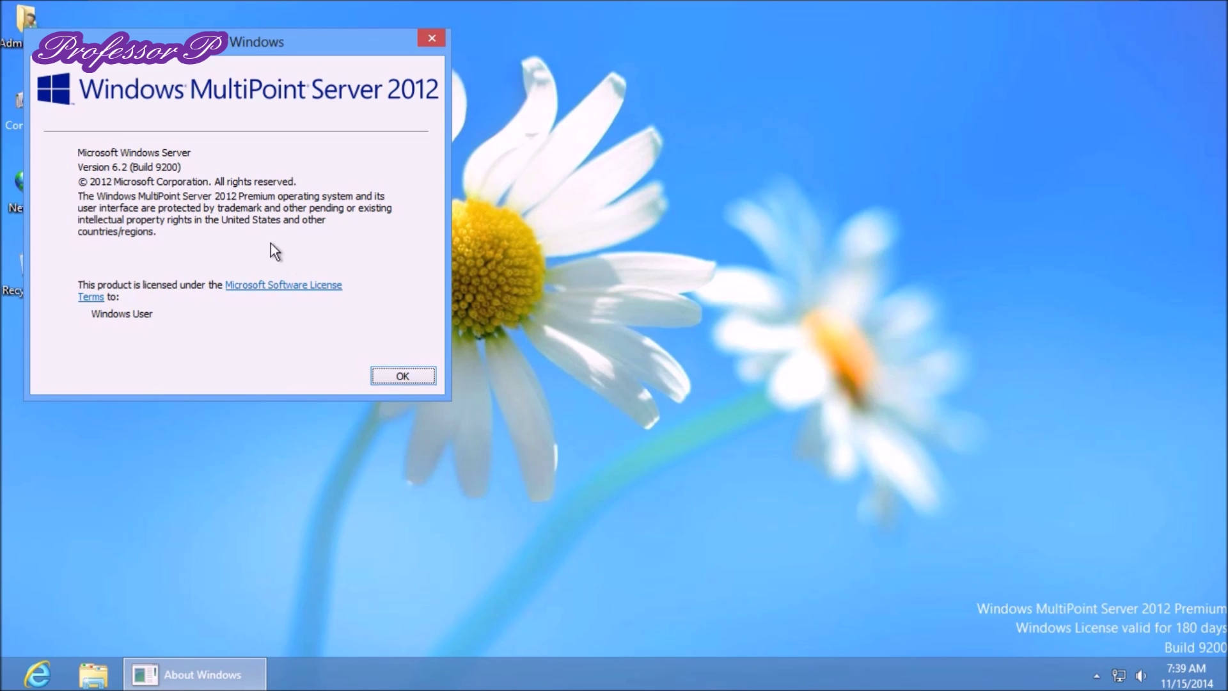
{"action": "left_click", "coordinate": [408, 375]}
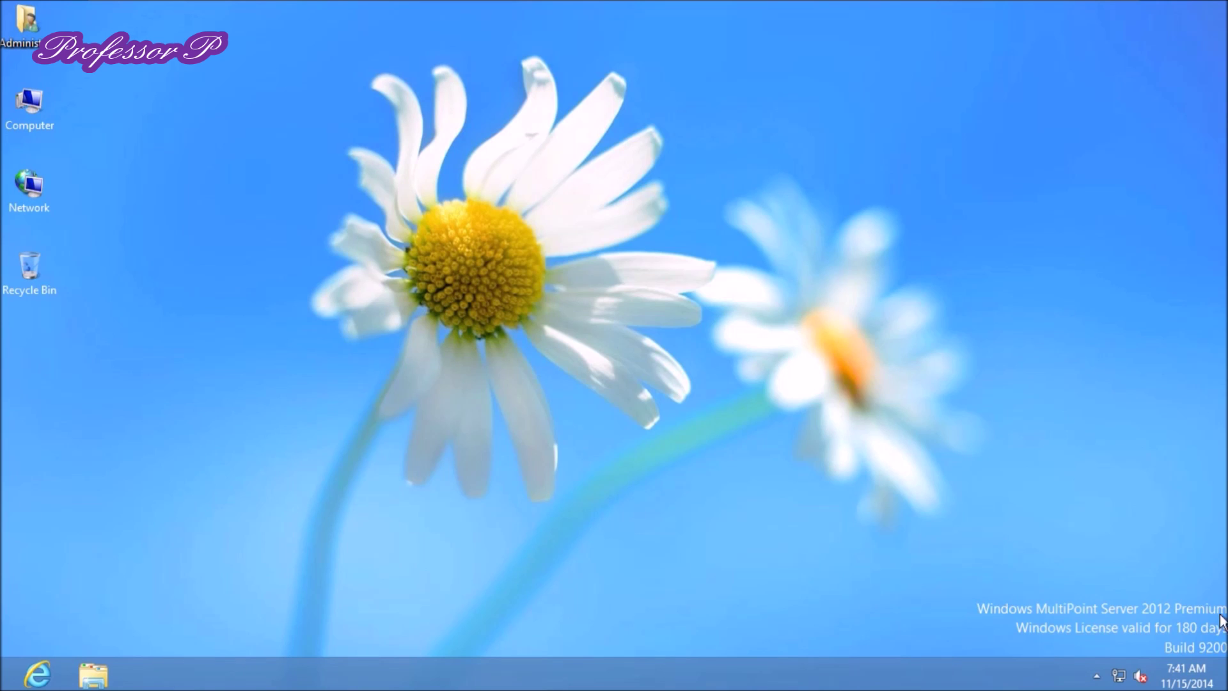
Go to Windows Update under System and Security in Control Panel
{"action": "mouse_move", "coordinate": [1224, 685]}
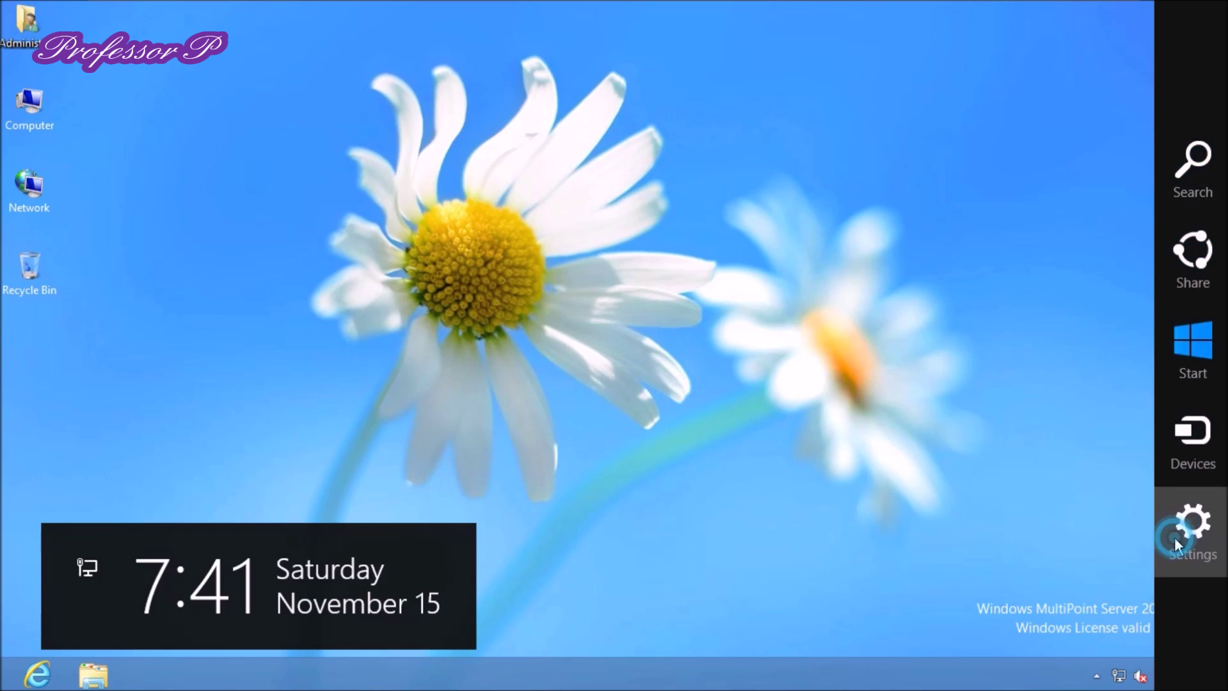
{"action": "left_click", "coordinate": [1174, 536]}
{"action": "left_click", "coordinate": [998, 130]}
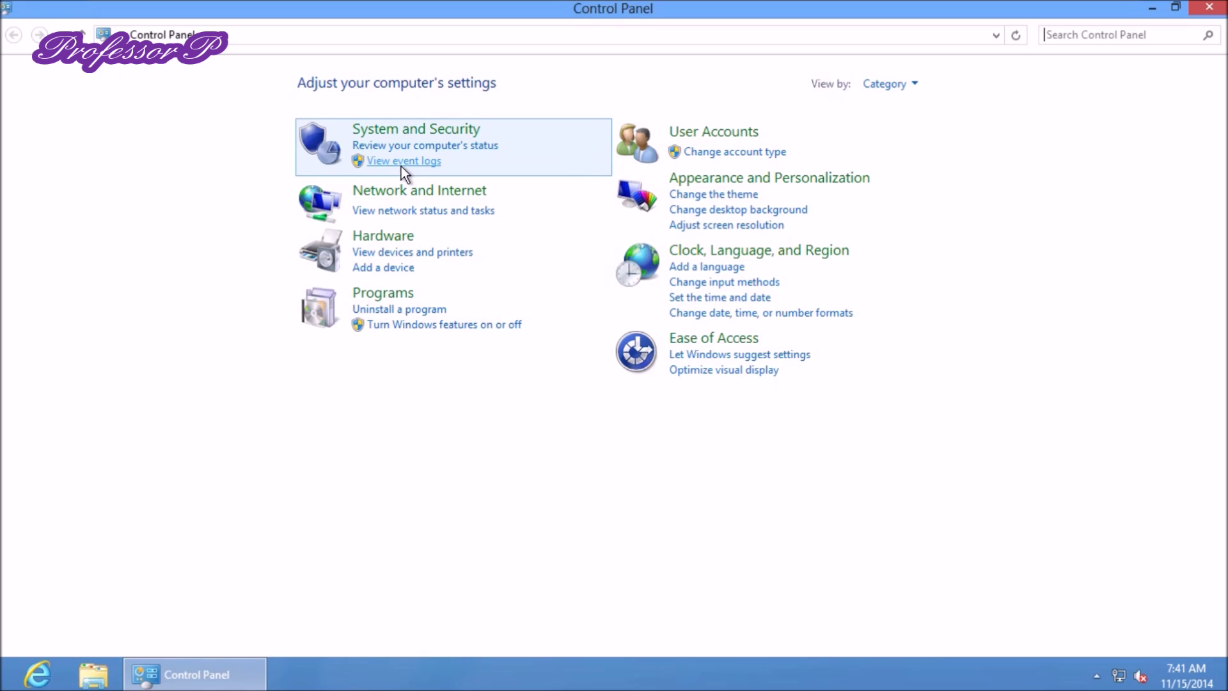
{"action": "left_click", "coordinate": [416, 137]}
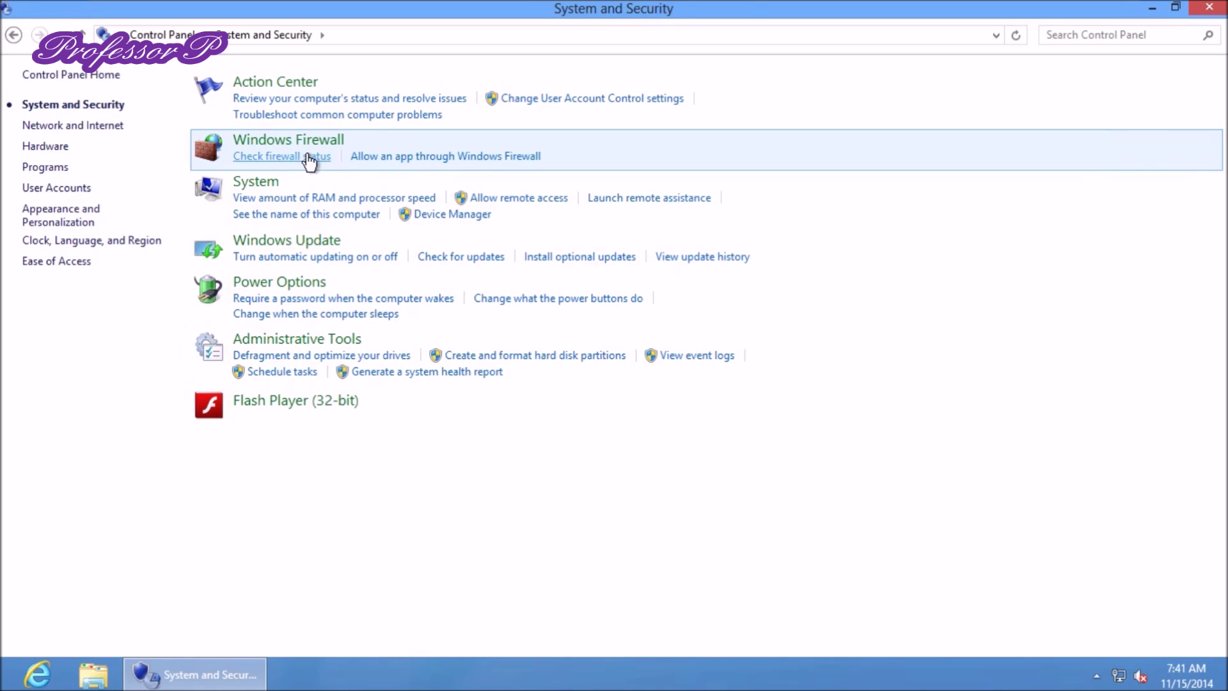
{"action": "left_click", "coordinate": [301, 246]}
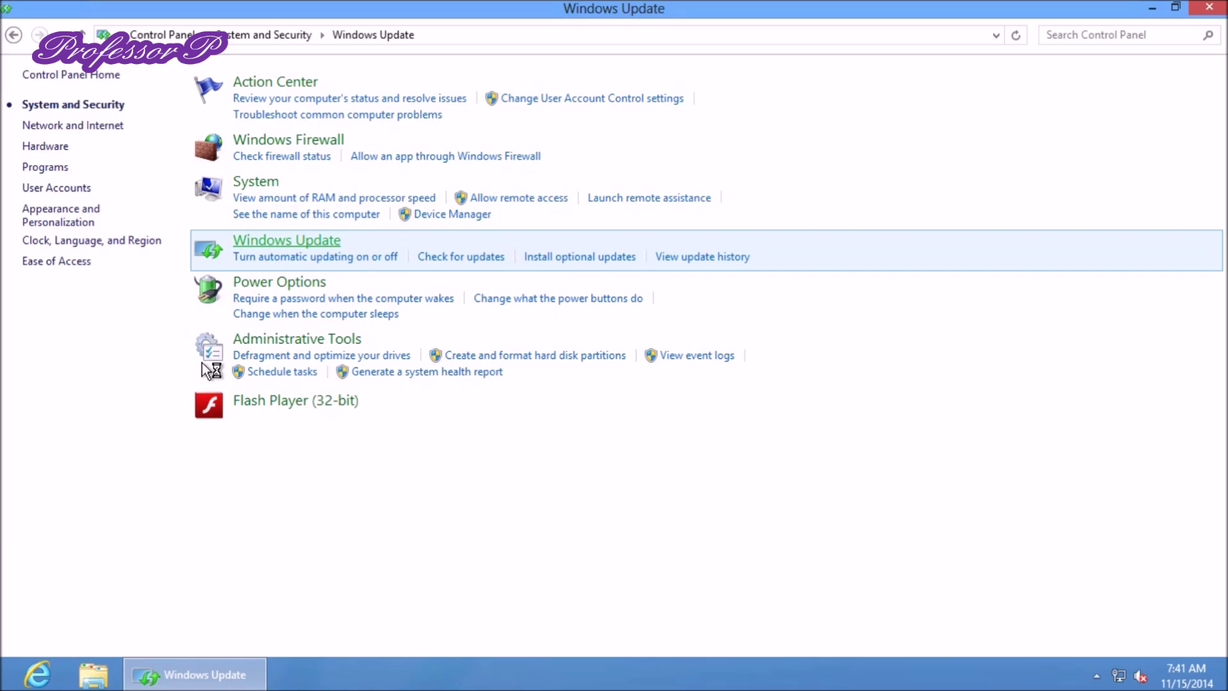
Switch to the Start screen and back to the desktop
{"action": "left_click", "coordinate": [2, 683]}
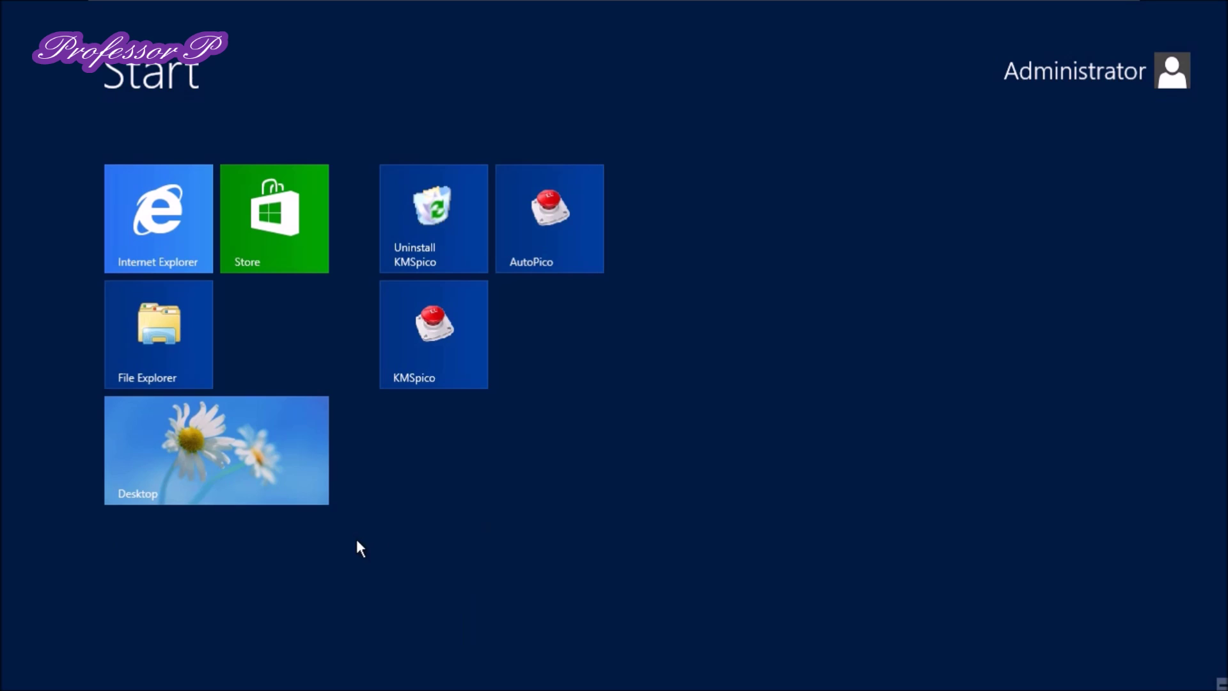
{"action": "left_click", "coordinate": [116, 475]}
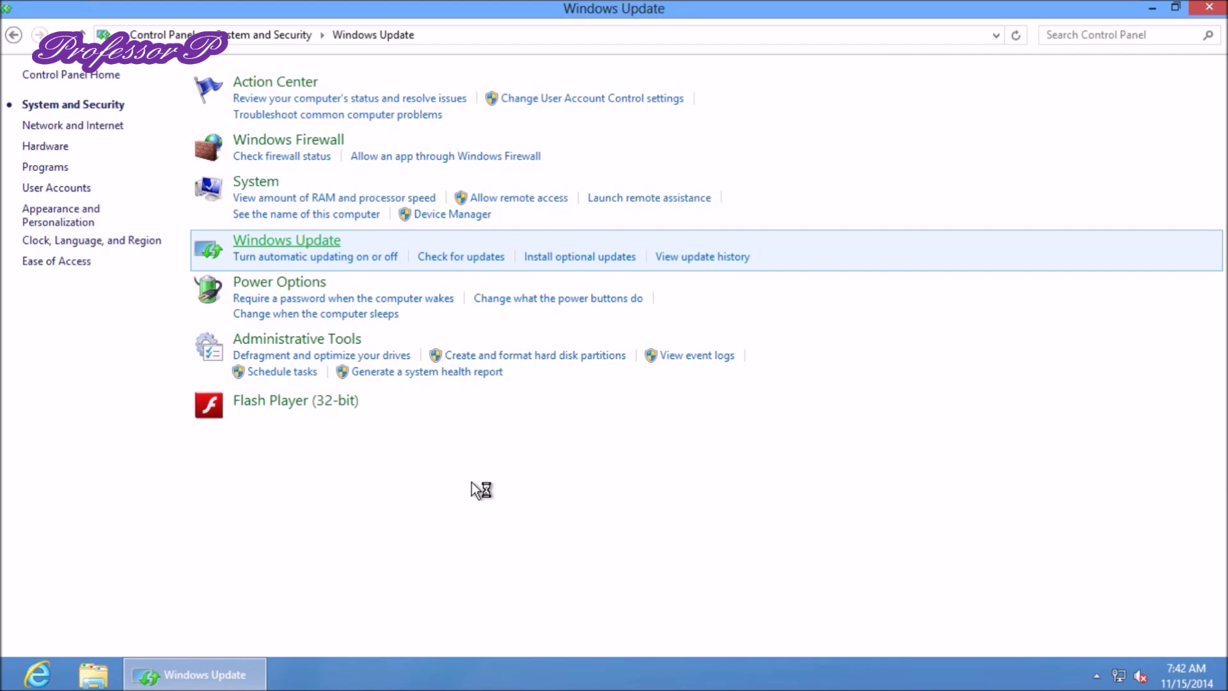
{"action": "mouse_move", "coordinate": [1225, 2]}
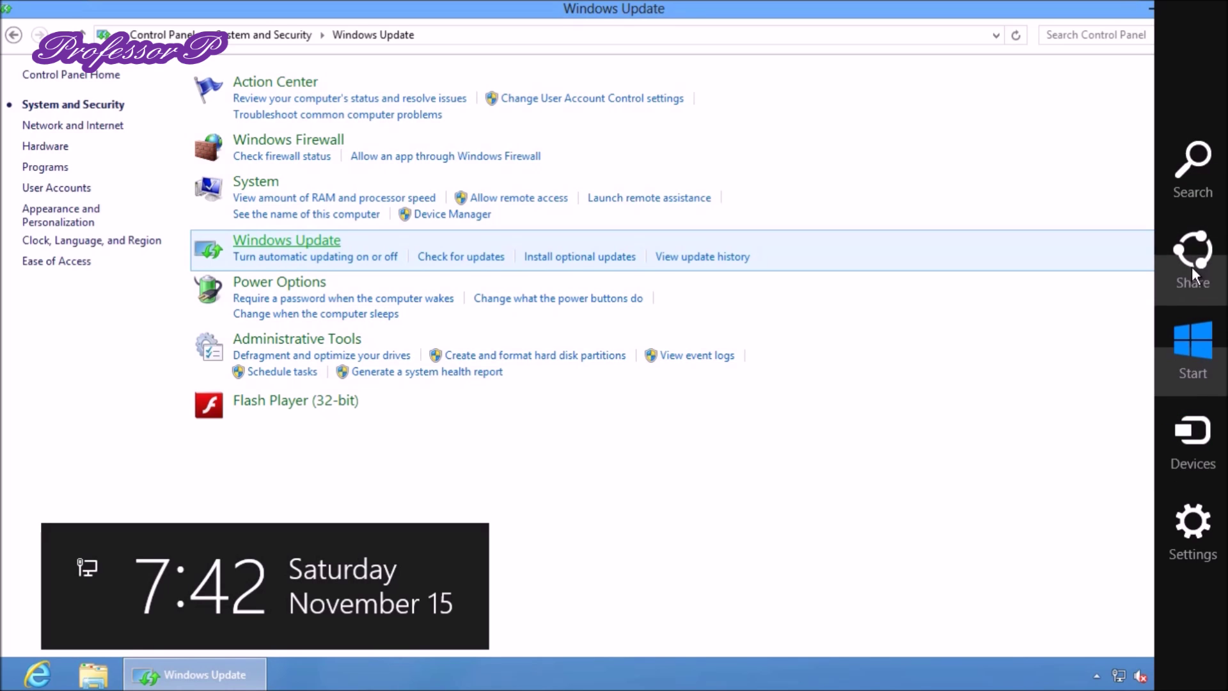
Bring up the Apps view from the Search charm and scroll the app list to locate Server Manager
{"action": "left_click", "coordinate": [1200, 174]}
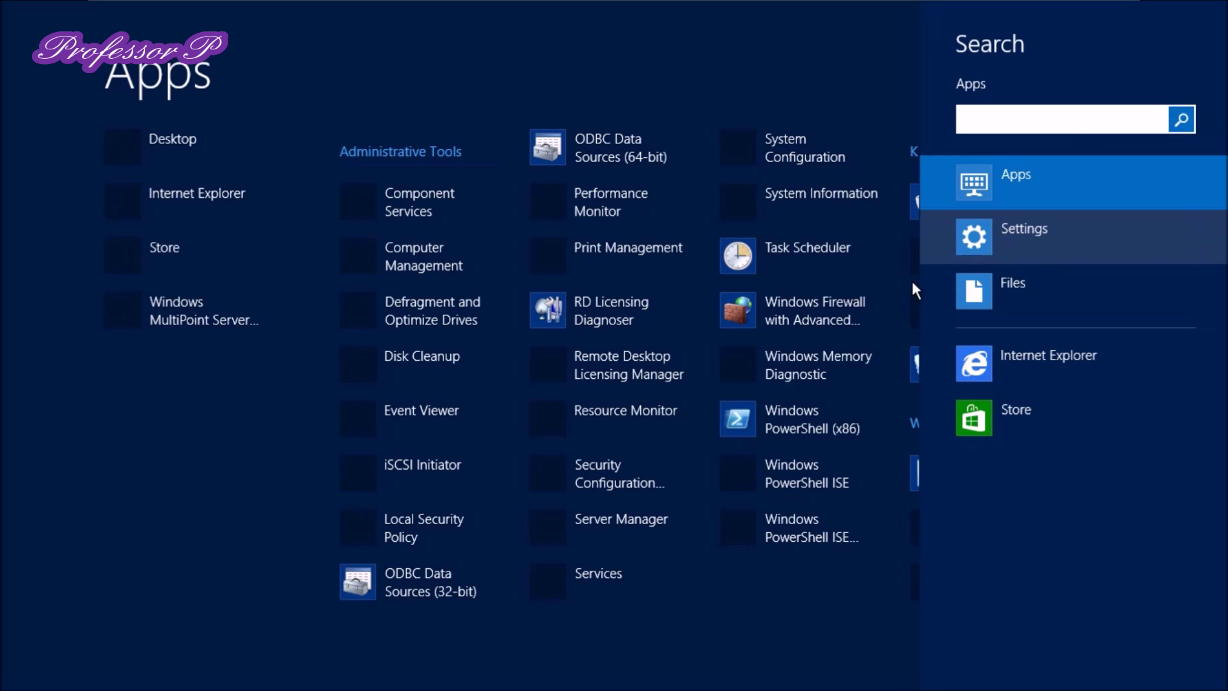
{"action": "left_click", "coordinate": [131, 504]}
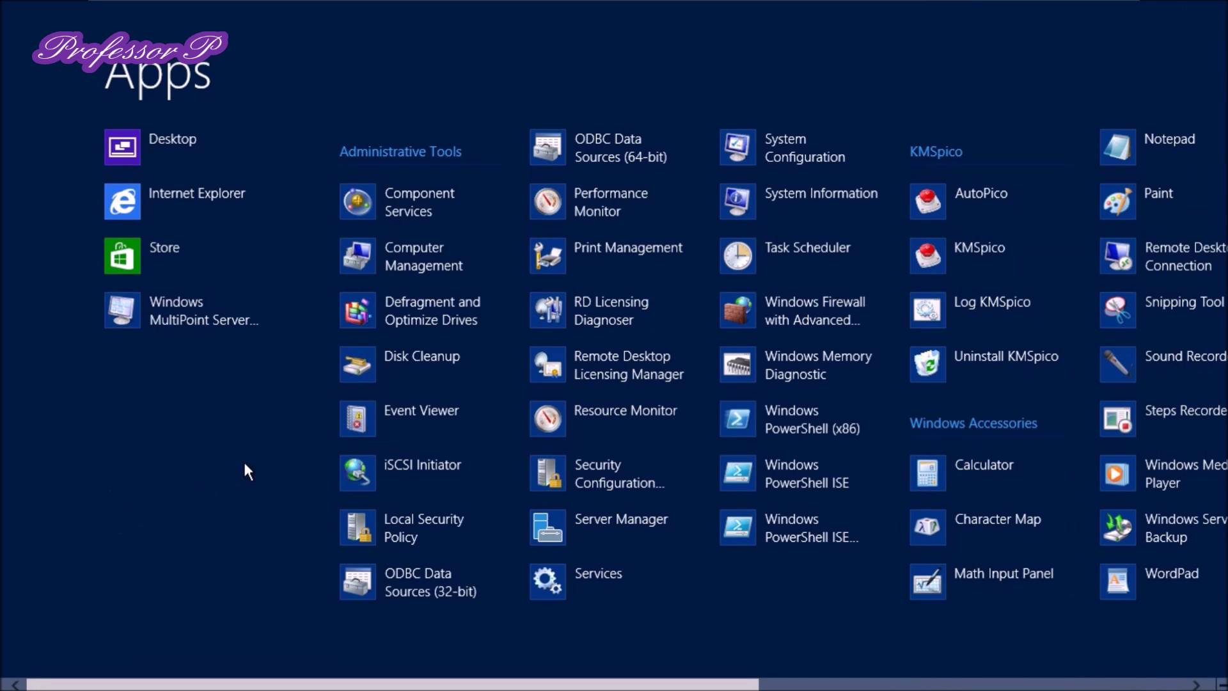
{"action": "scroll", "coordinate": [258, 457], "scroll_direction": "down", "scroll_amount": 3}
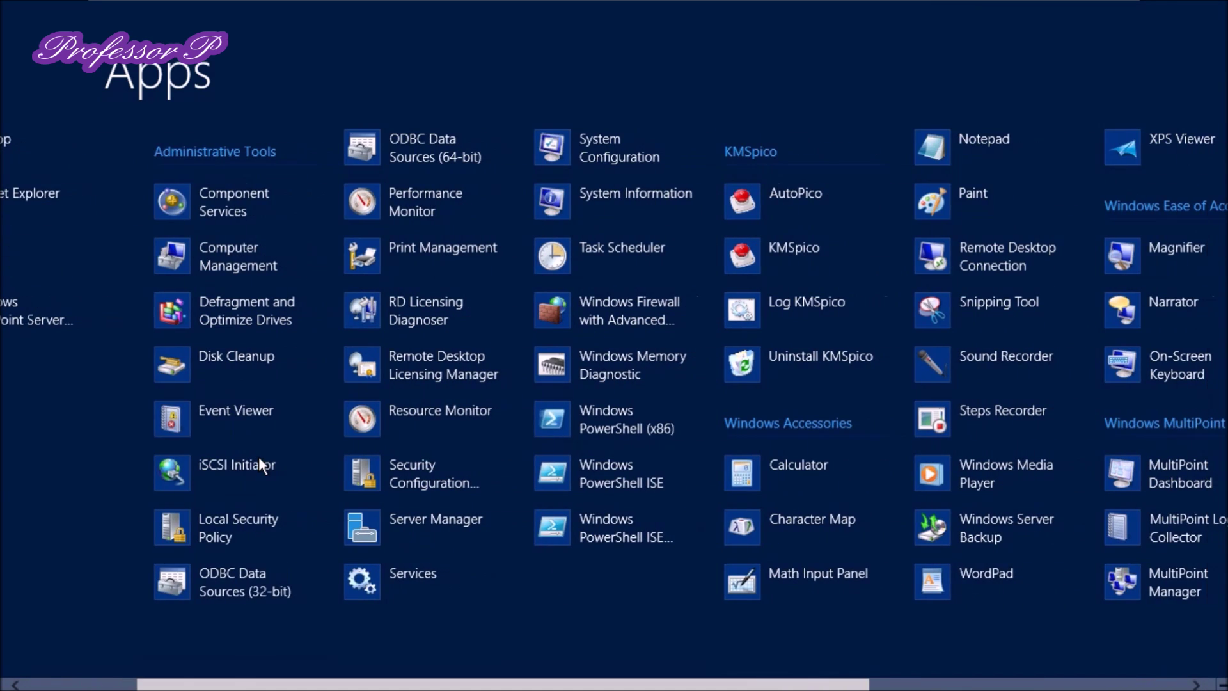
{"action": "scroll", "coordinate": [259, 457], "scroll_direction": "down", "scroll_amount": 3}
{"action": "scroll", "coordinate": [259, 457], "scroll_direction": "down", "scroll_amount": 3}
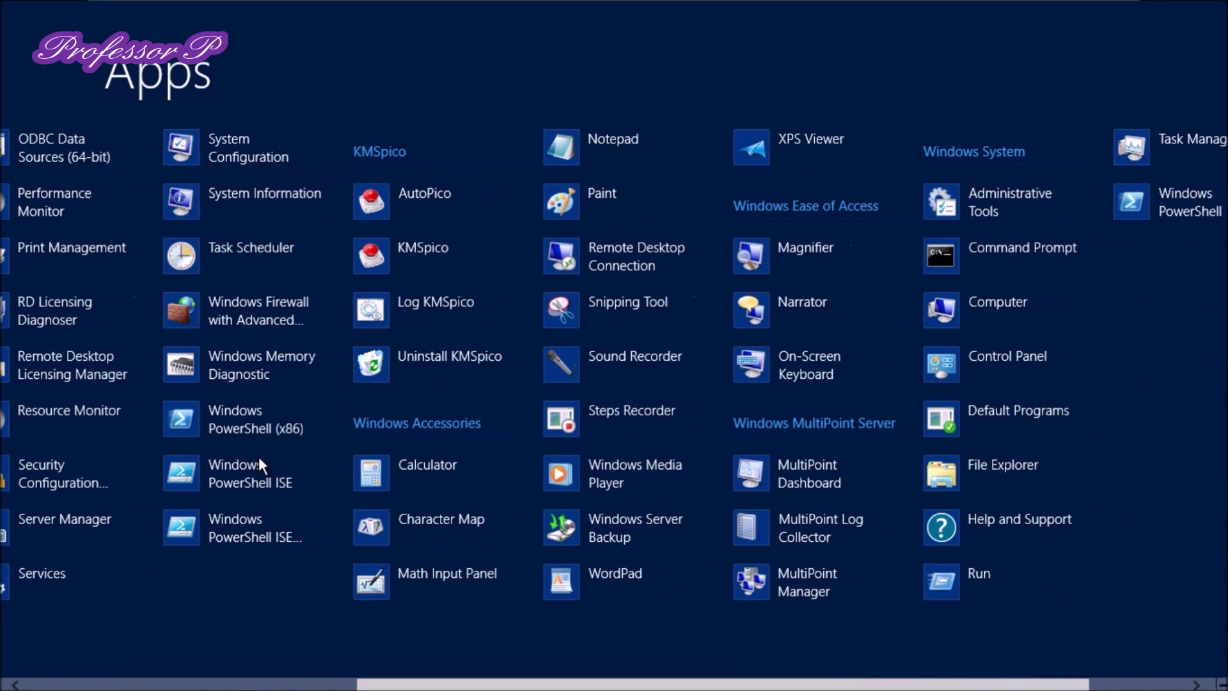
{"action": "scroll", "coordinate": [258, 457], "scroll_direction": "down", "scroll_amount": 3}
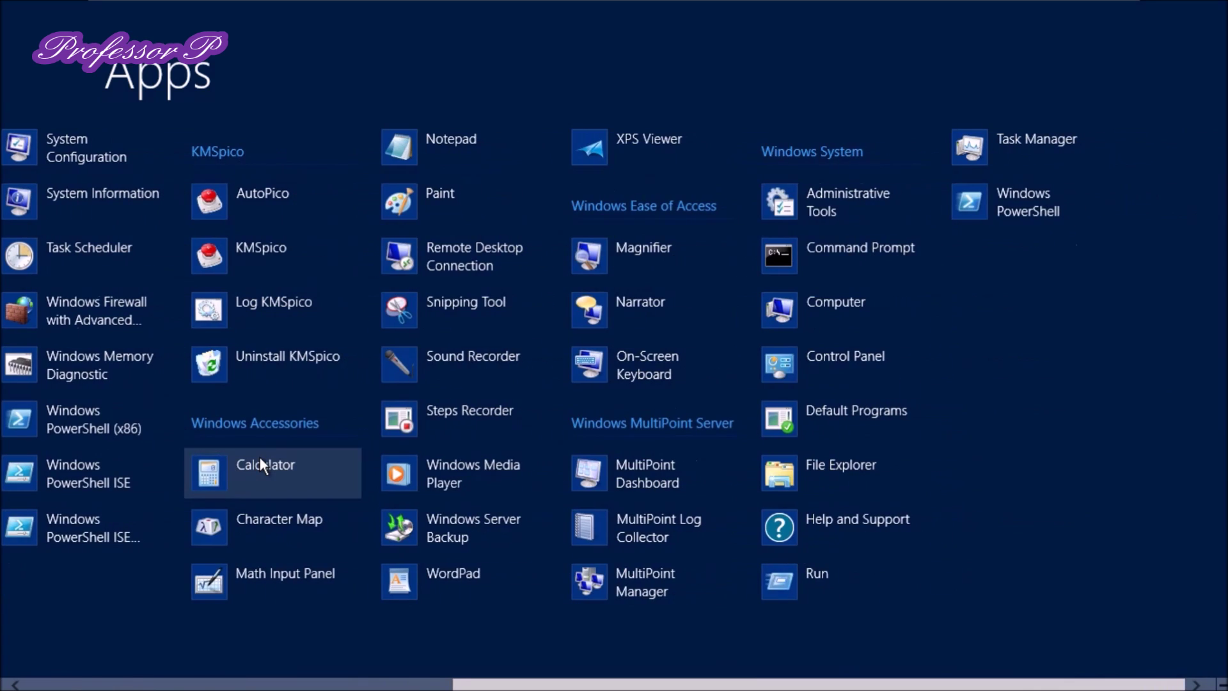
{"action": "scroll", "coordinate": [260, 456], "scroll_direction": "up", "scroll_amount": 3}
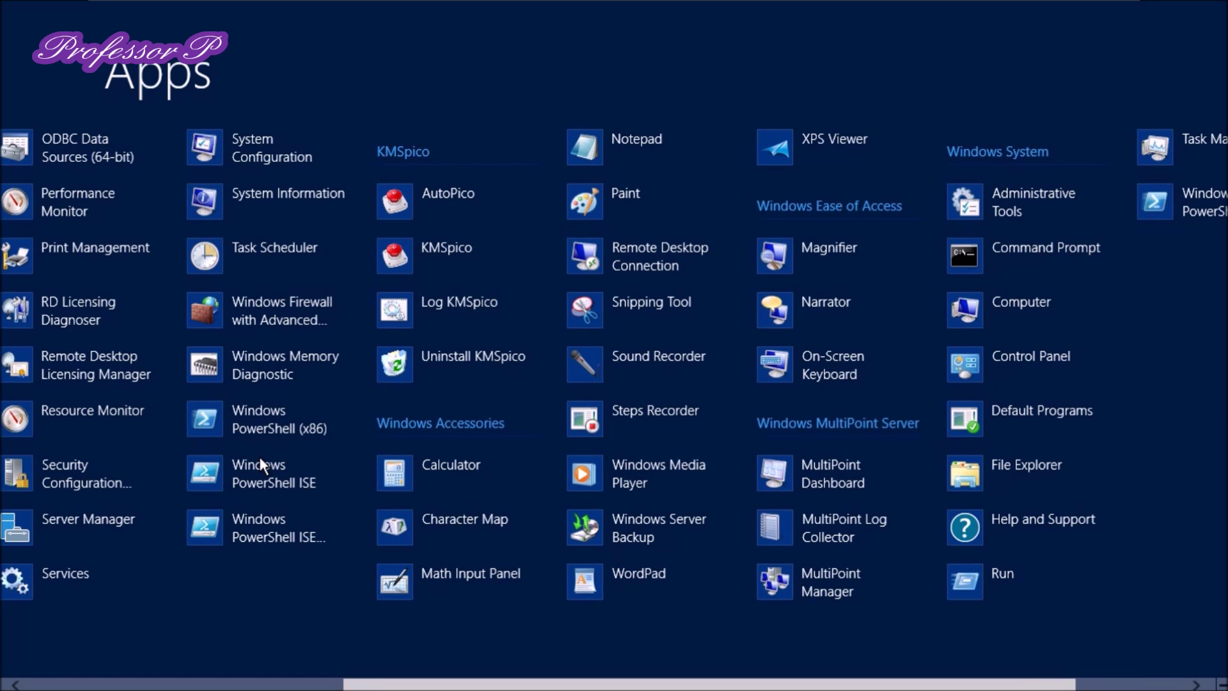
{"action": "scroll", "coordinate": [262, 462], "scroll_direction": "up", "scroll_amount": 3}
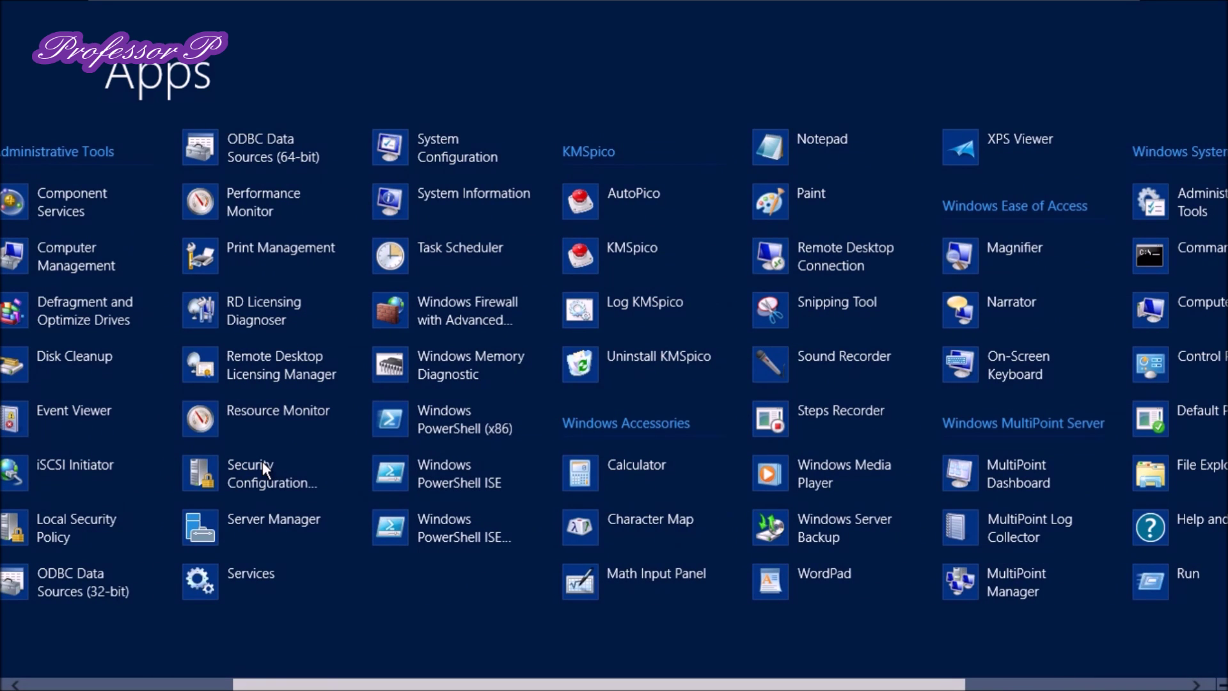
{"action": "scroll", "coordinate": [263, 463], "scroll_direction": "up", "scroll_amount": 3}
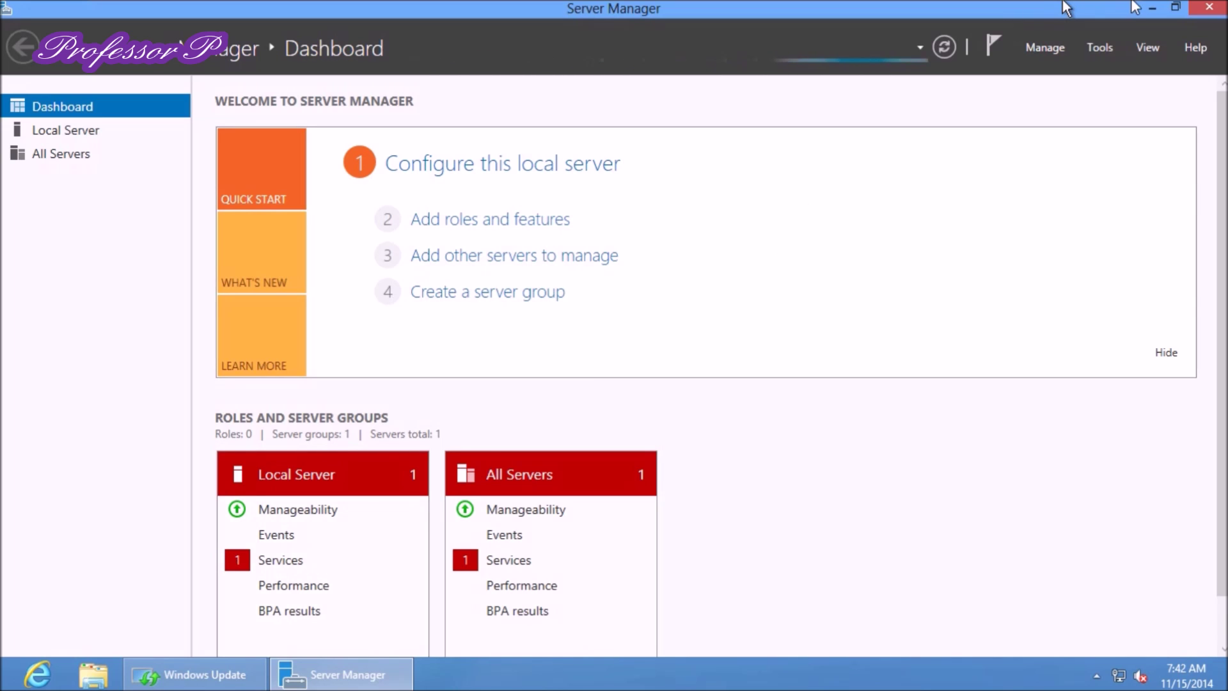
Install Microsoft Update for other Microsoft products, accepting recommended browser settings and the terms of use
{"action": "left_click", "coordinate": [1153, 9]}
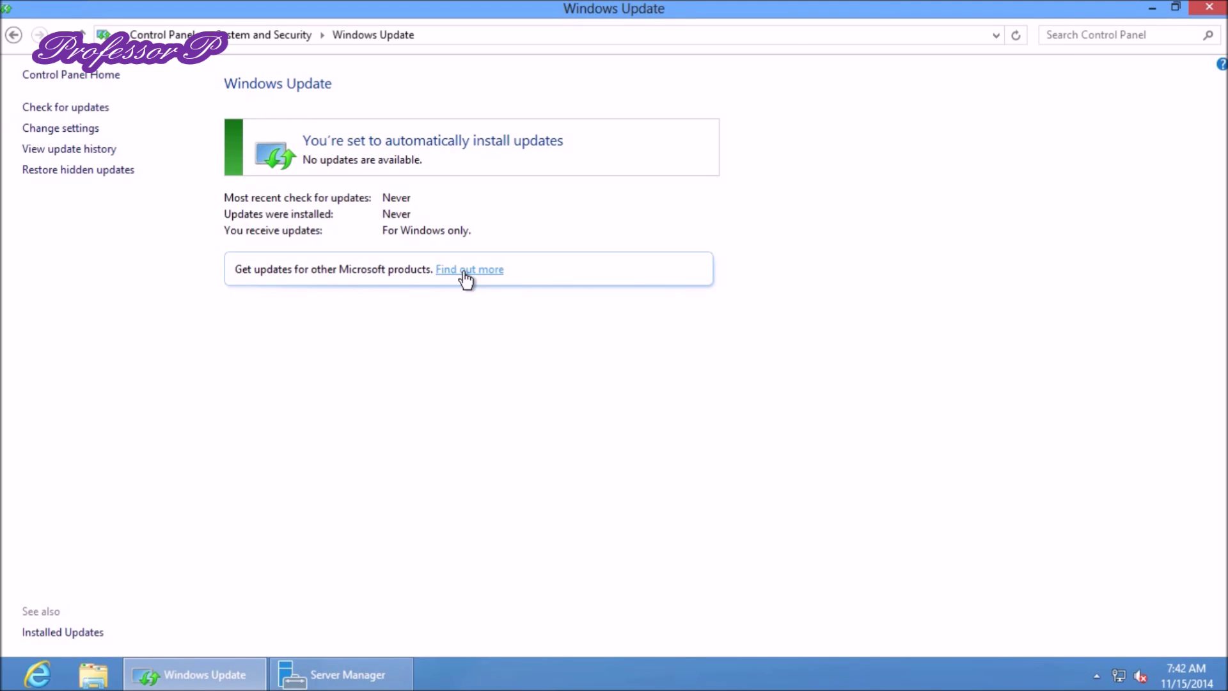
{"action": "left_click", "coordinate": [464, 271]}
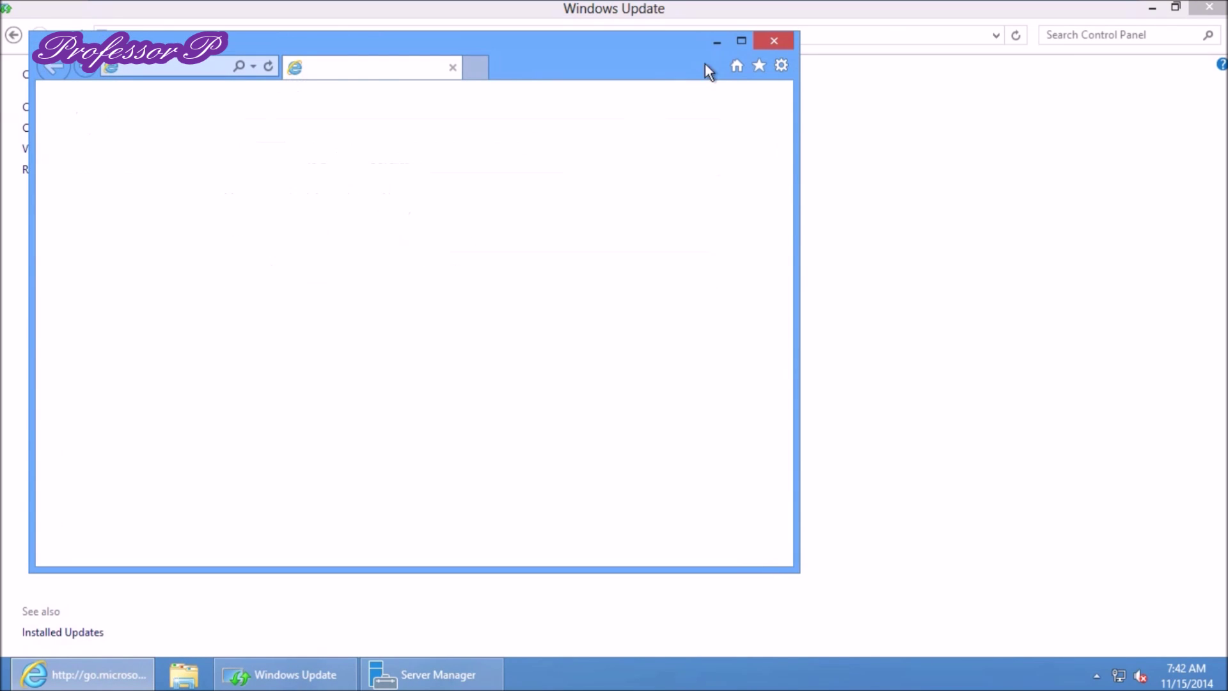
{"action": "left_click", "coordinate": [742, 41]}
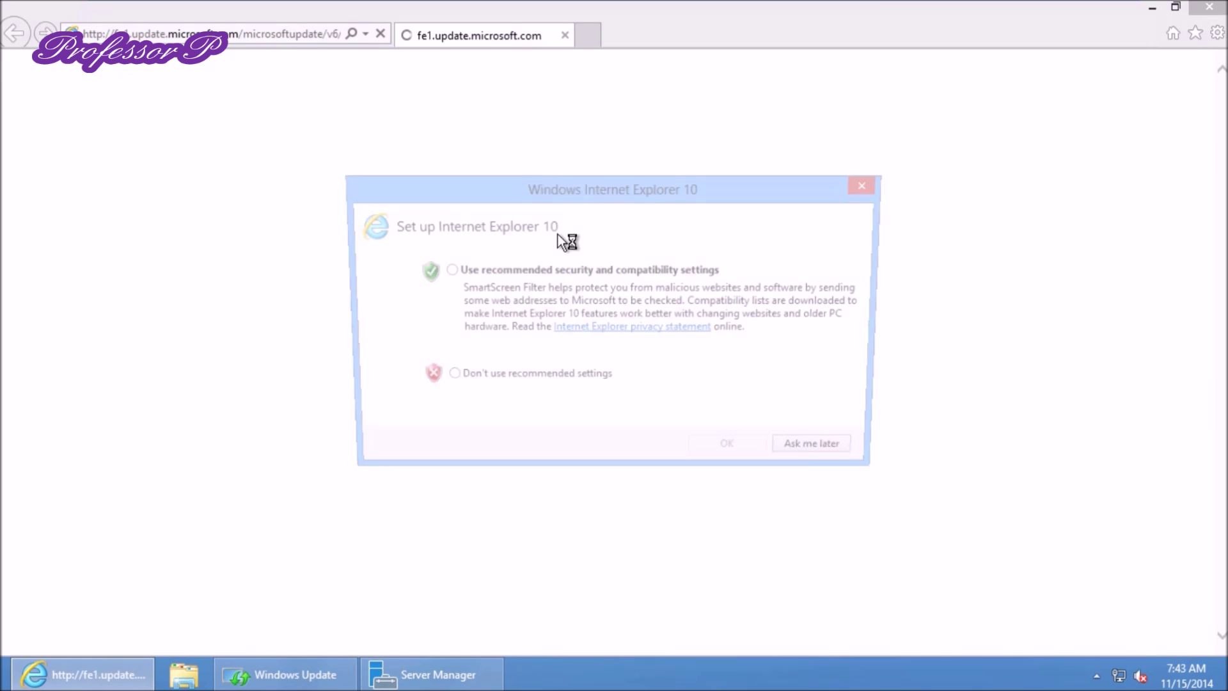
{"action": "left_click", "coordinate": [513, 294]}
{"action": "left_click", "coordinate": [736, 453]}
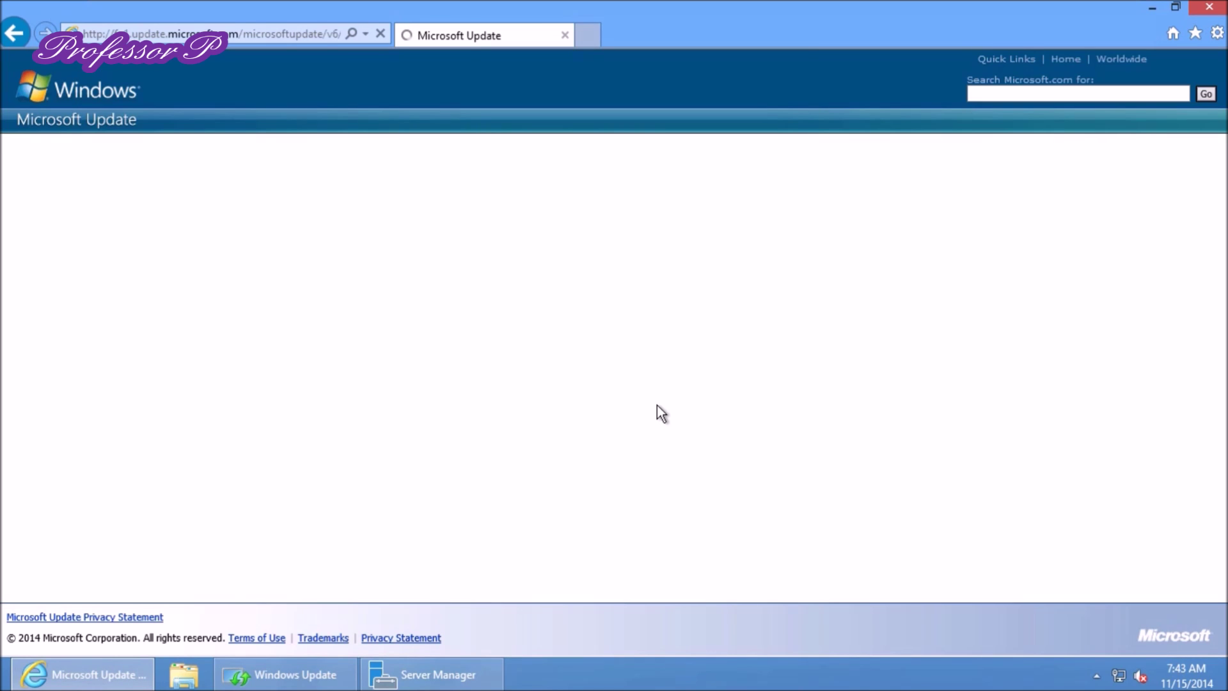
{"action": "left_click", "coordinate": [27, 346]}
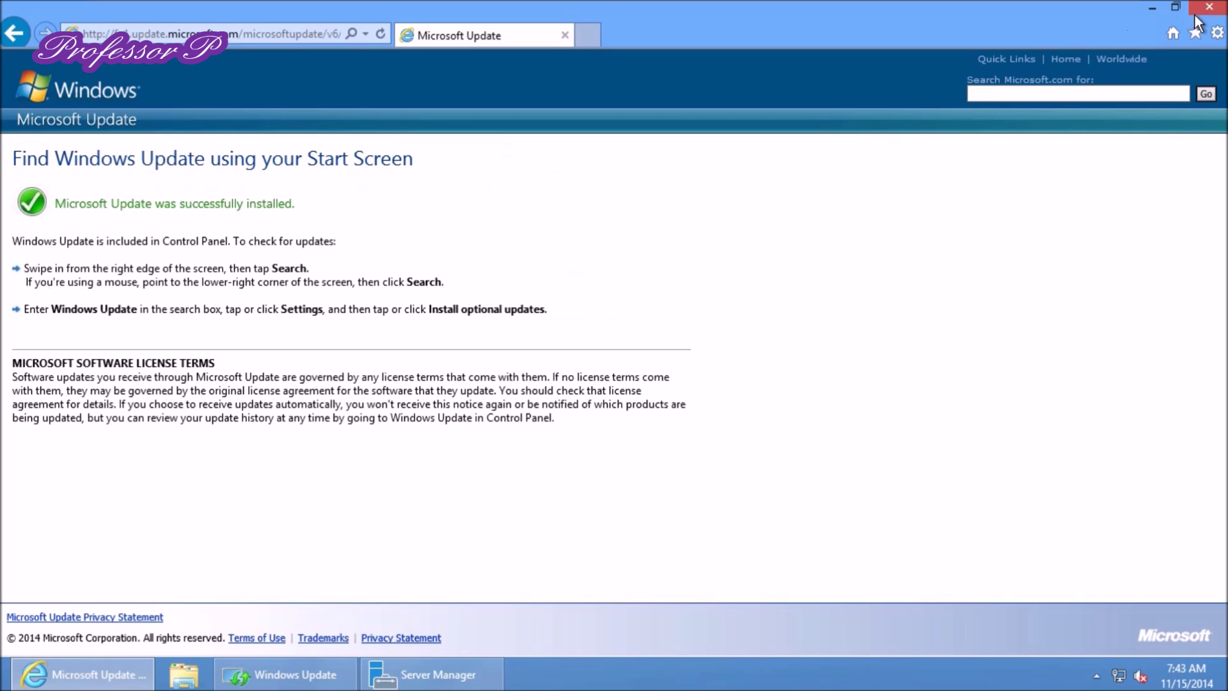
{"action": "left_click", "coordinate": [1195, 11]}
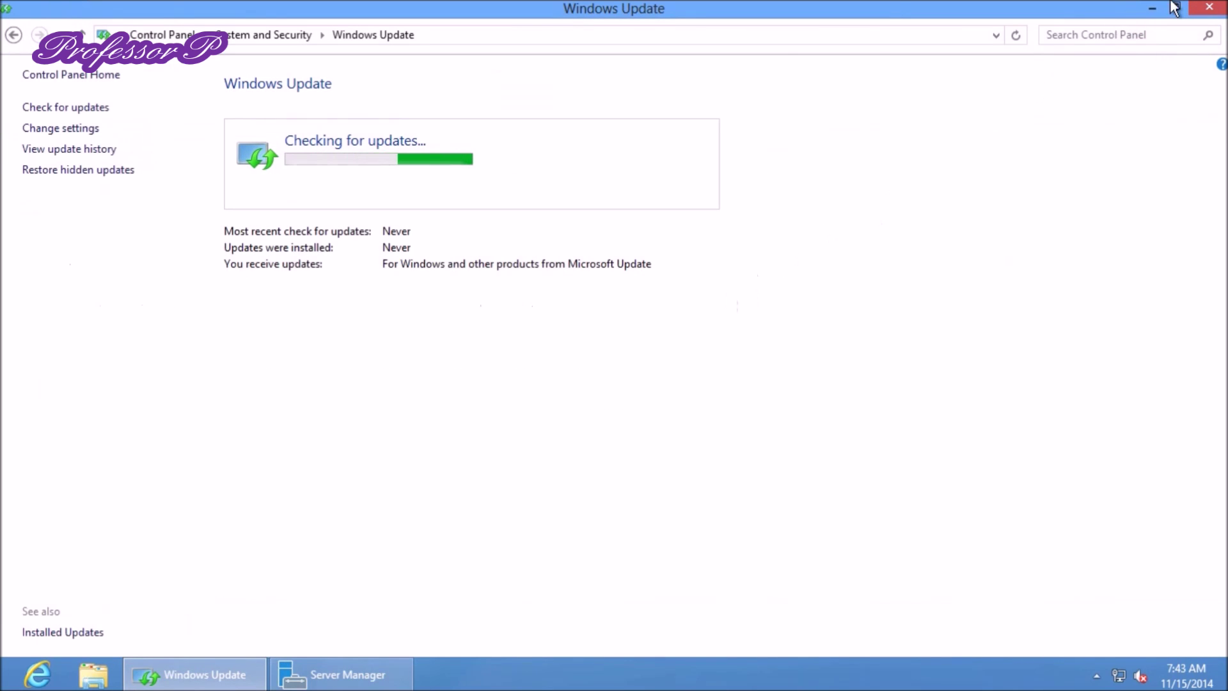
Maximize the Windows Update window, then minimize it to the taskbar while it keeps checking
{"action": "left_click", "coordinate": [1174, 8]}
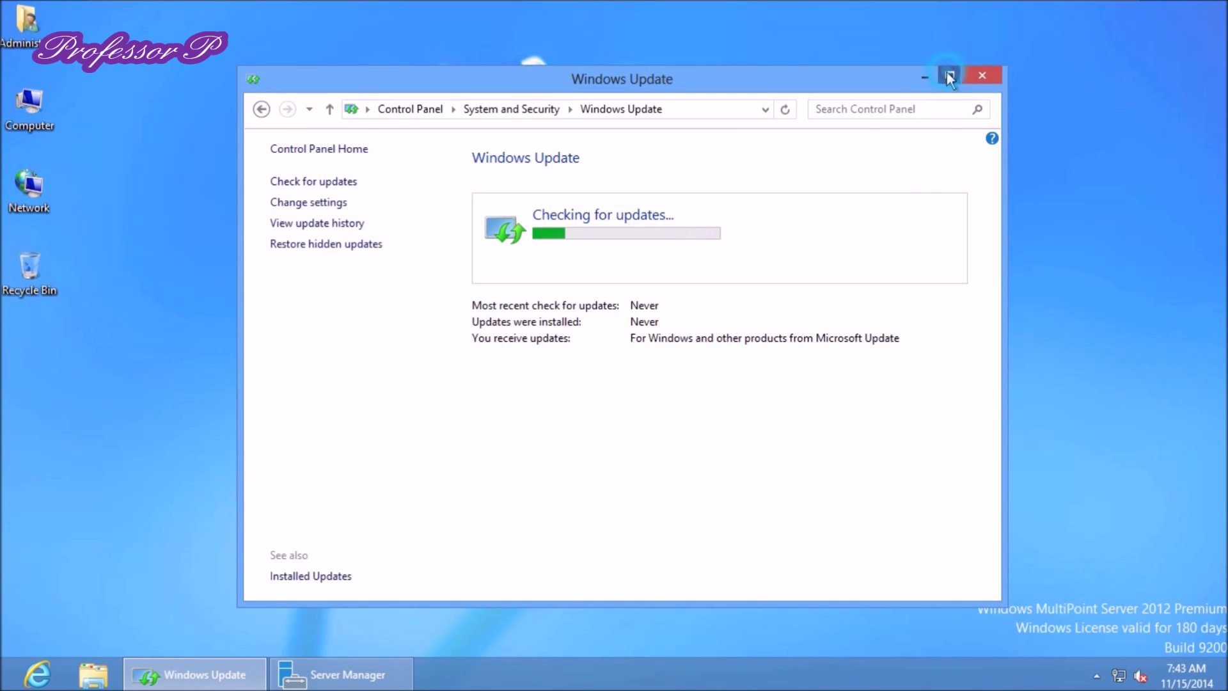
{"action": "left_click", "coordinate": [948, 75]}
{"action": "left_click", "coordinate": [1156, 6]}
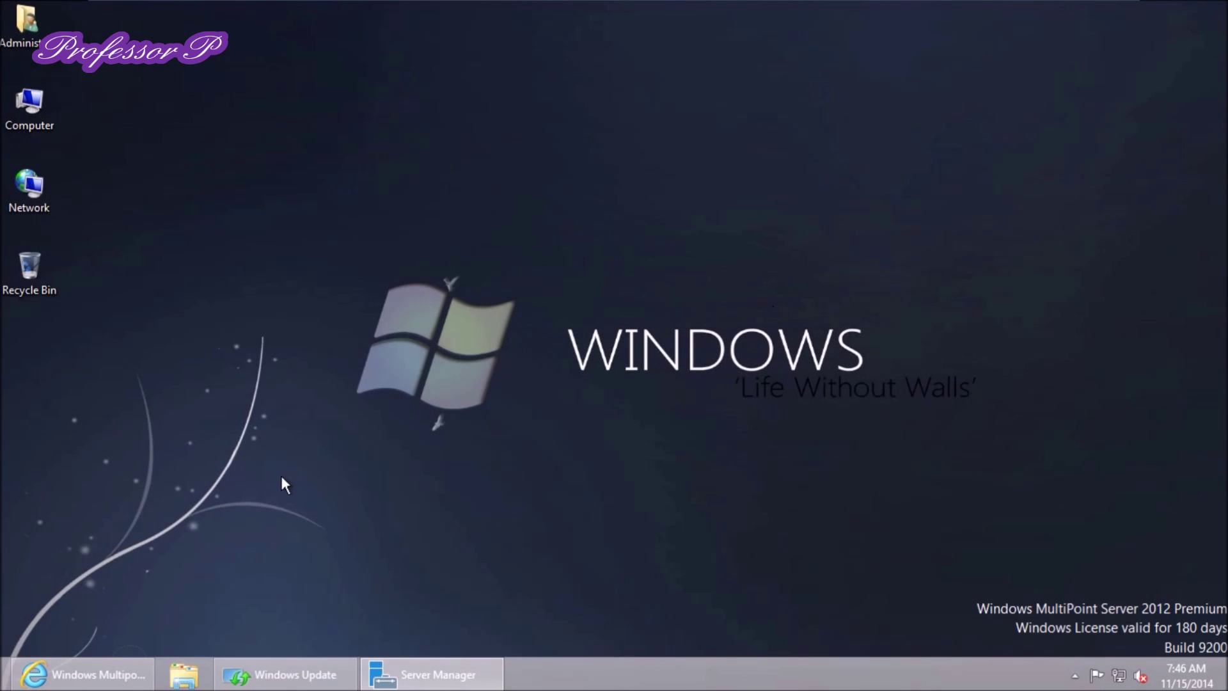
Inspect the Local Server's critical Kernel-Power event, then go to the Local Server properties page
{"action": "left_click", "coordinate": [404, 675]}
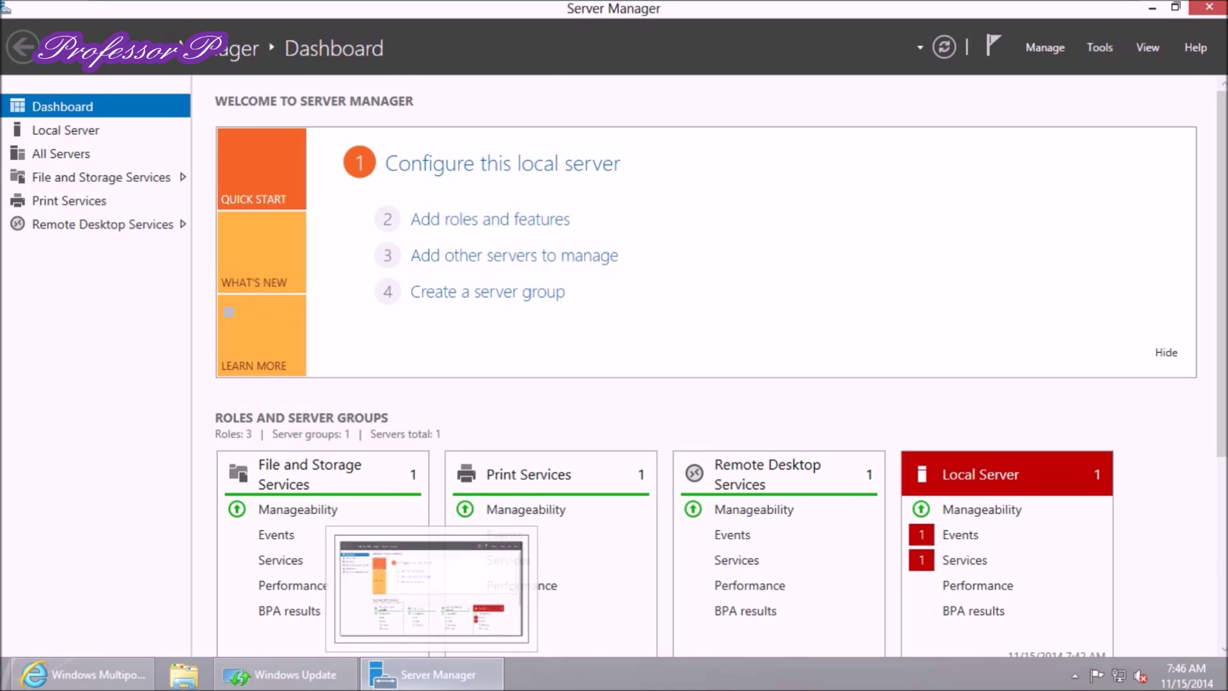
{"action": "scroll", "coordinate": [487, 528], "scroll_direction": "down", "scroll_amount": 2}
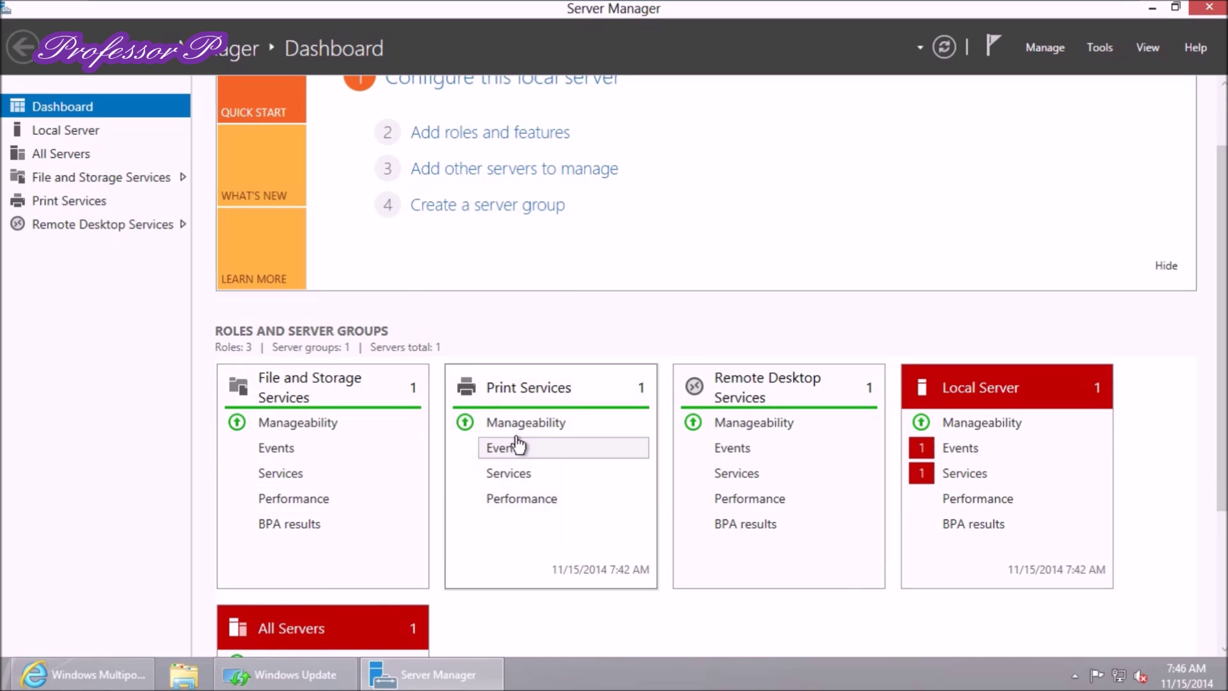
{"action": "left_click", "coordinate": [978, 454]}
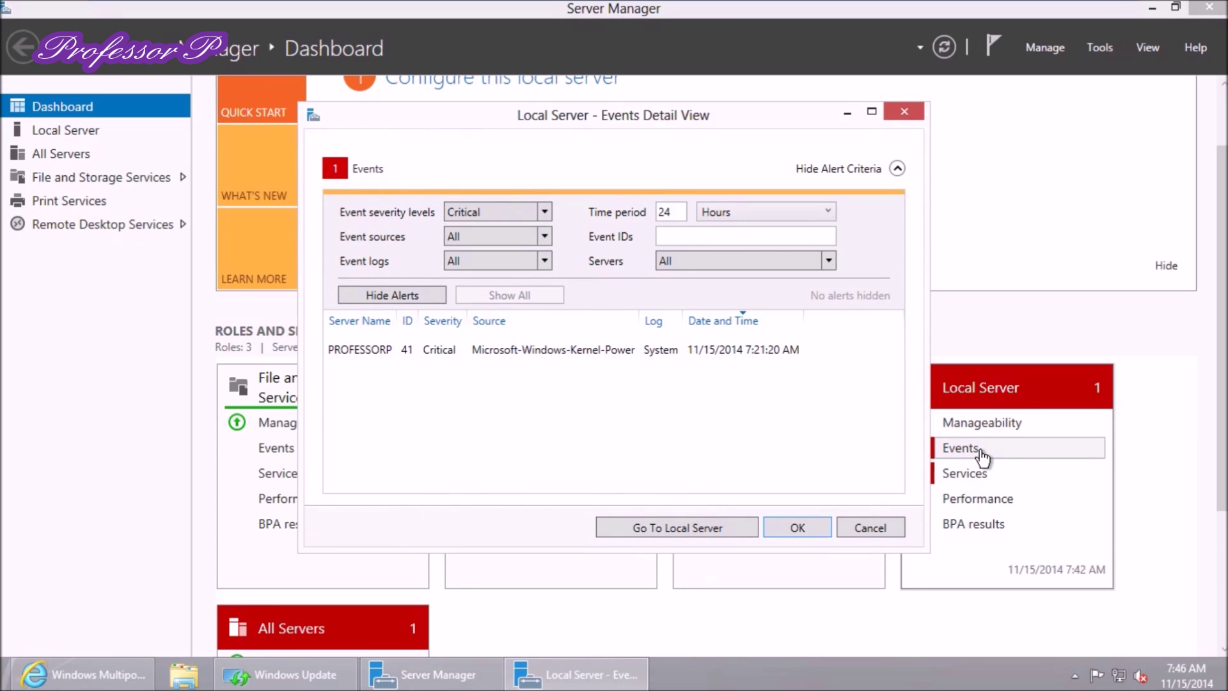
{"action": "left_click", "coordinate": [698, 352]}
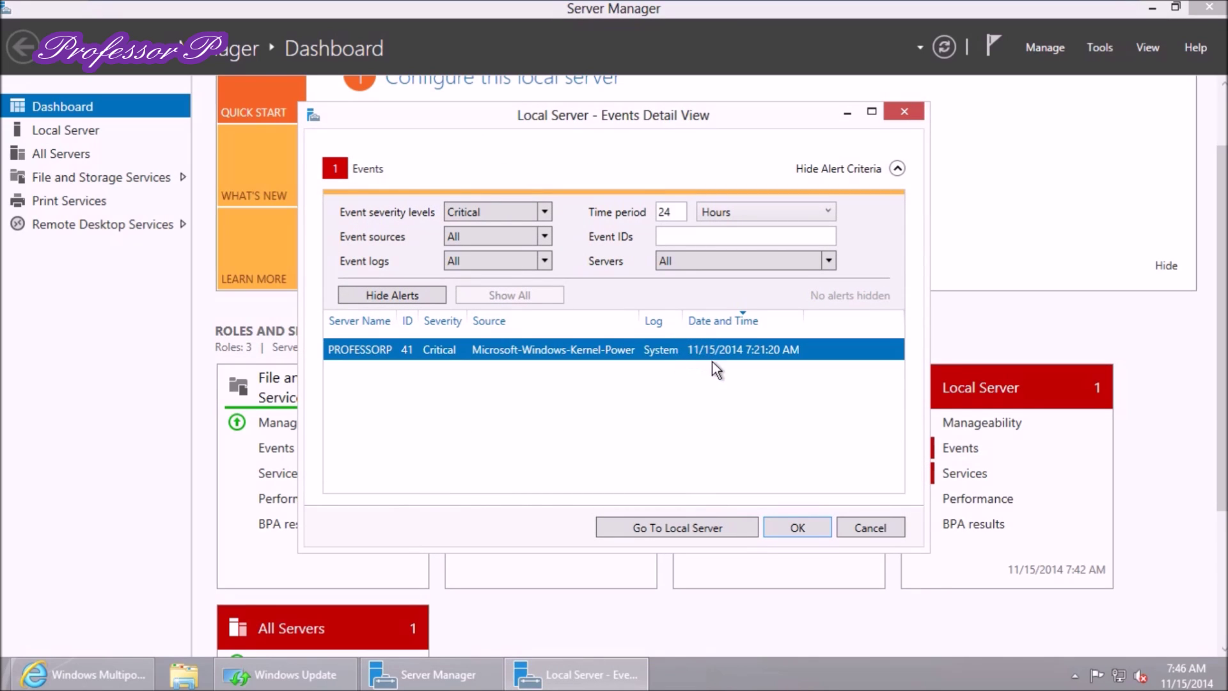
{"action": "left_click", "coordinate": [645, 356]}
{"action": "left_click", "coordinate": [720, 529]}
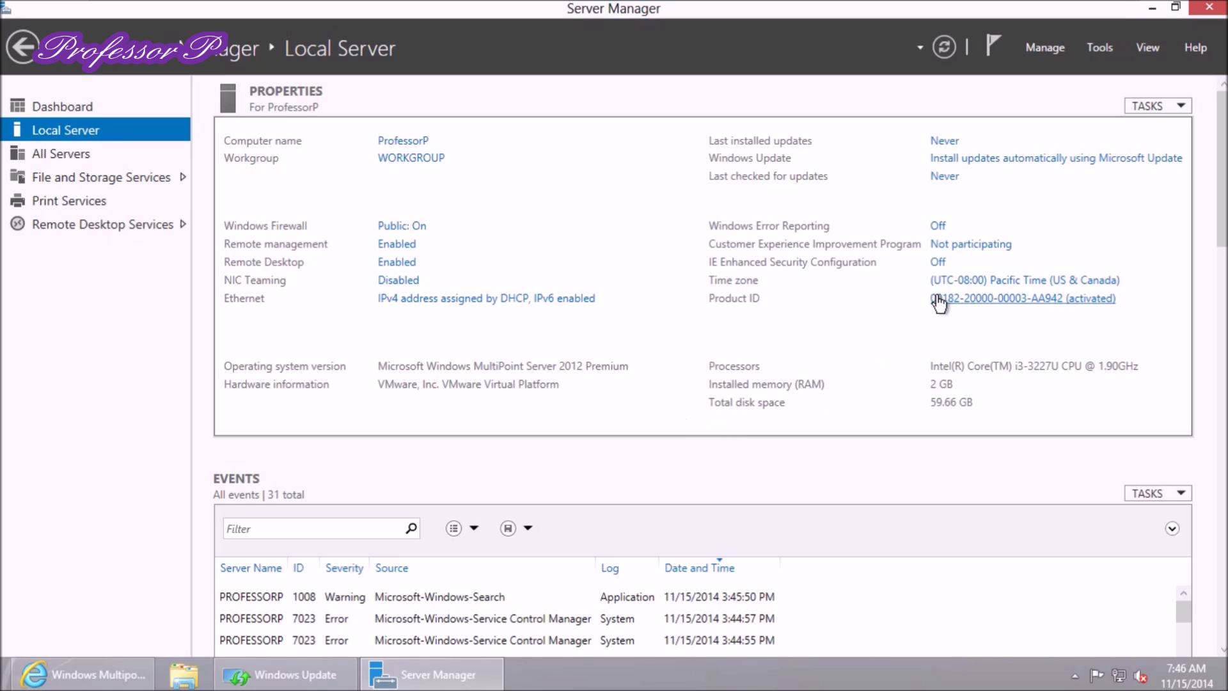
Change the time zone to (UTC+01:00) Amsterdam, Berlin, Bern, Rome, Stockholm, Vienna, then refresh and return to Dashboard
{"action": "left_click", "coordinate": [1189, 673]}
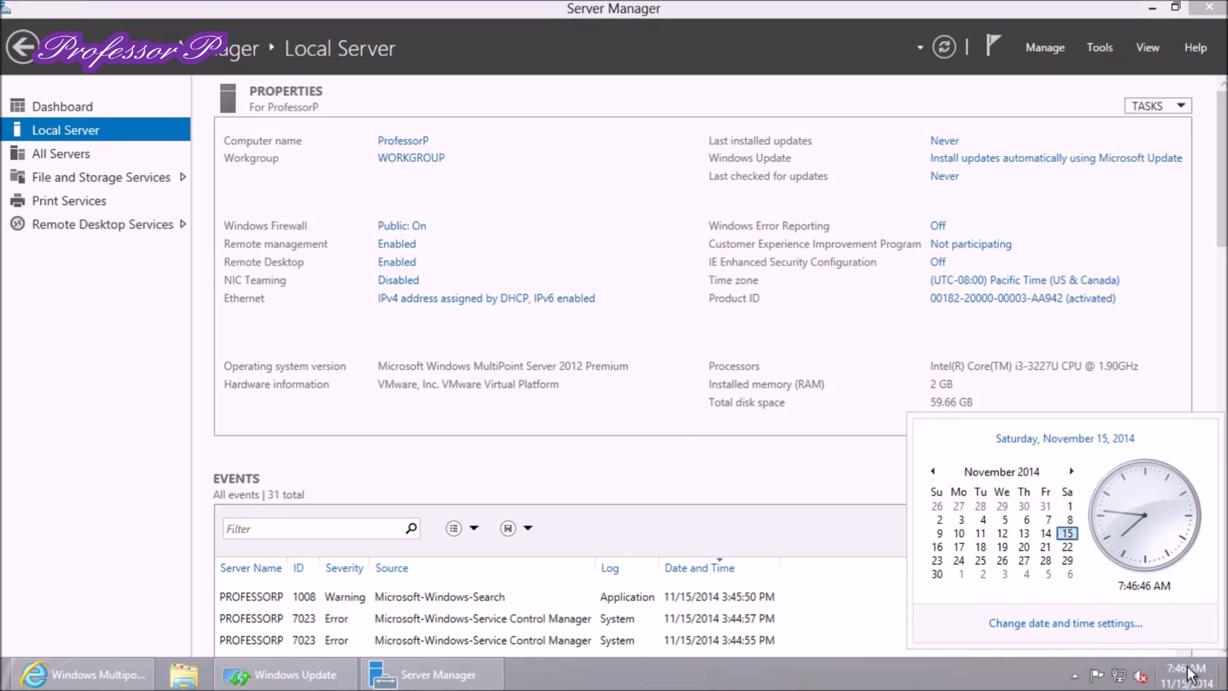
{"action": "left_click", "coordinate": [1103, 626]}
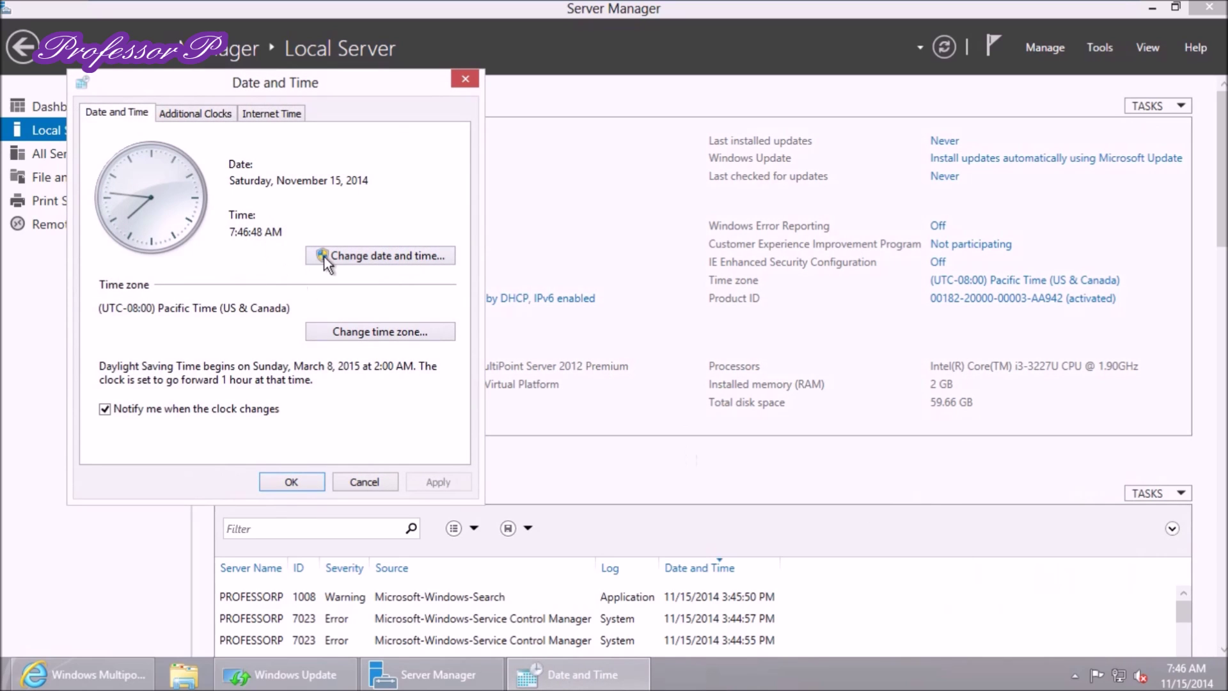
{"action": "left_click", "coordinate": [375, 334]}
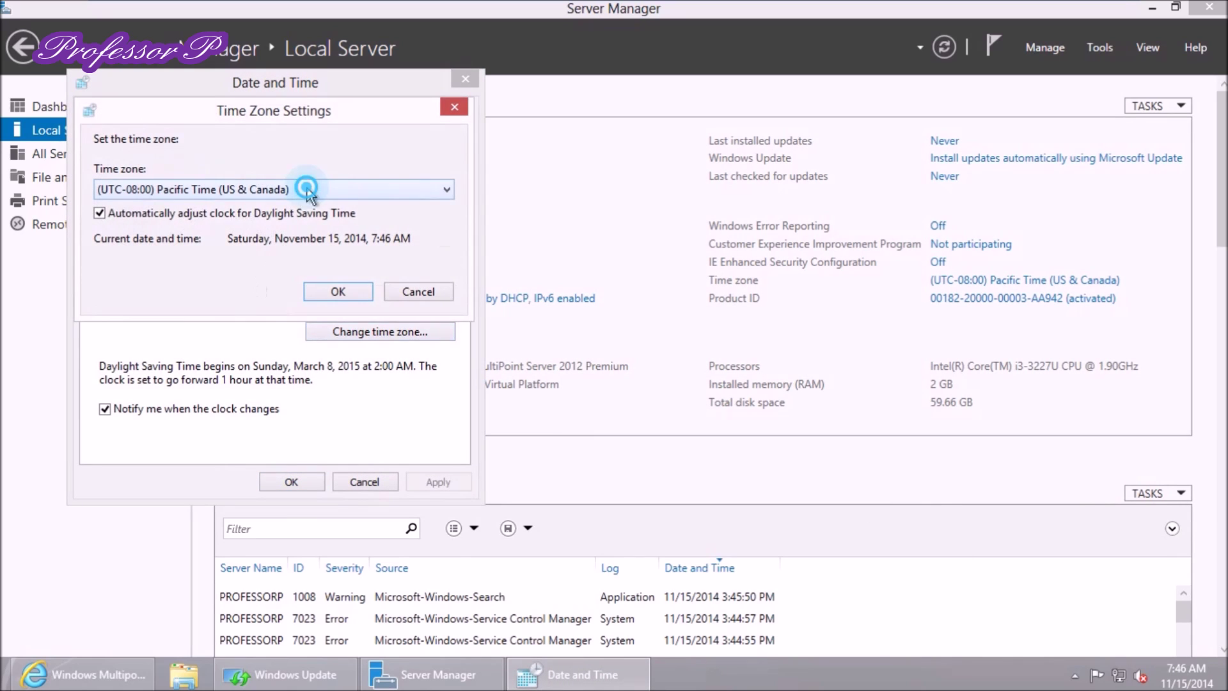
{"action": "left_click", "coordinate": [305, 189]}
{"action": "scroll", "coordinate": [293, 305], "scroll_direction": "down", "scroll_amount": 3}
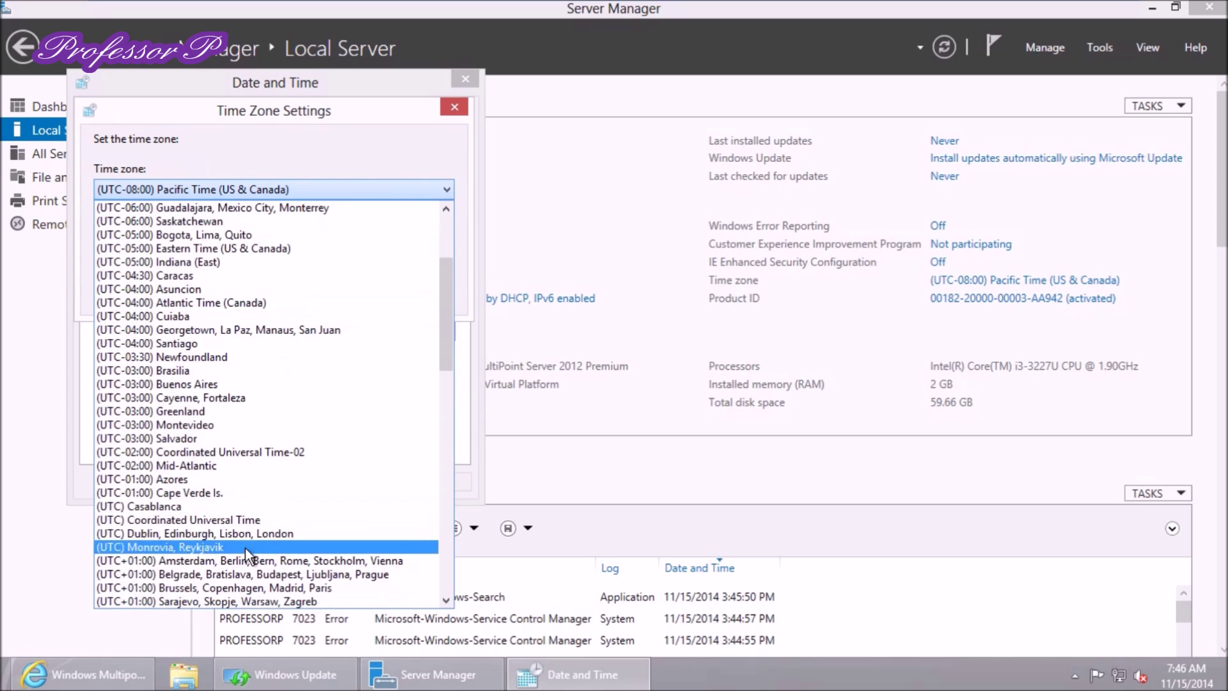
{"action": "left_click", "coordinate": [257, 562]}
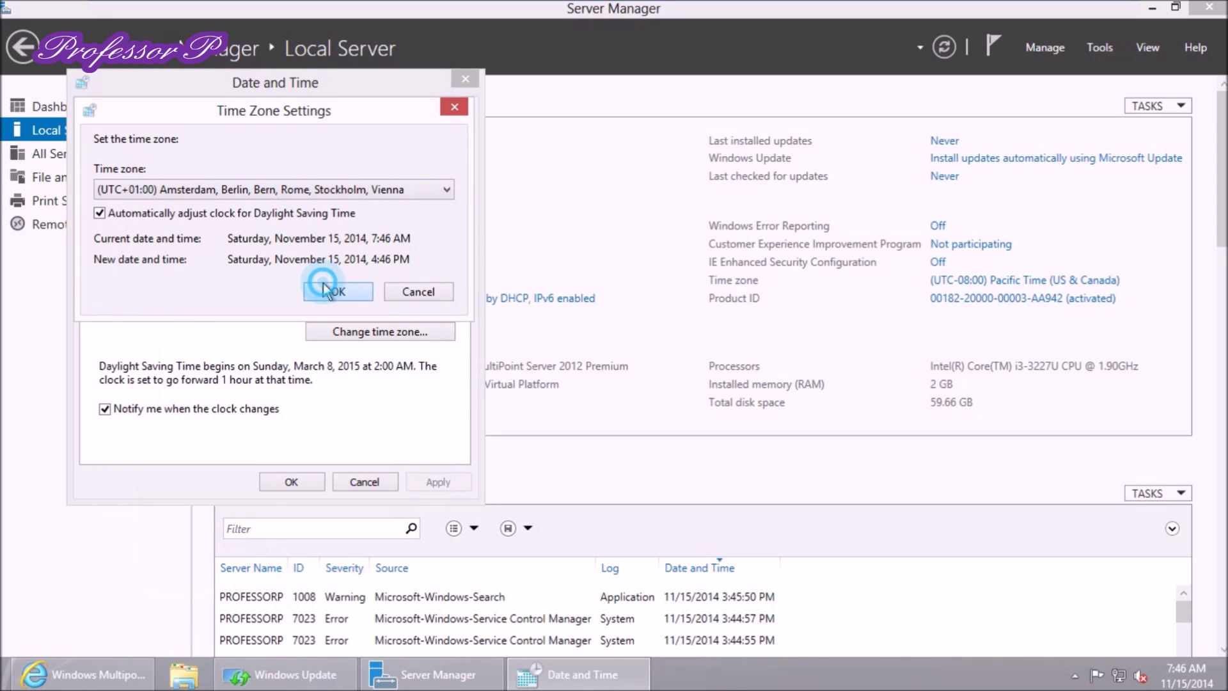
{"action": "left_click", "coordinate": [325, 289]}
{"action": "left_click", "coordinate": [311, 482]}
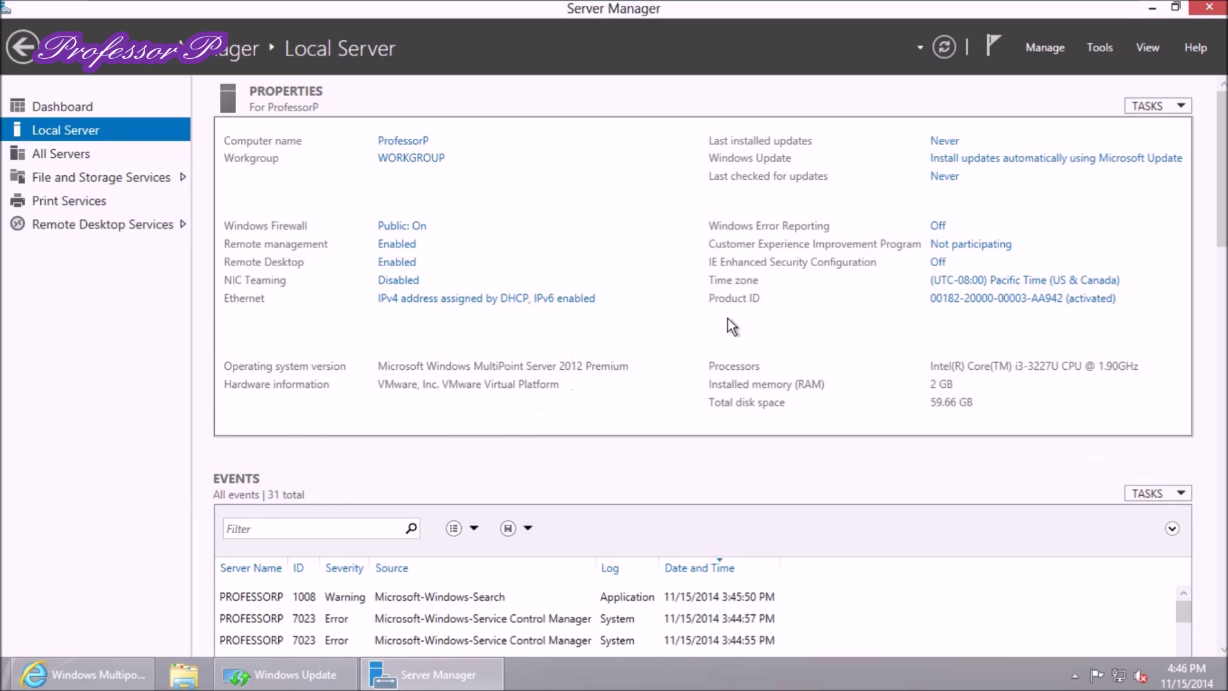
{"action": "left_click", "coordinate": [950, 46]}
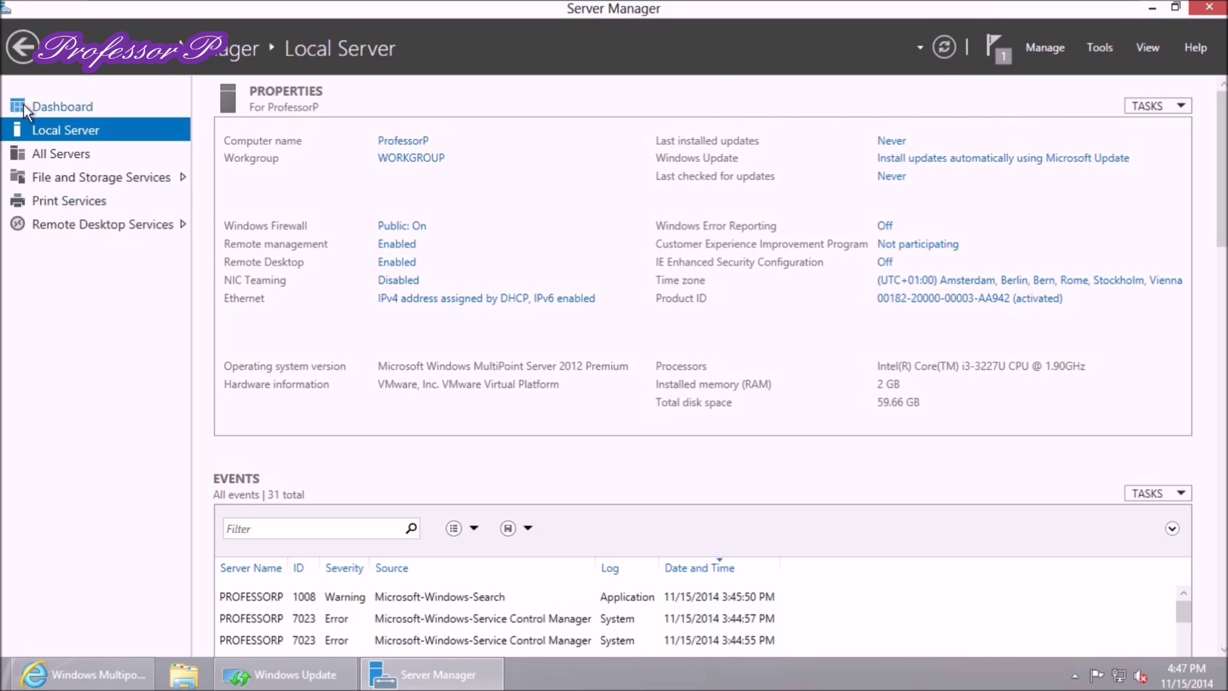
{"action": "left_click", "coordinate": [40, 107]}
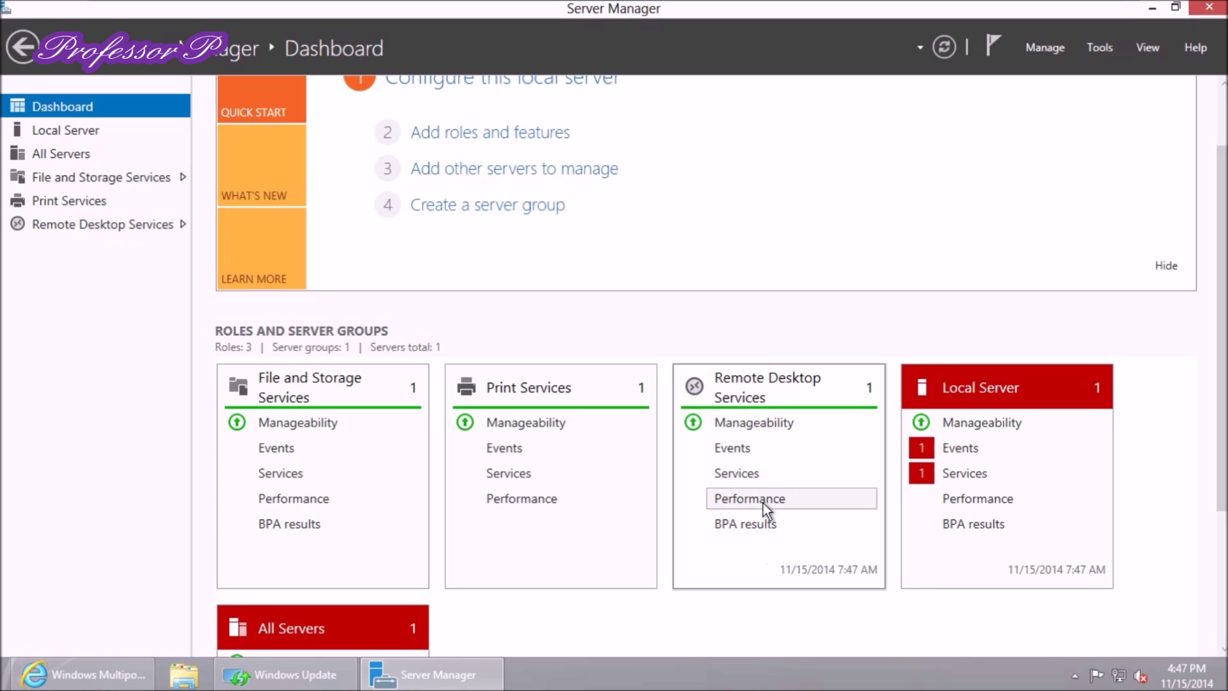
Start the stopped Service KMSELDI from the All Servers services alert
{"action": "scroll", "coordinate": [920, 451], "scroll_direction": "down", "scroll_amount": 3}
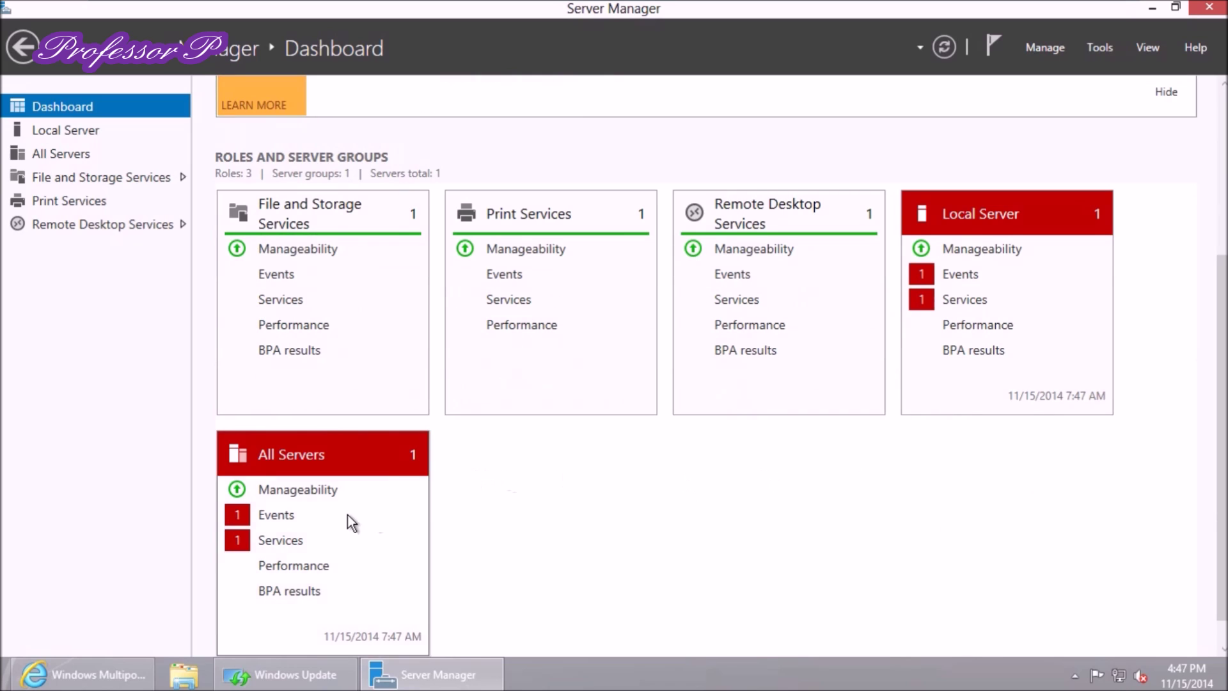
{"action": "left_click", "coordinate": [277, 541]}
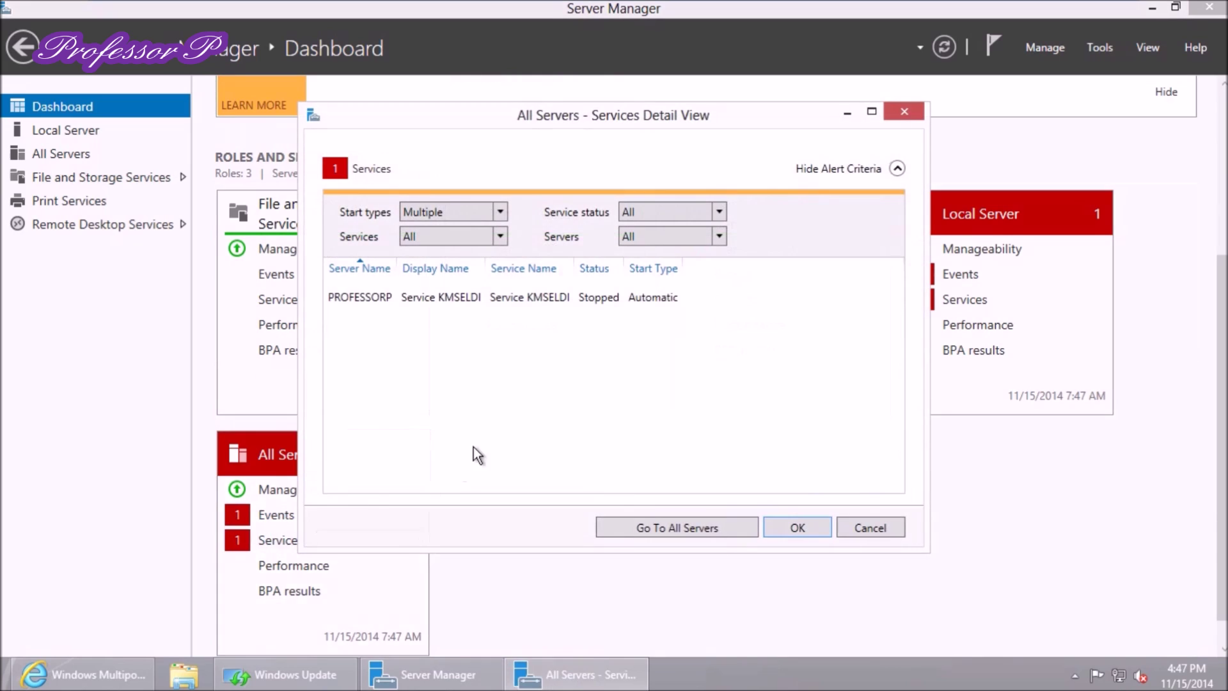
{"action": "left_click", "coordinate": [471, 295]}
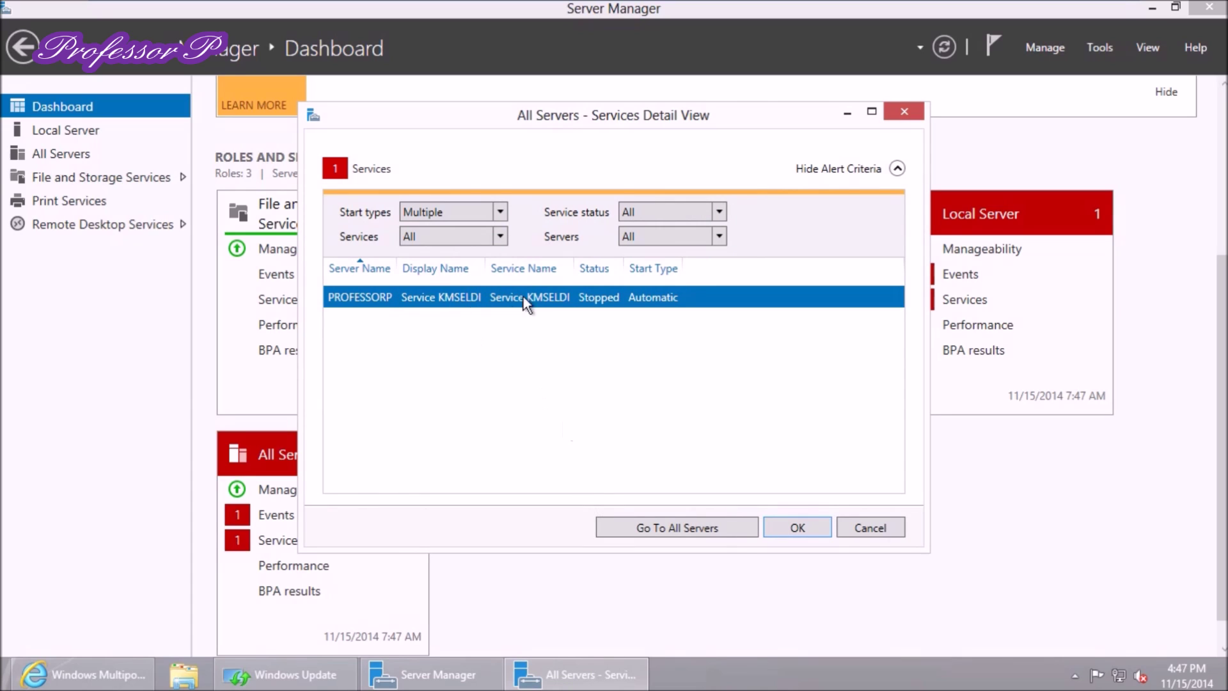
{"action": "left_click_drag", "start_coordinate": [572, 269], "coordinate": [609, 269]}
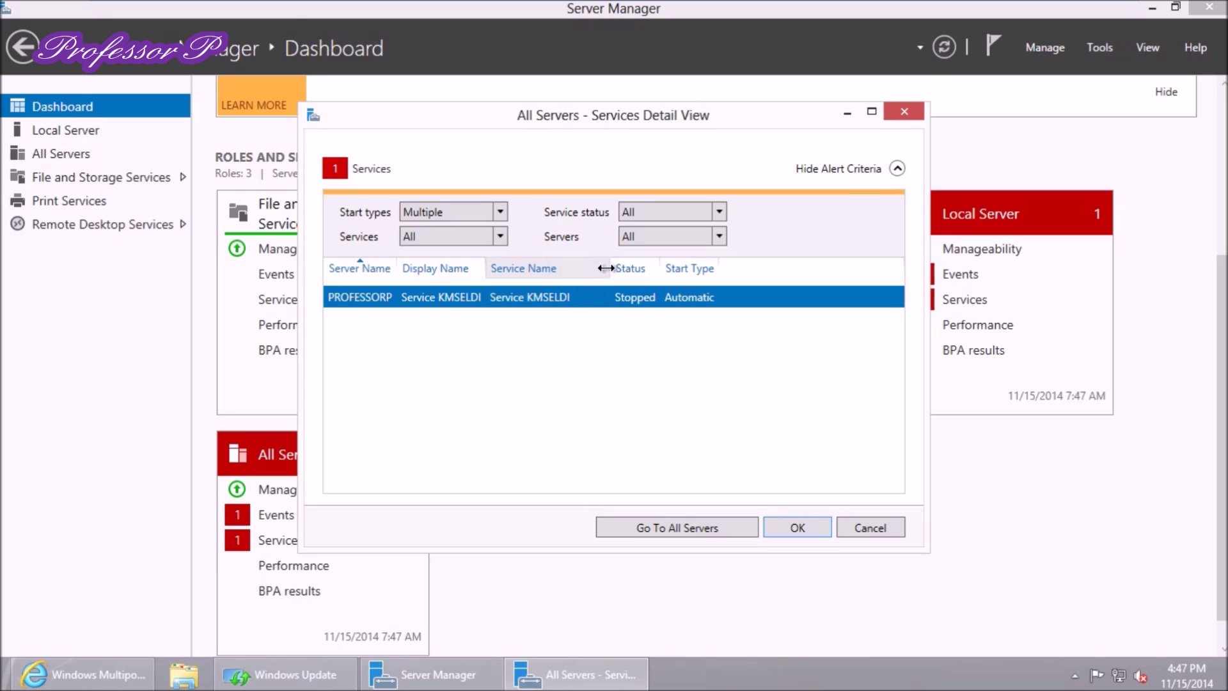
{"action": "right_click", "coordinate": [524, 298]}
{"action": "left_click", "coordinate": [556, 309]}
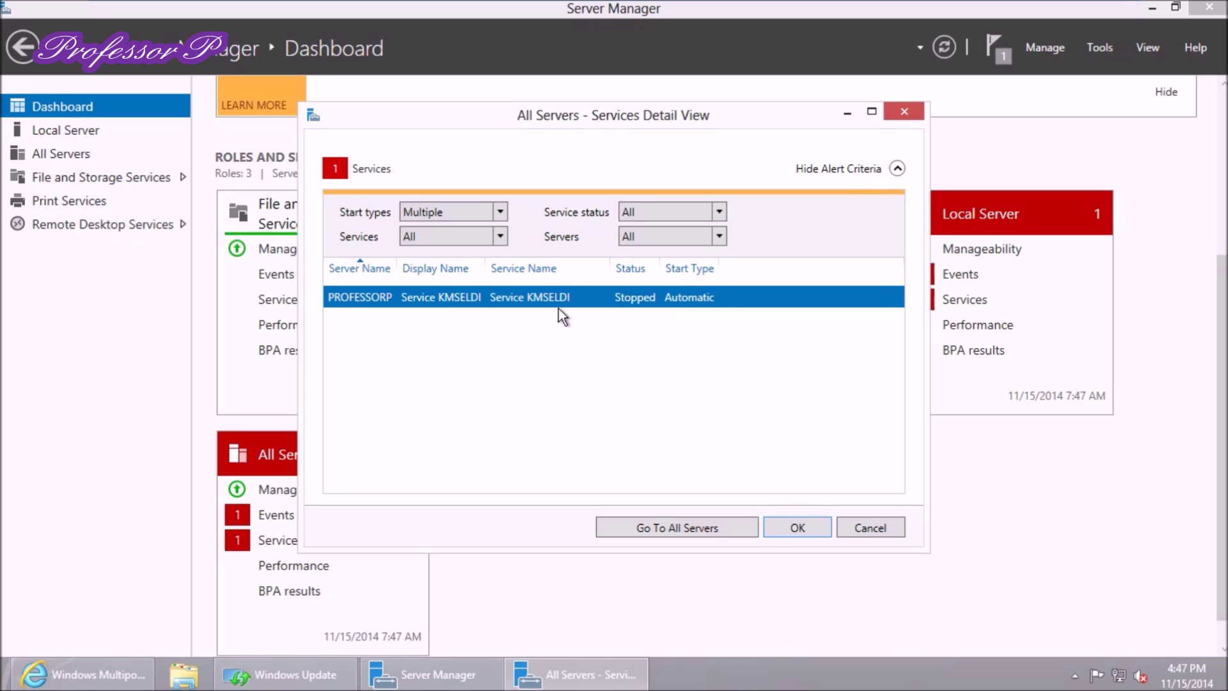
Check the start task's progress, close the alert view and refresh the Dashboard tiles
{"action": "left_click", "coordinate": [990, 48]}
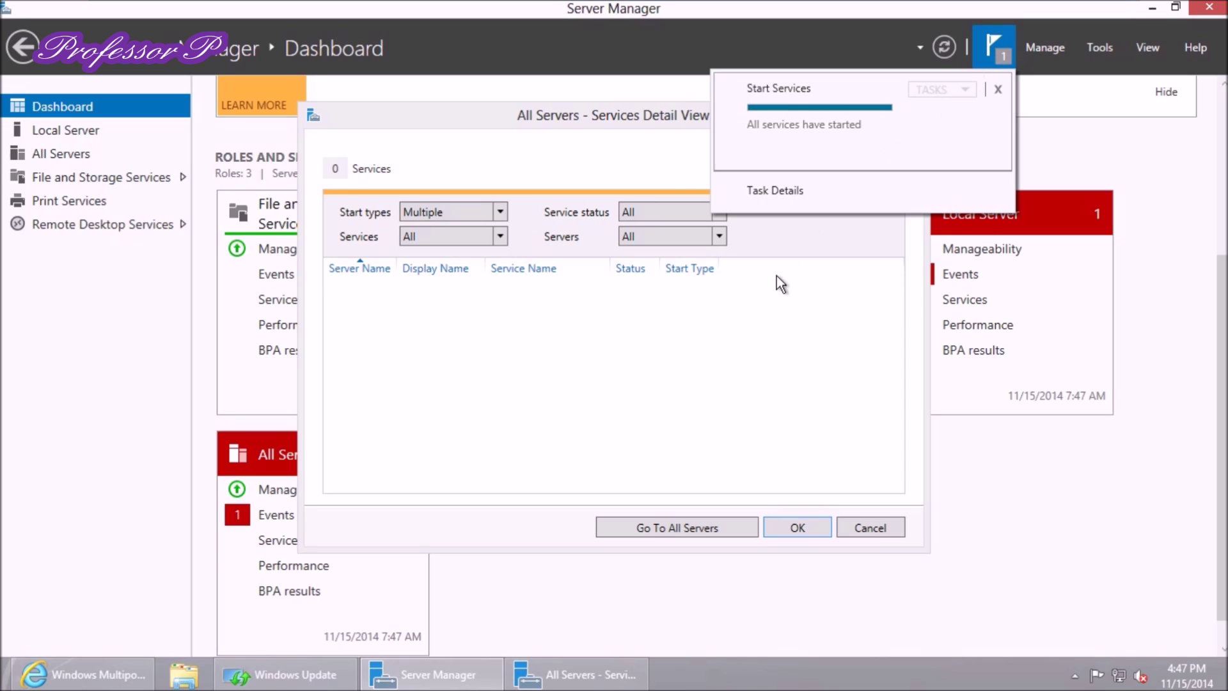
{"action": "left_click", "coordinate": [805, 533]}
{"action": "left_click", "coordinate": [808, 531]}
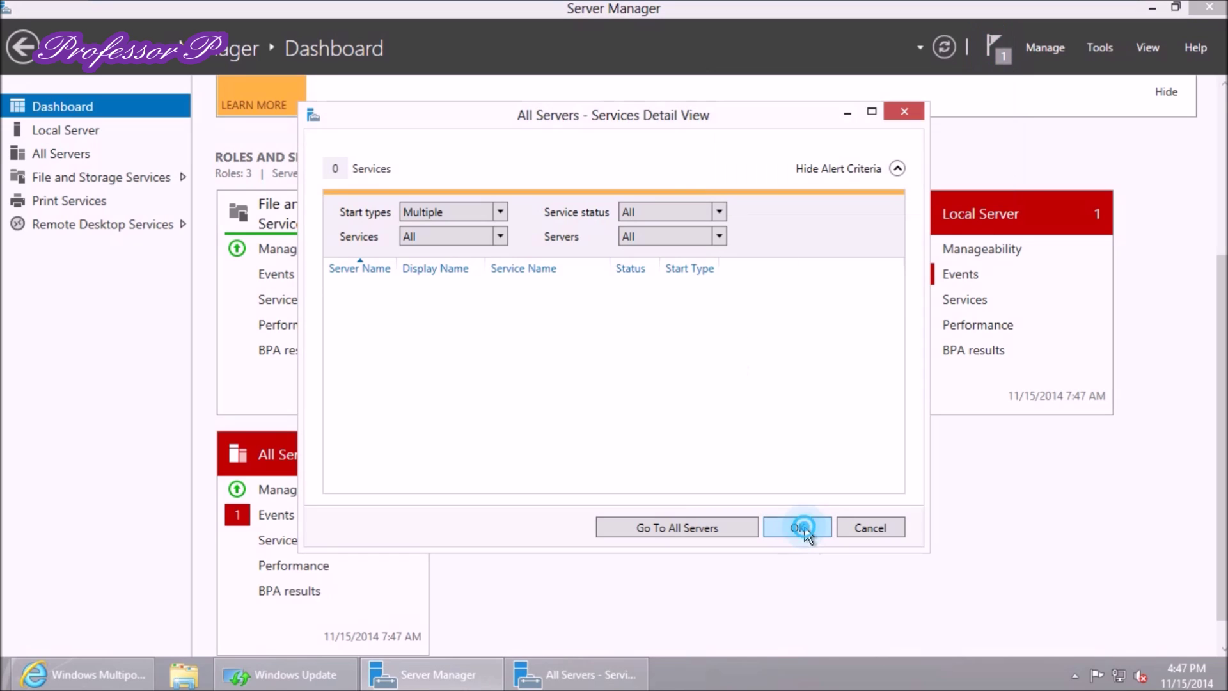
{"action": "left_click", "coordinate": [947, 49]}
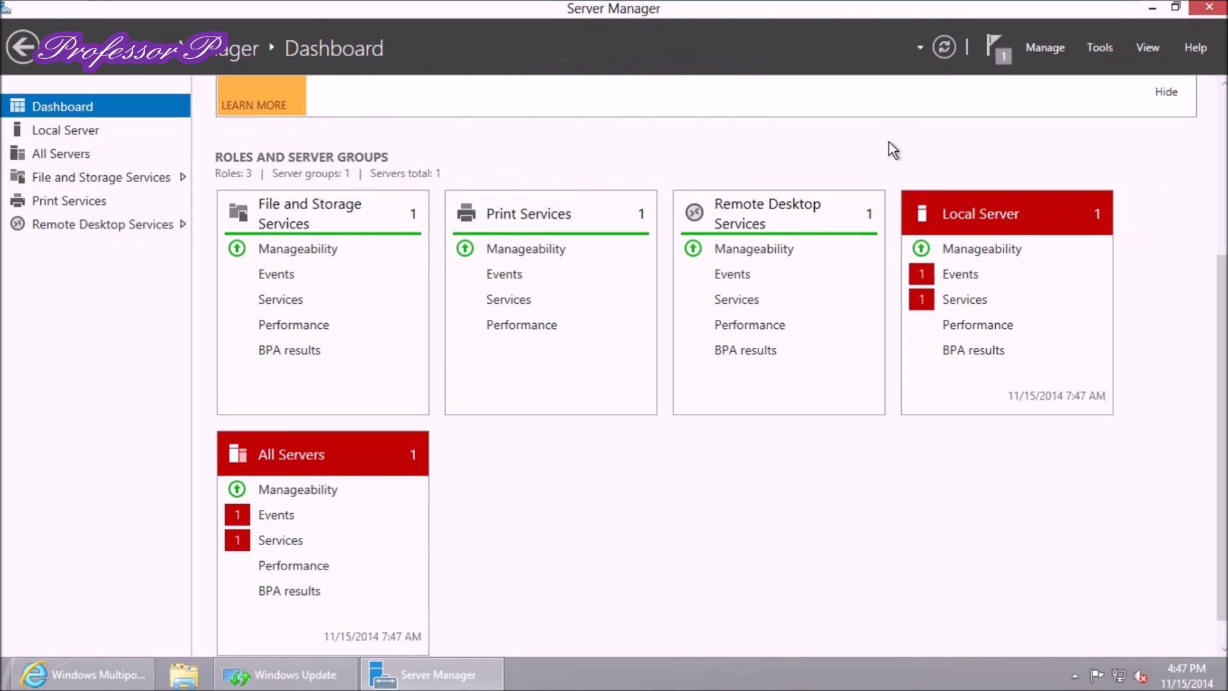
{"action": "left_click", "coordinate": [929, 301]}
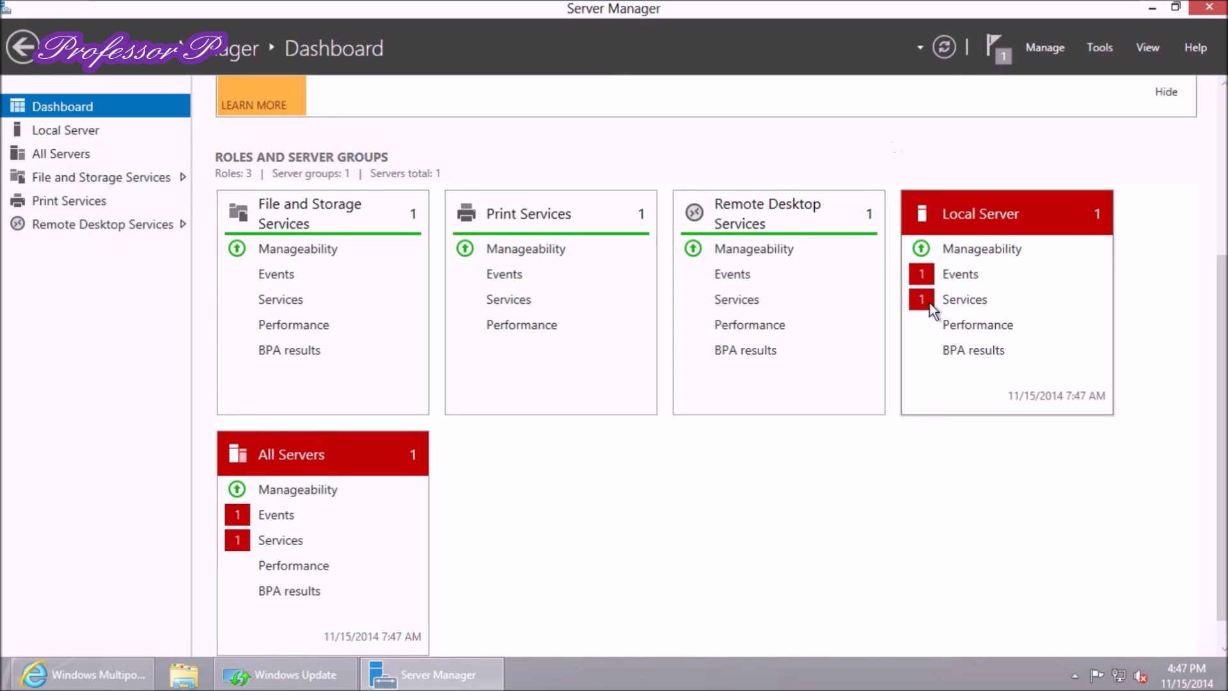
Start Service KMSELDI from the Local Server services alert and close the alert view
{"action": "left_click", "coordinate": [938, 298]}
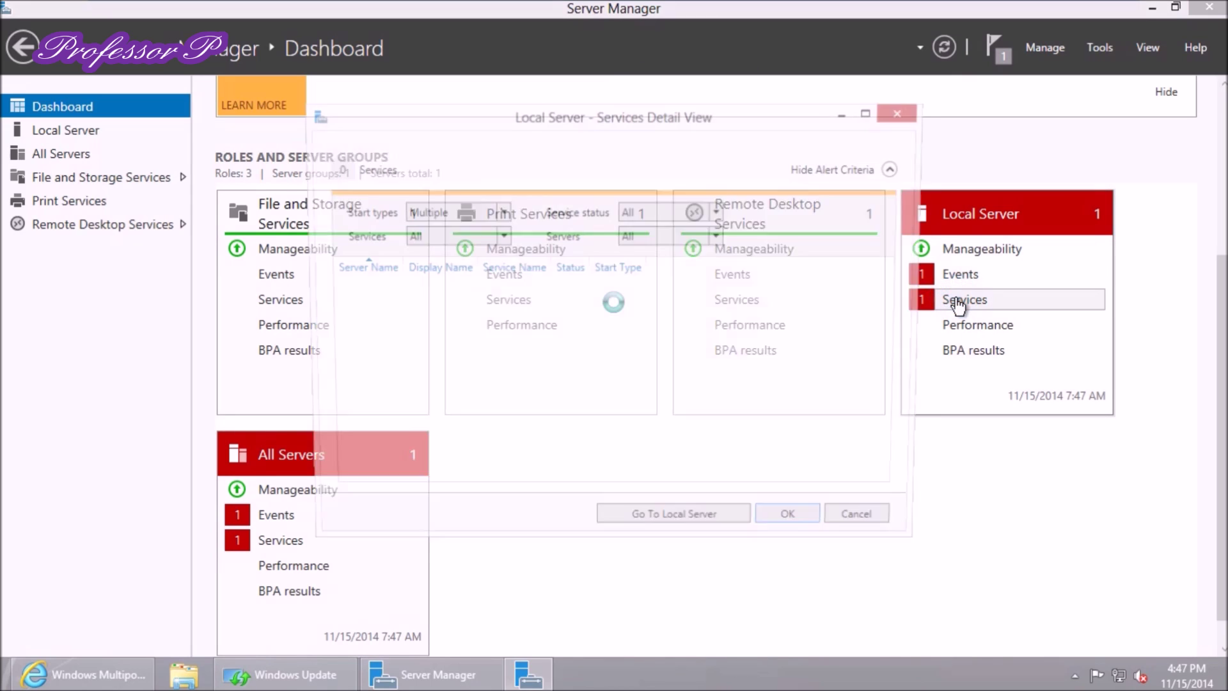
{"action": "left_click", "coordinate": [634, 304]}
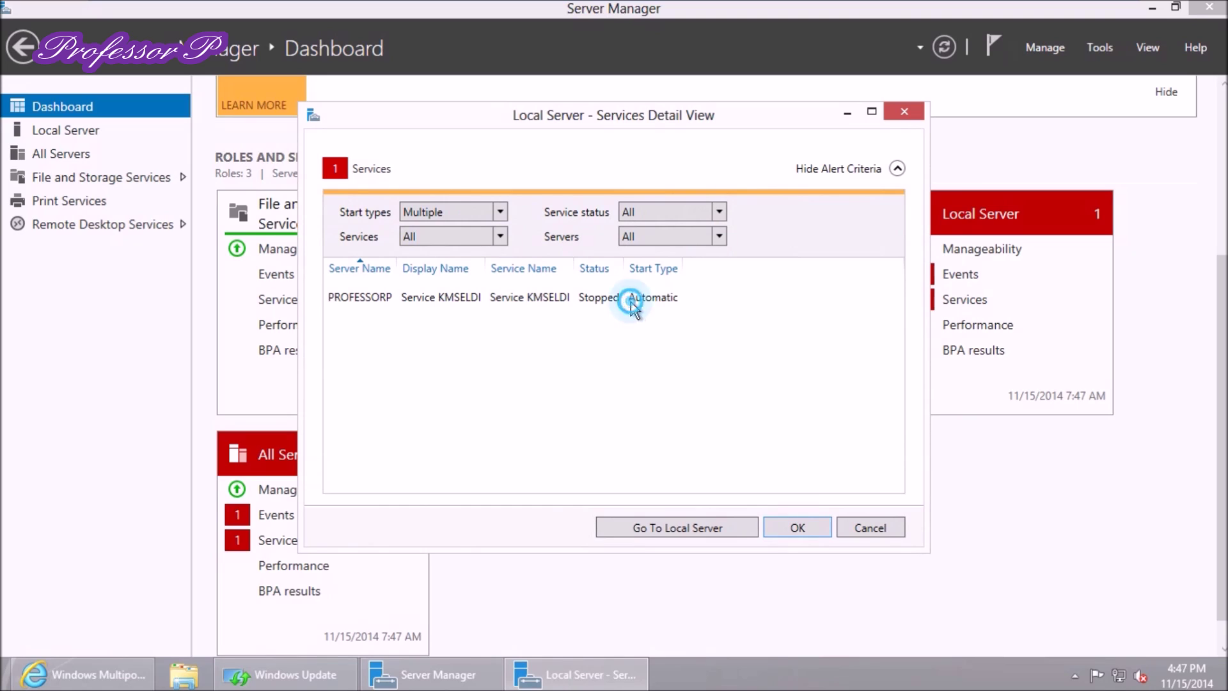
{"action": "right_click", "coordinate": [636, 297]}
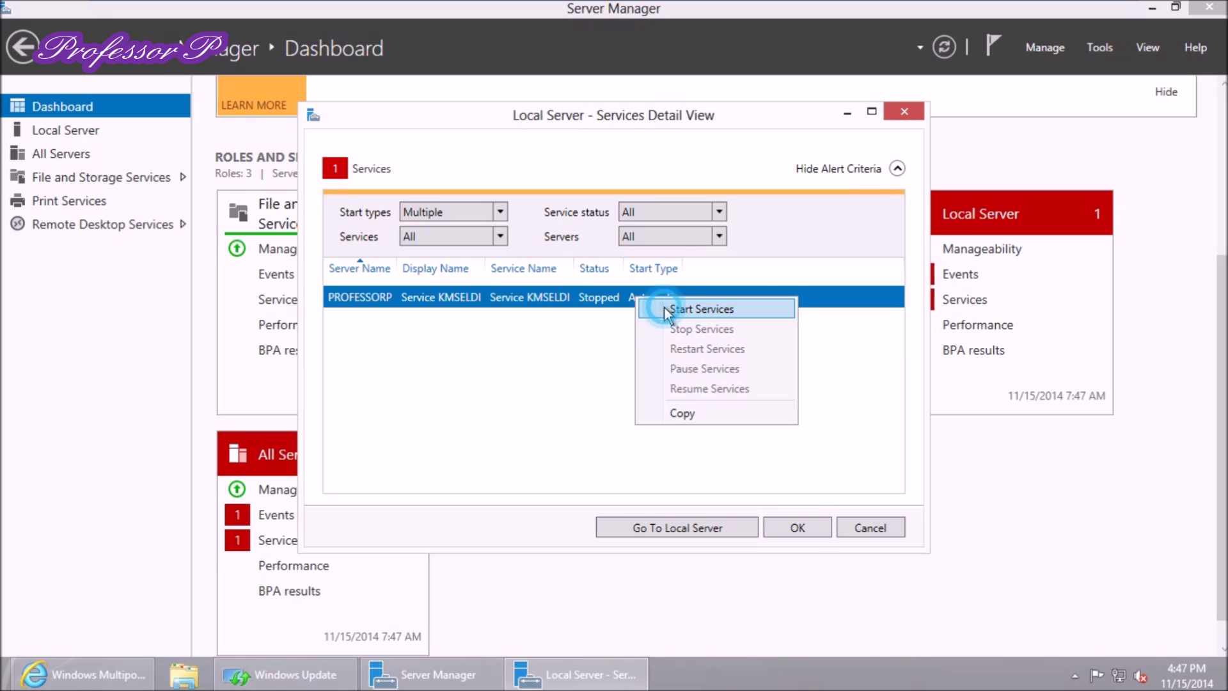
{"action": "left_click", "coordinate": [665, 308]}
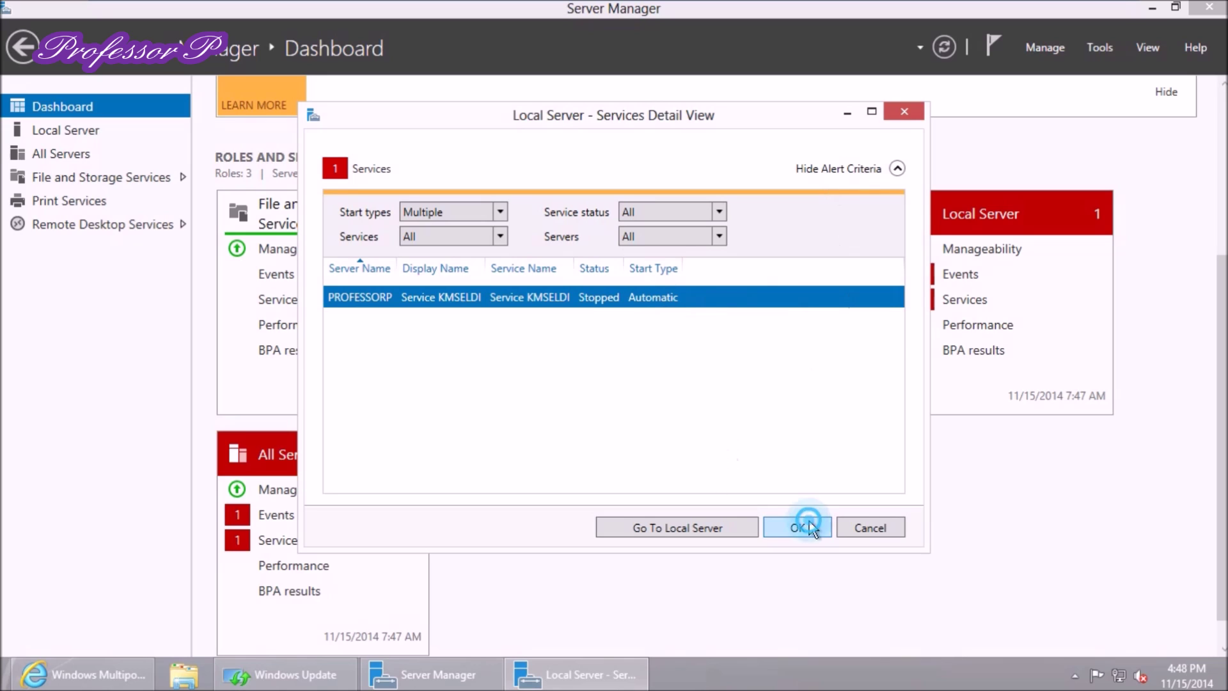
{"action": "left_click", "coordinate": [809, 527]}
{"action": "left_click", "coordinate": [958, 275]}
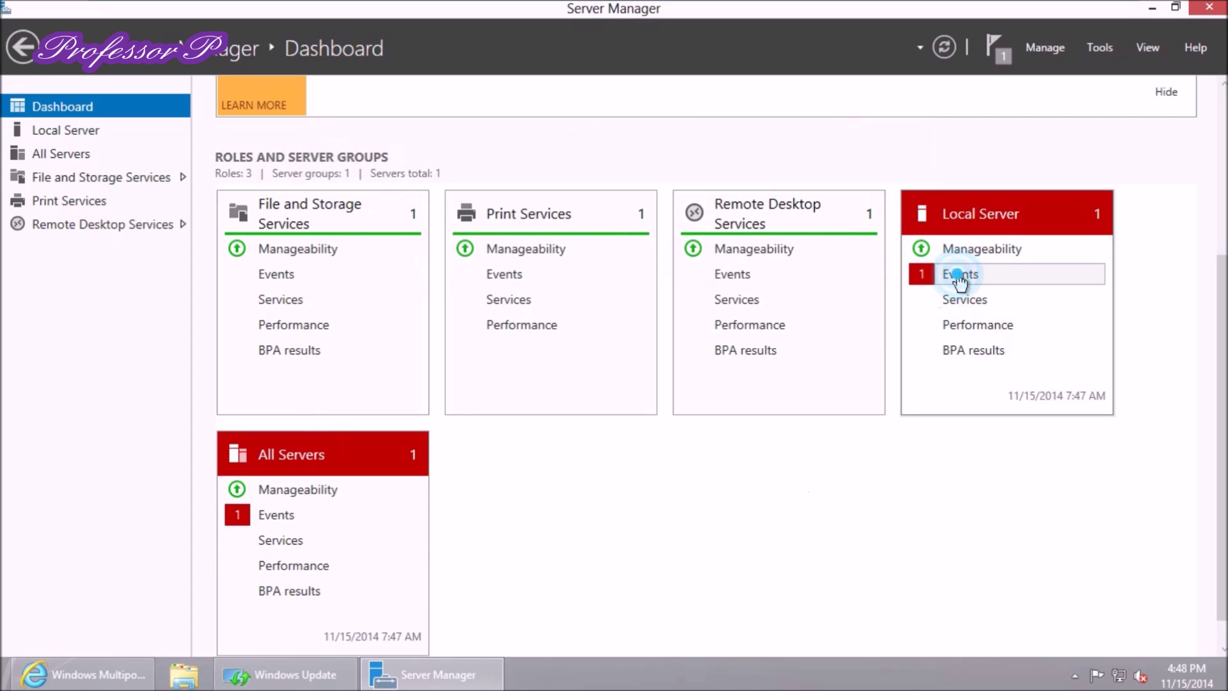
Hide the critical Kernel-Power event alert in the Local Server events view
{"action": "left_click", "coordinate": [623, 349]}
{"action": "right_click", "coordinate": [624, 346]}
{"action": "left_click", "coordinate": [597, 350]}
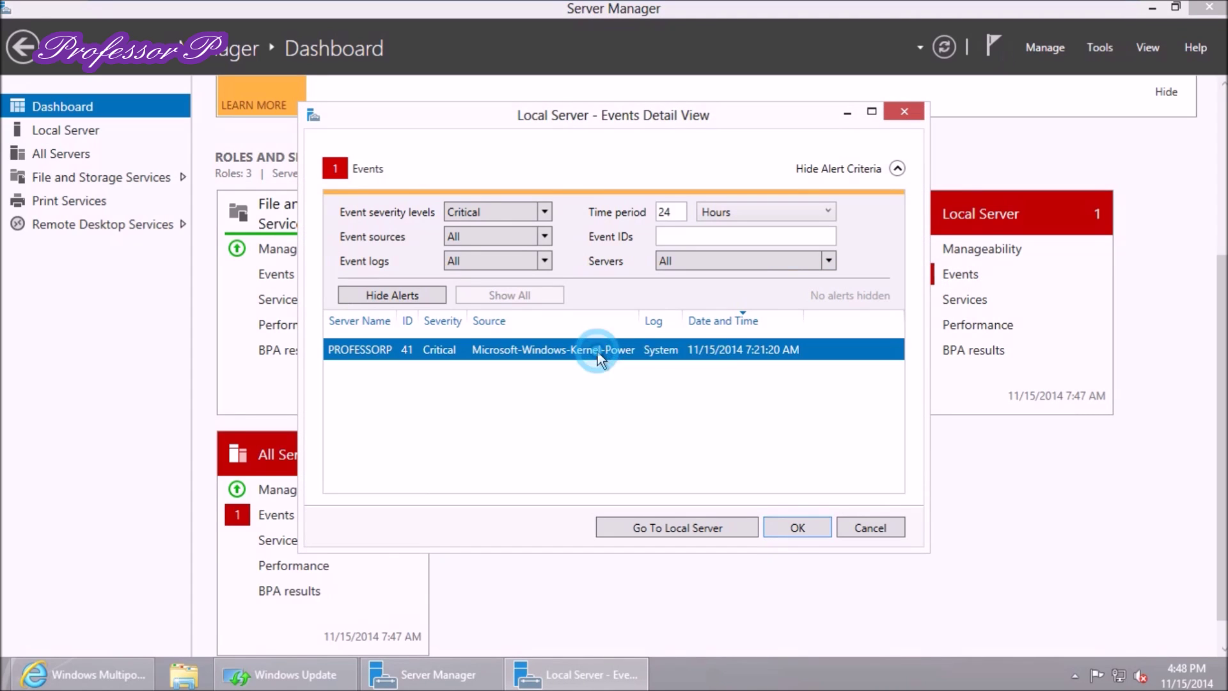
{"action": "left_click", "coordinate": [408, 294]}
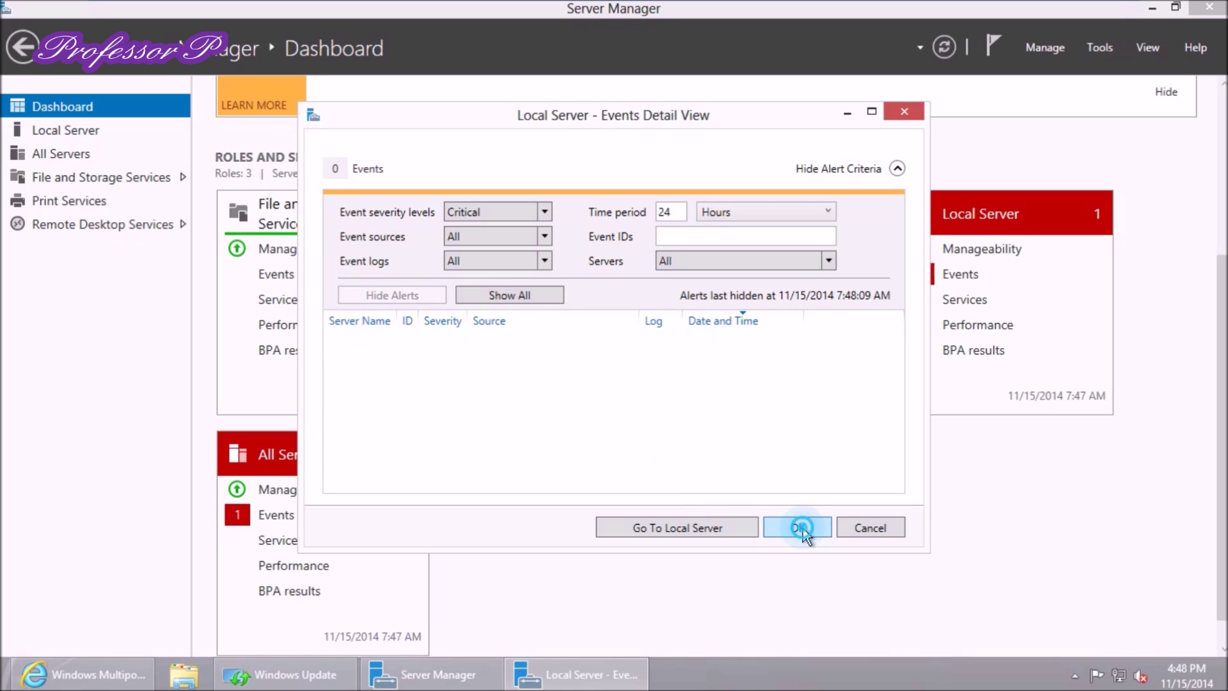
{"action": "left_click", "coordinate": [801, 528]}
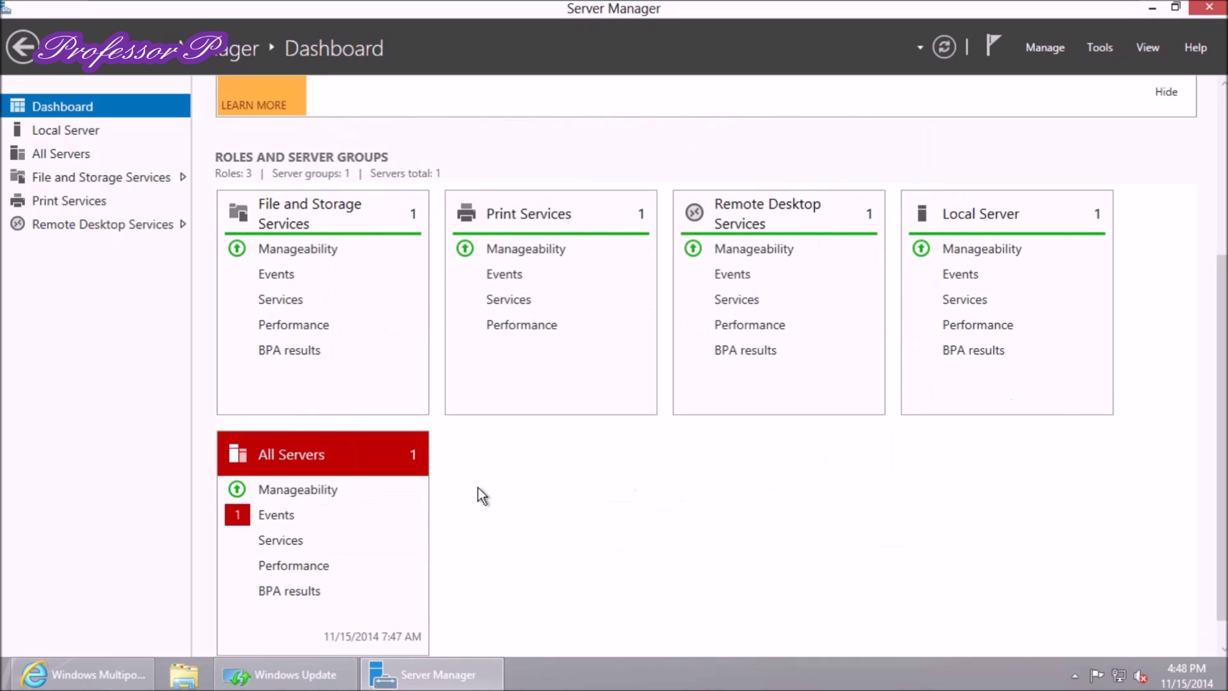
Hide the critical event alert for All Servers and confirm with OK
{"action": "left_click", "coordinate": [305, 512]}
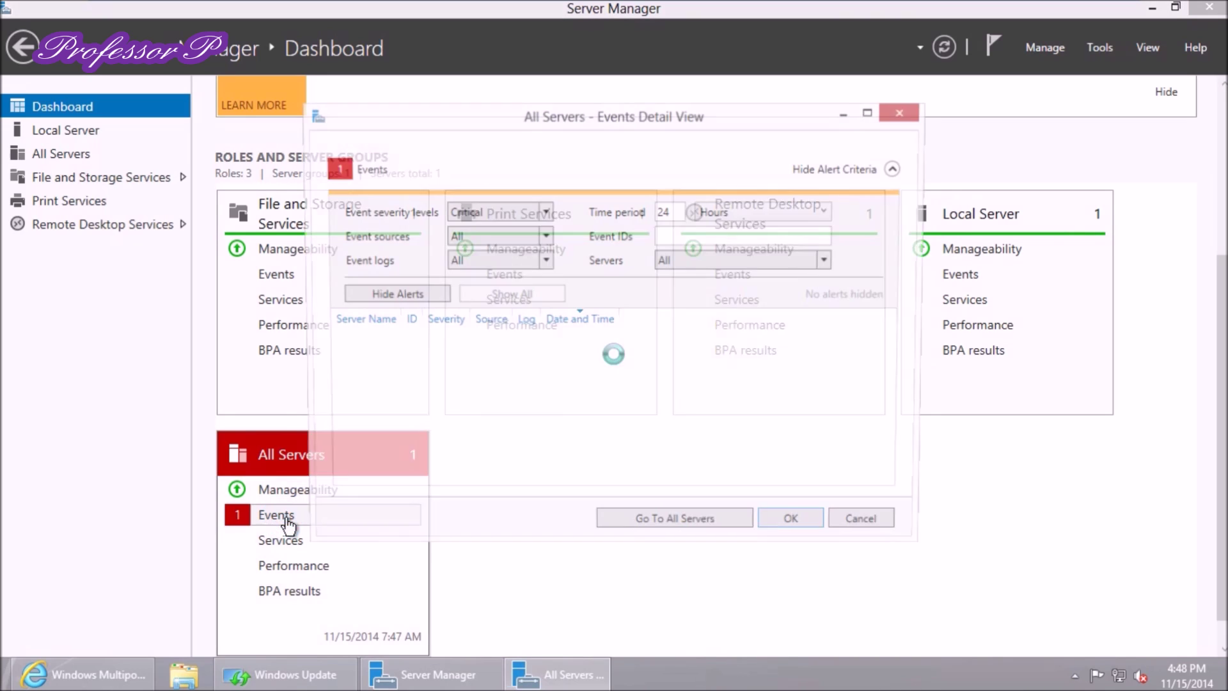
{"action": "left_click", "coordinate": [433, 299]}
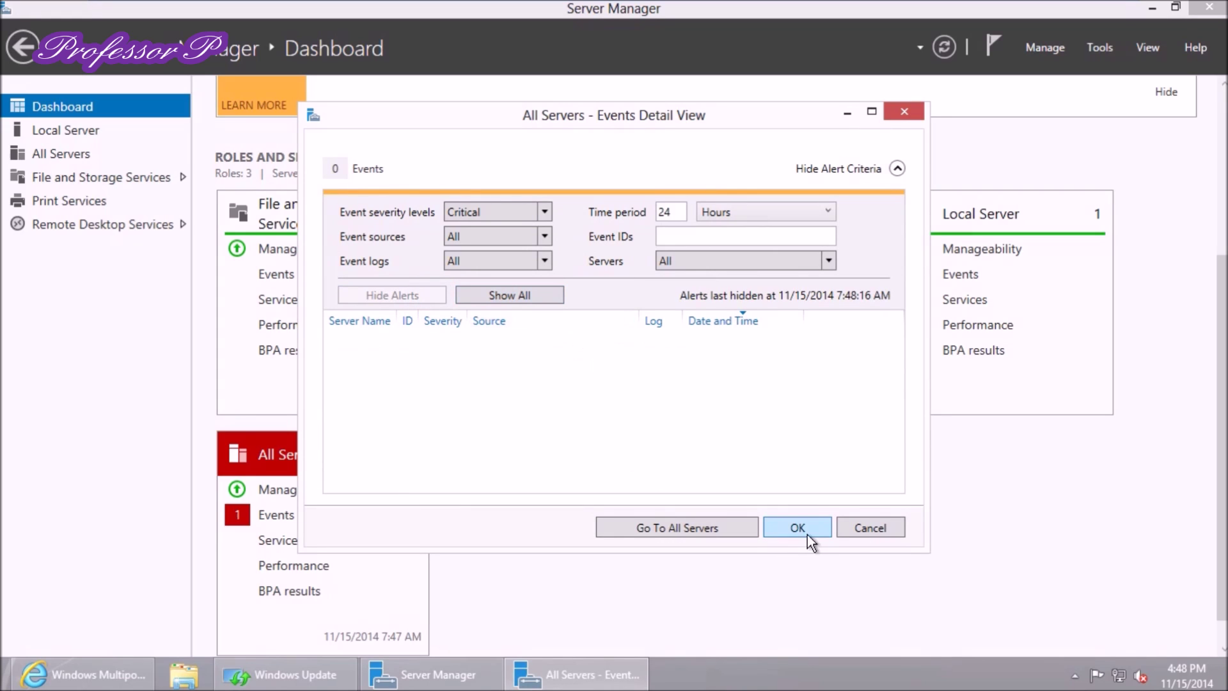
{"action": "left_click", "coordinate": [807, 535]}
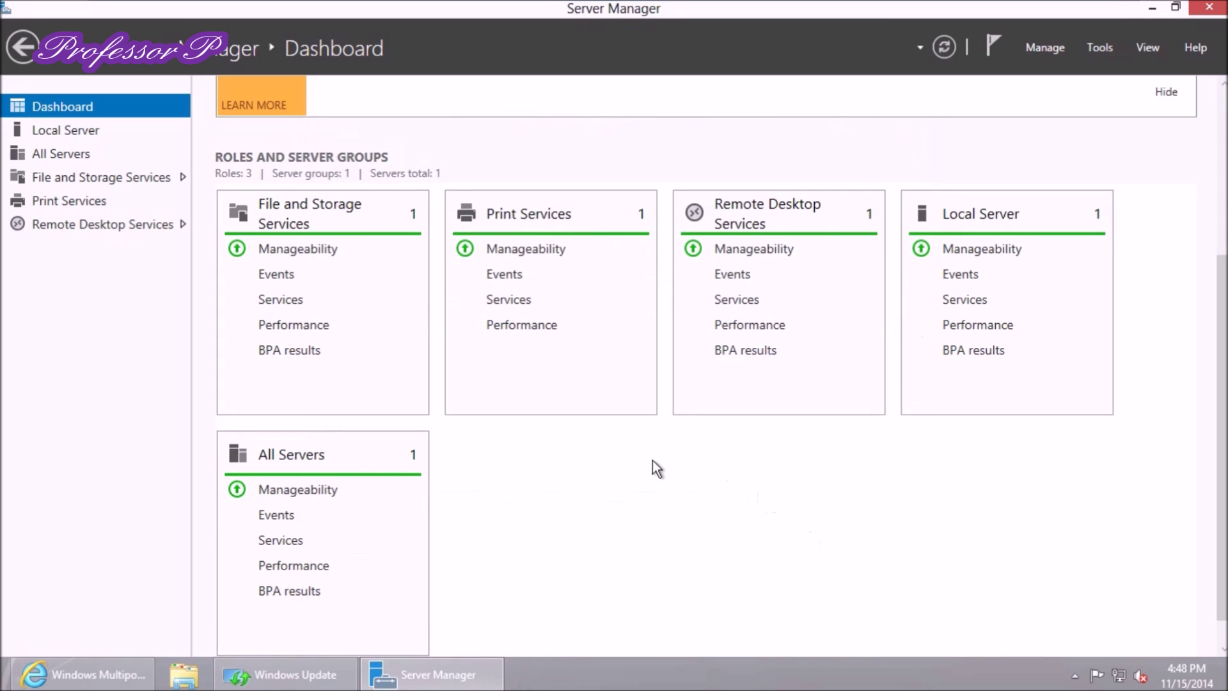
{"action": "scroll", "coordinate": [646, 445], "scroll_direction": "up", "scroll_amount": 3}
Refresh the Dashboard and inspect the stopped KMSELDI service in the Local Server alert without changing it
{"action": "left_click", "coordinate": [939, 55]}
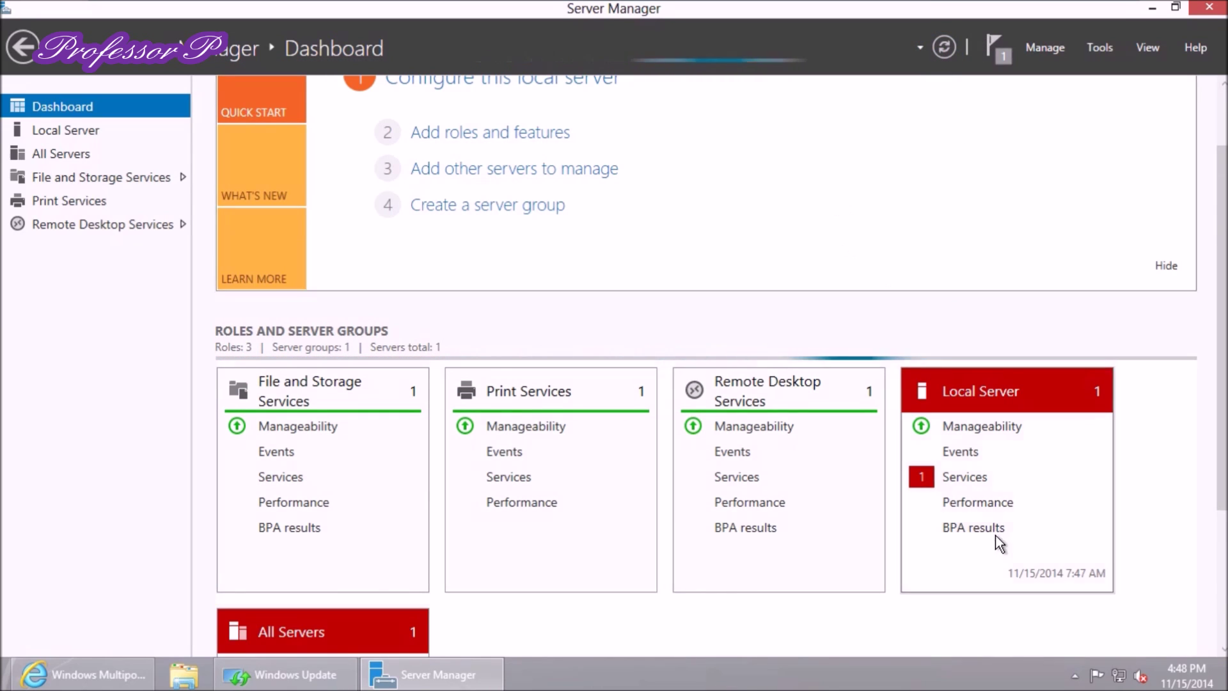
{"action": "left_click", "coordinate": [965, 479]}
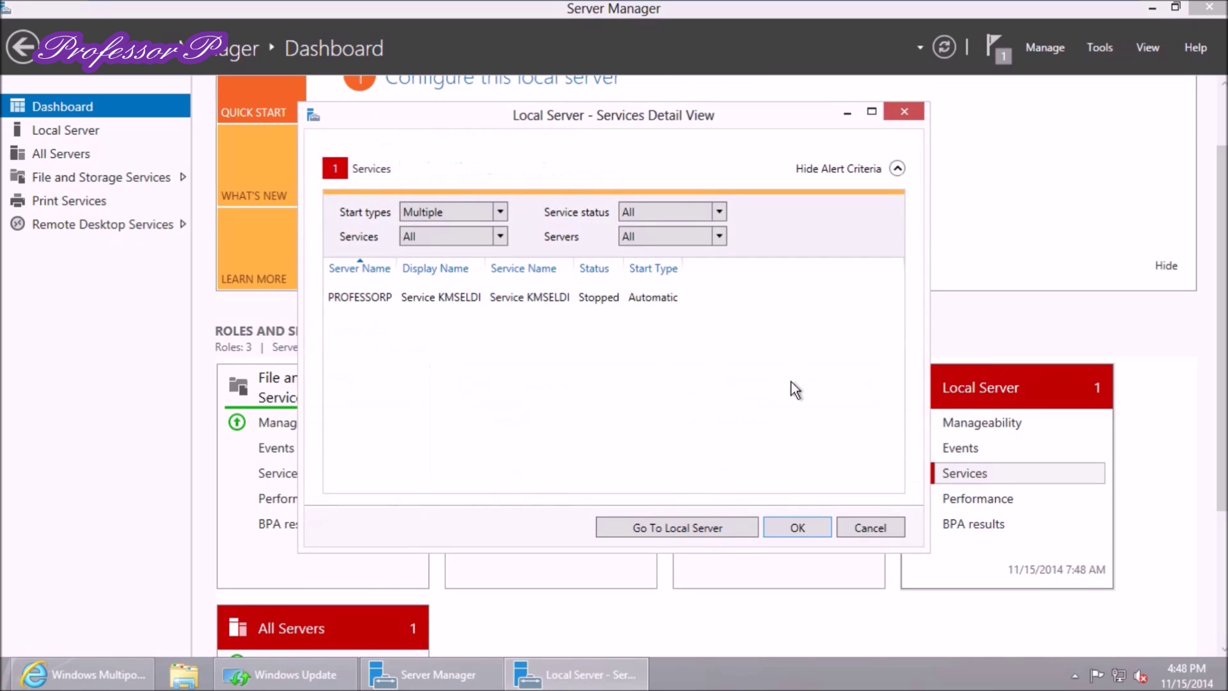
{"action": "left_click", "coordinate": [468, 302]}
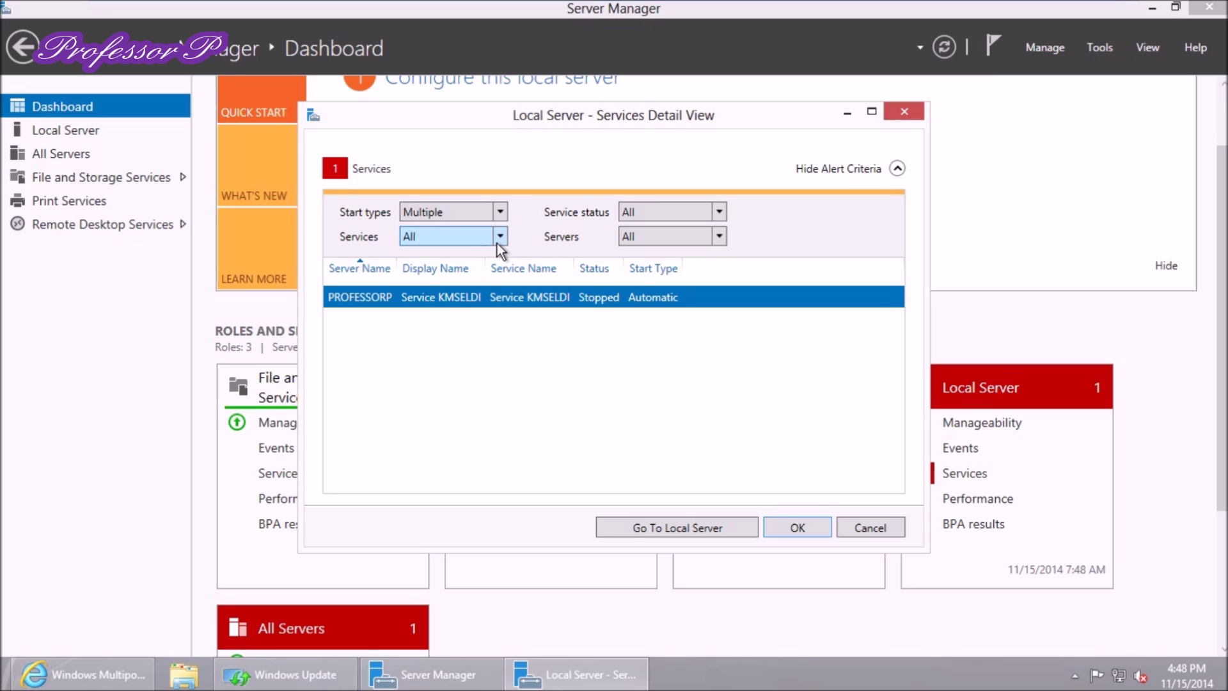
{"action": "left_click", "coordinate": [638, 216]}
{"action": "left_click", "coordinate": [634, 216]}
{"action": "right_click", "coordinate": [484, 298]}
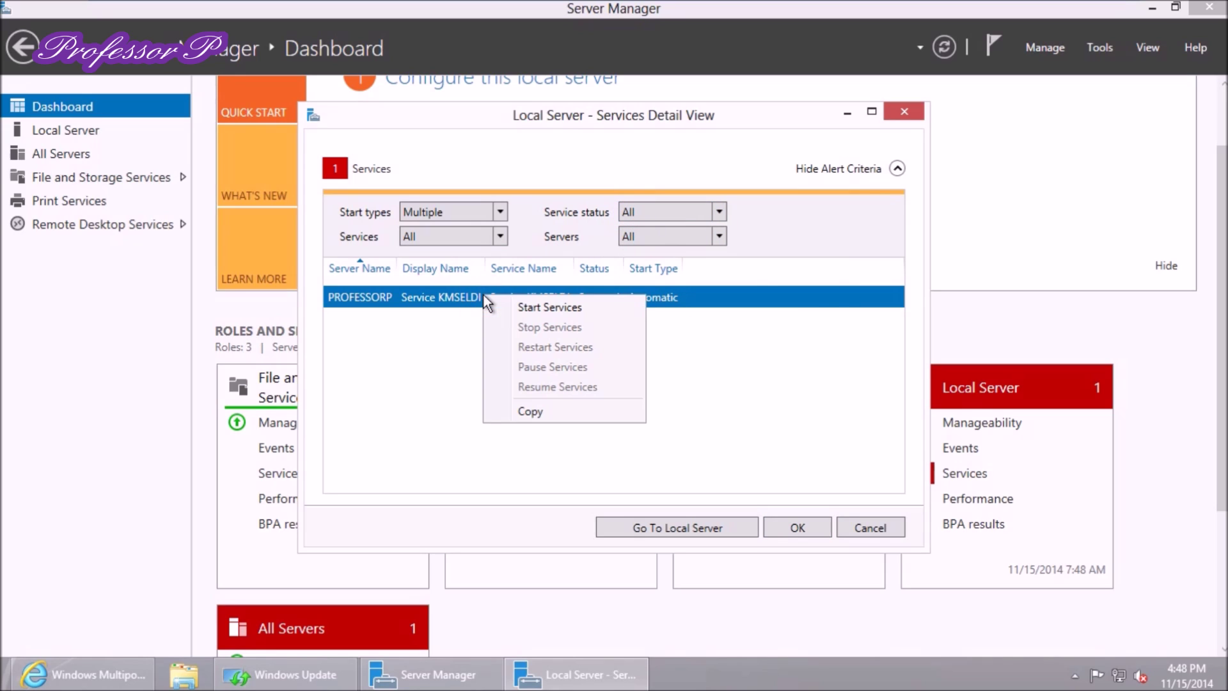
{"action": "left_click", "coordinate": [436, 335]}
{"action": "left_click", "coordinate": [784, 529]}
{"action": "scroll", "coordinate": [523, 448], "scroll_direction": "down", "scroll_amount": 3}
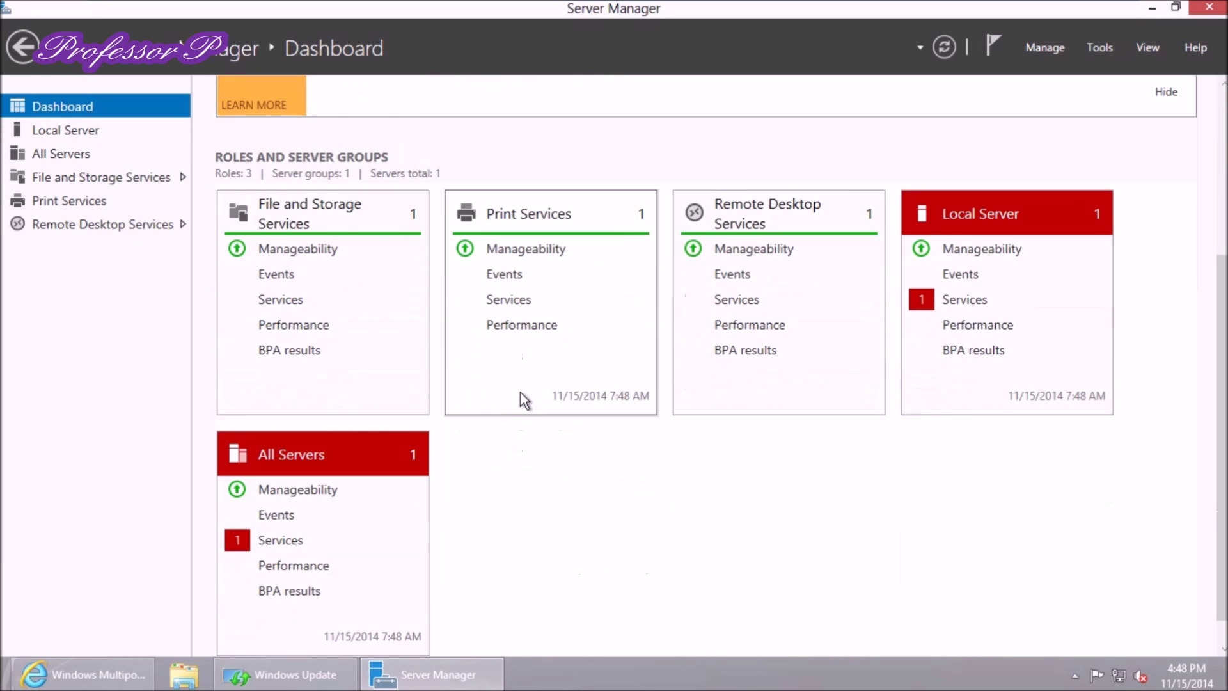
{"action": "scroll", "coordinate": [516, 397], "scroll_direction": "up", "scroll_amount": 3}
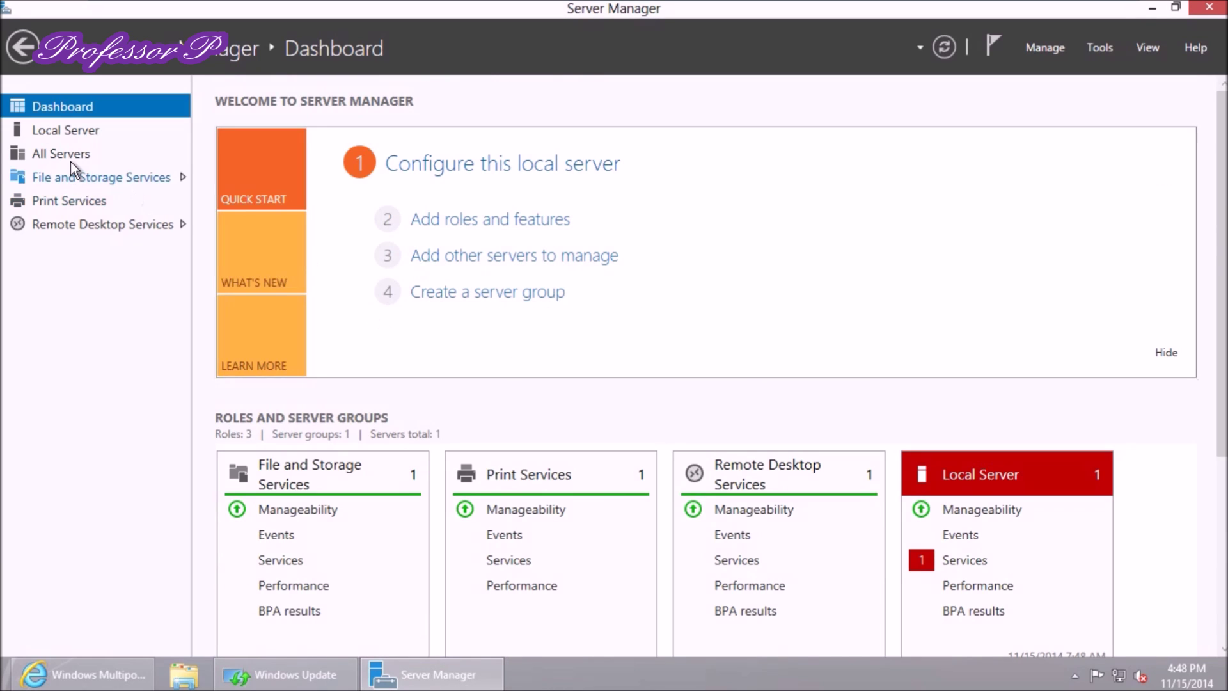
Start performance counters on PROFESSORP from the File and Storage Services Servers page
{"action": "left_click", "coordinate": [74, 181]}
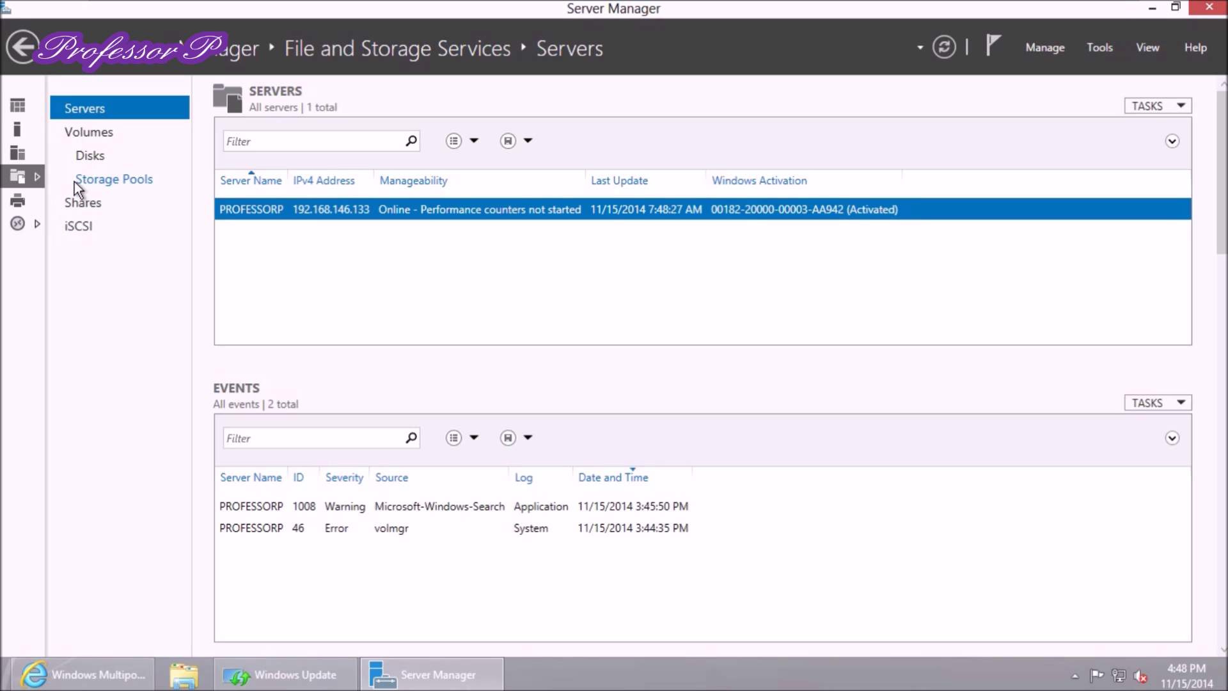
{"action": "left_click", "coordinate": [429, 213]}
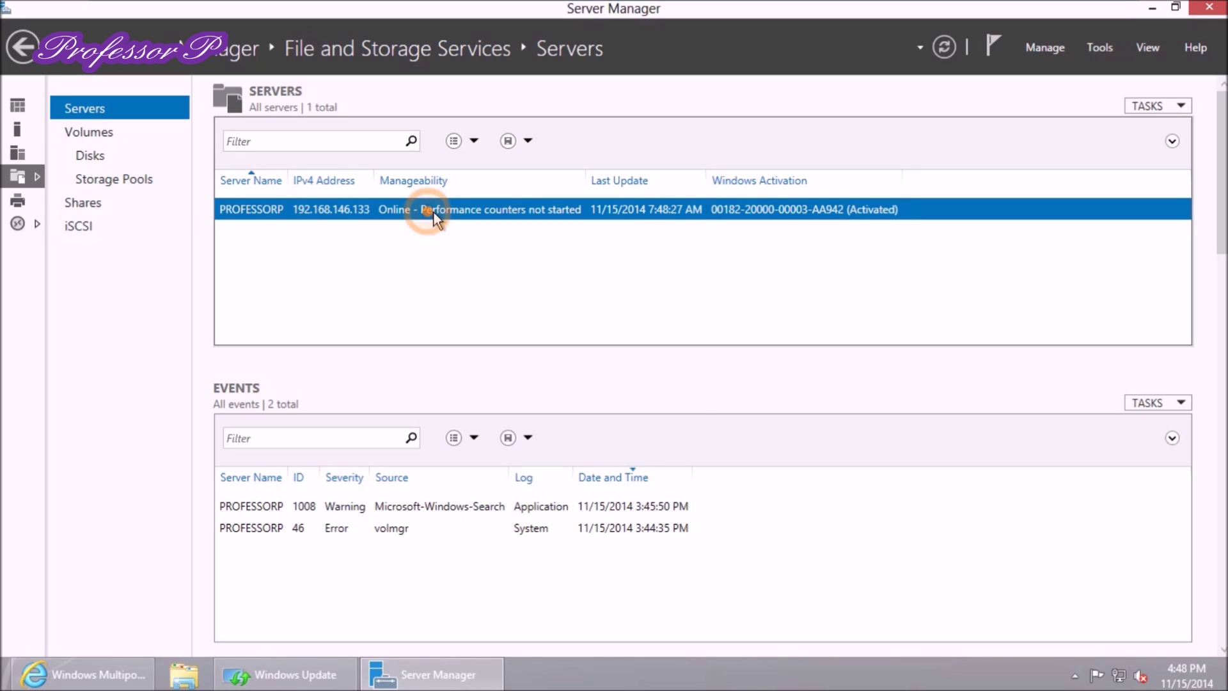
{"action": "right_click", "coordinate": [434, 212]}
{"action": "left_click", "coordinate": [389, 251]}
{"action": "right_click", "coordinate": [451, 213]}
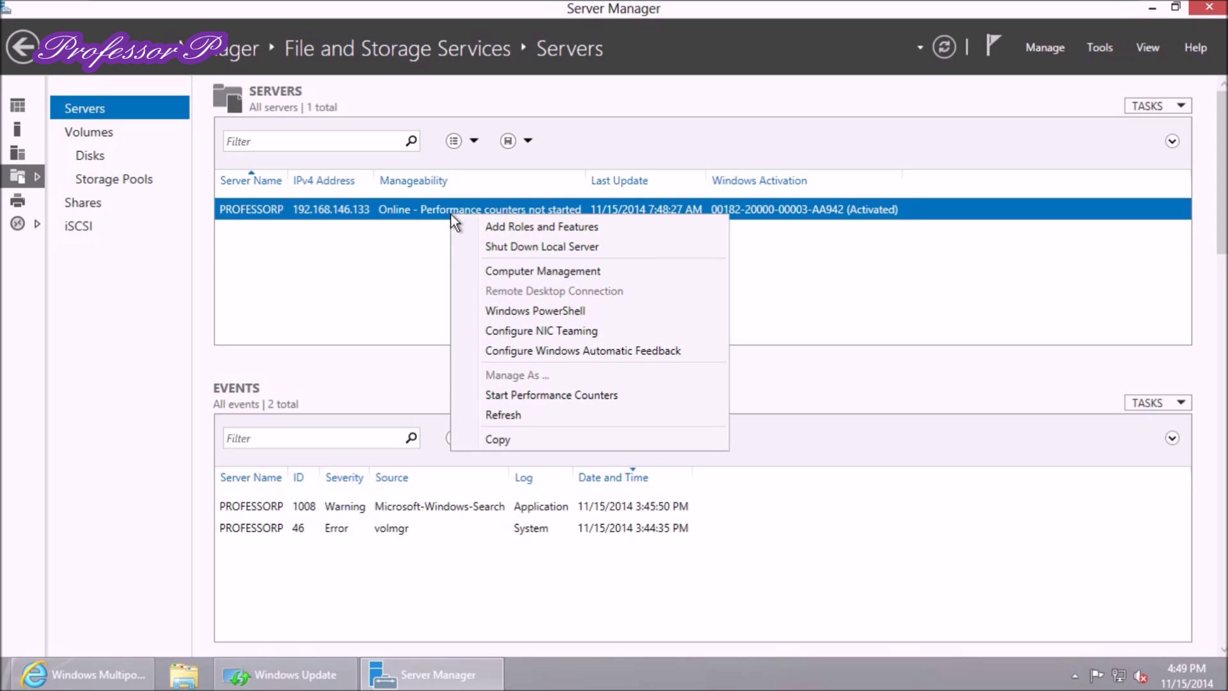
{"action": "left_click", "coordinate": [535, 395]}
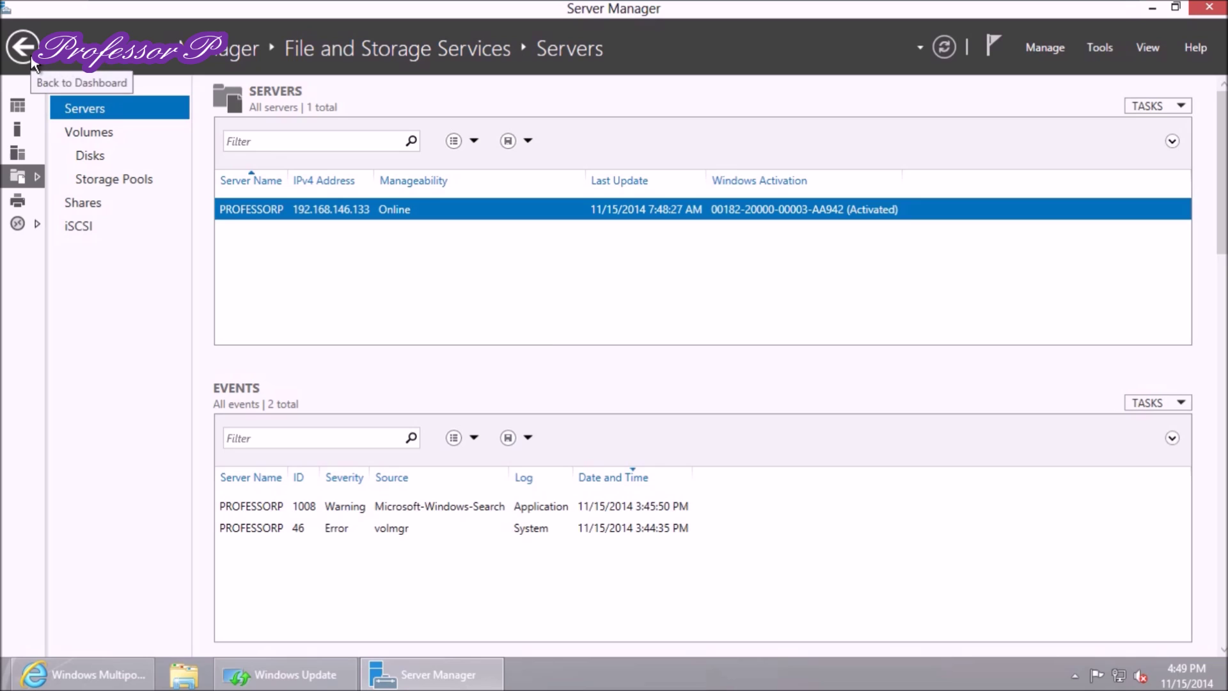
Browse the Volumes, Storage Pools, iSCSI and Shares pages, then switch to All Servers
{"action": "left_click", "coordinate": [91, 136]}
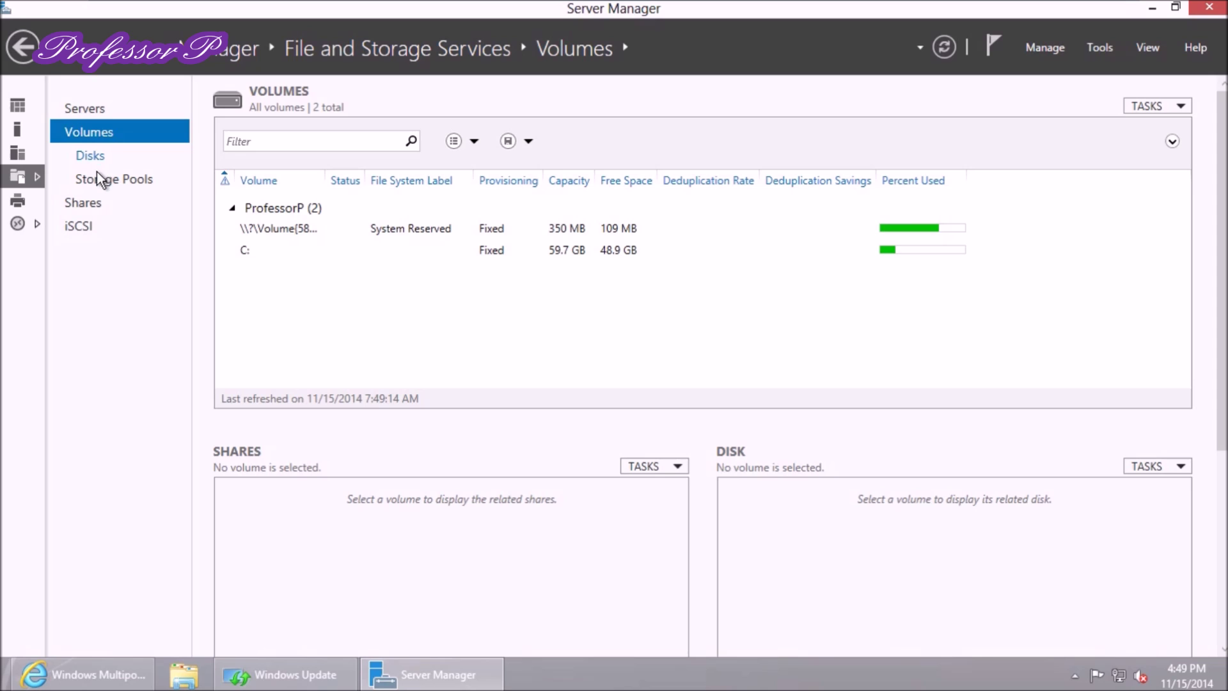
{"action": "left_click", "coordinate": [100, 185]}
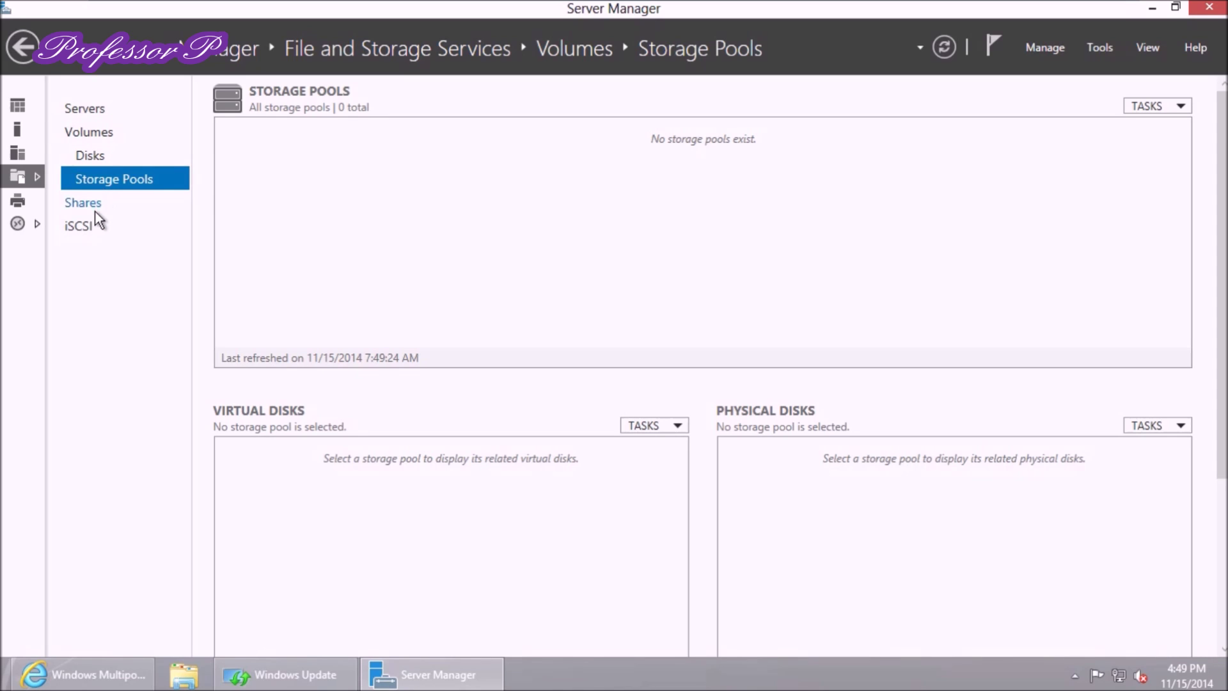
{"action": "left_click", "coordinate": [86, 229]}
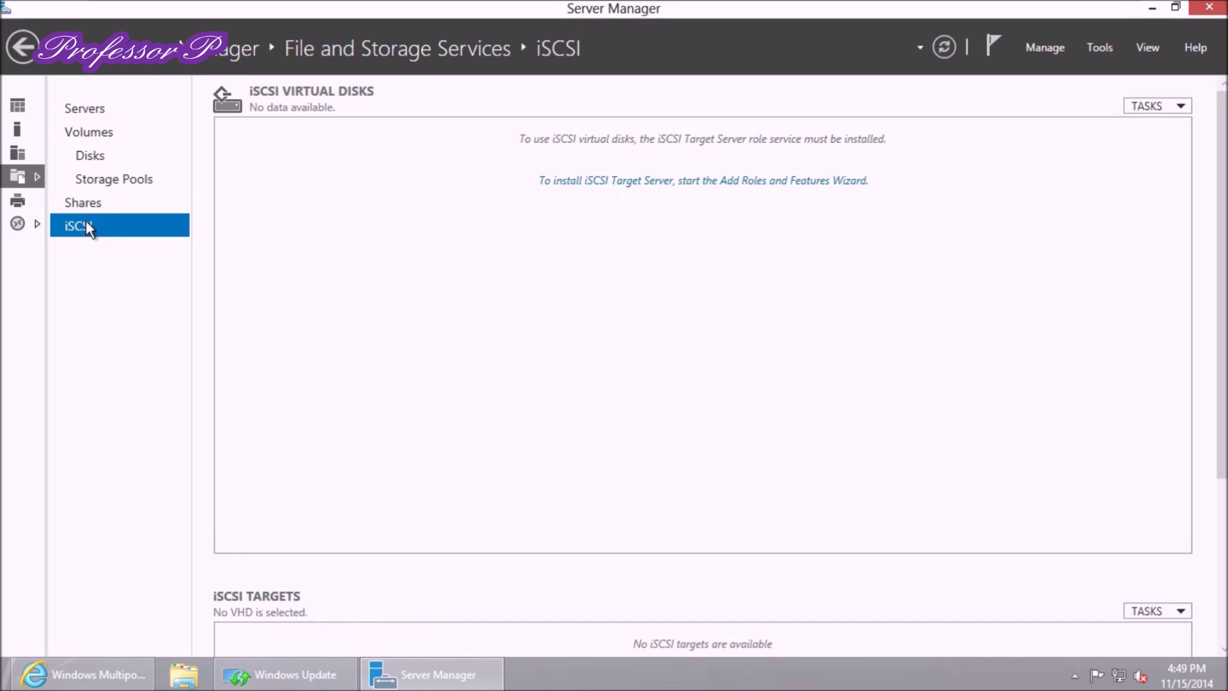
{"action": "left_click", "coordinate": [83, 200]}
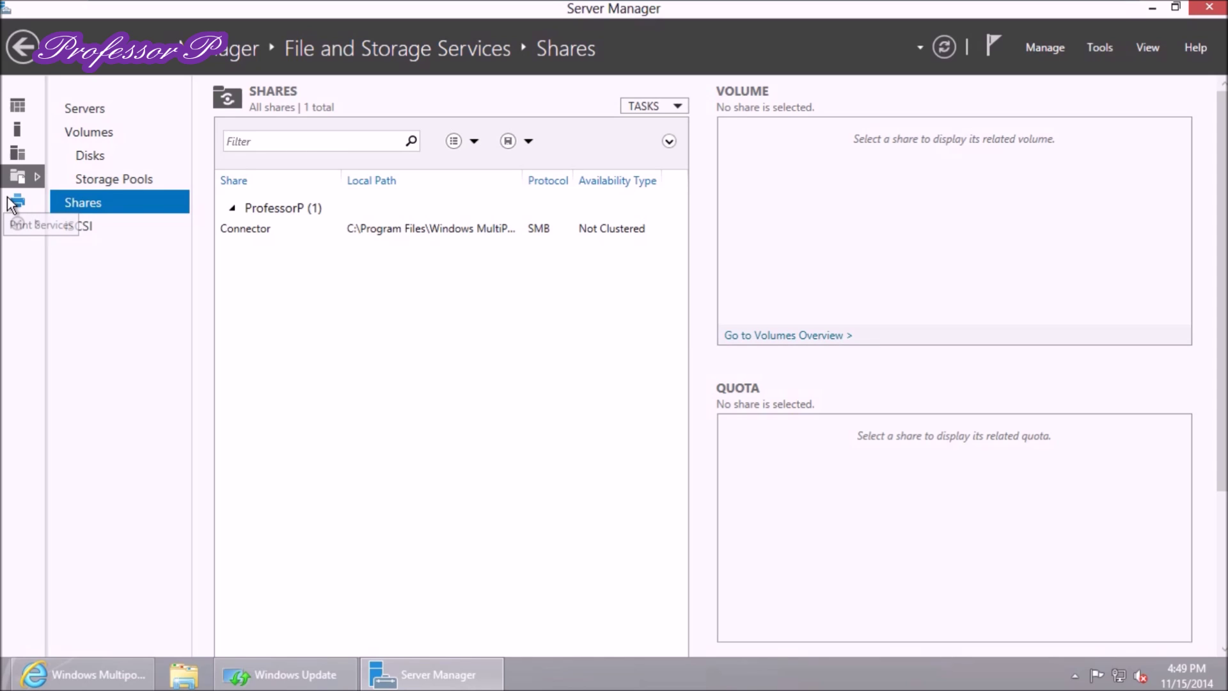
{"action": "left_click", "coordinate": [18, 152]}
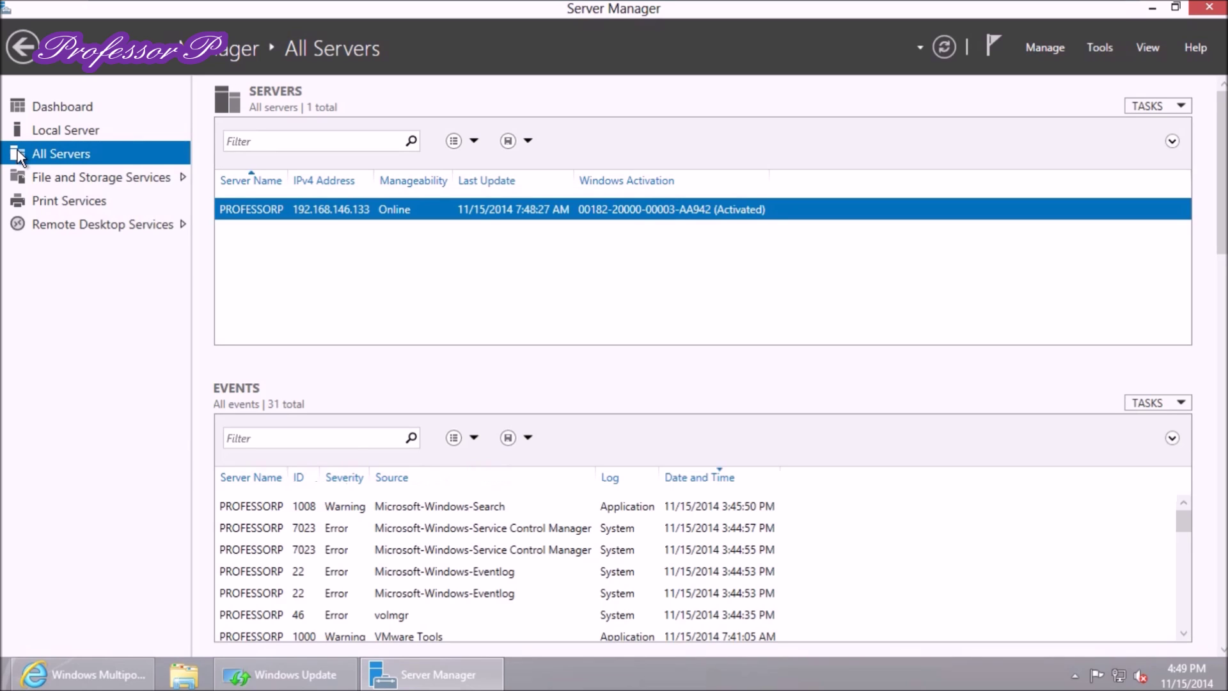
Open the Local Server properties from the Dashboard, then close Server Manager
{"action": "left_click", "coordinate": [35, 113]}
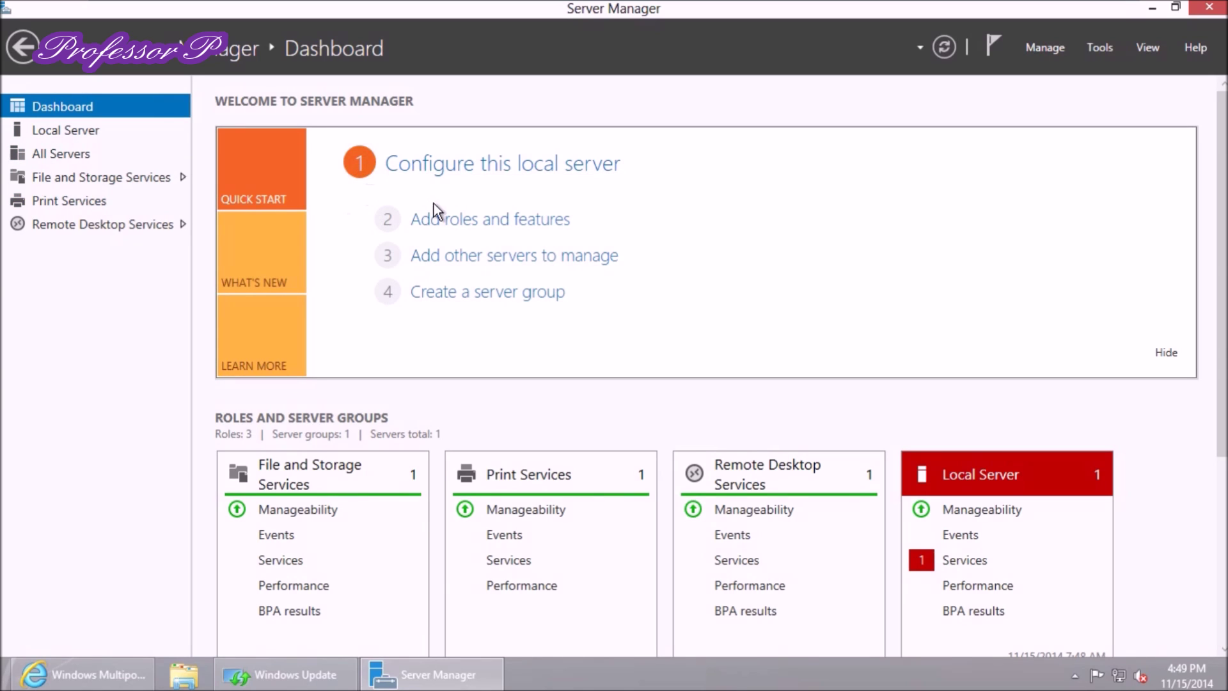
{"action": "left_click", "coordinate": [397, 160]}
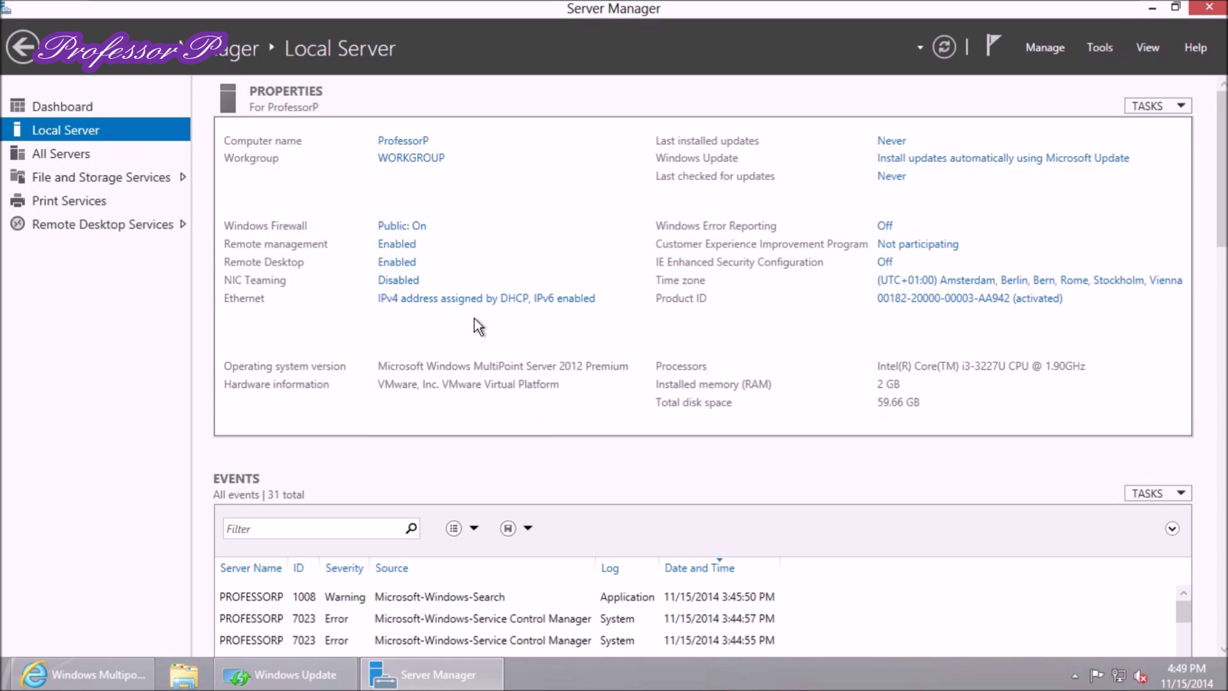
{"action": "left_click", "coordinate": [1201, 14]}
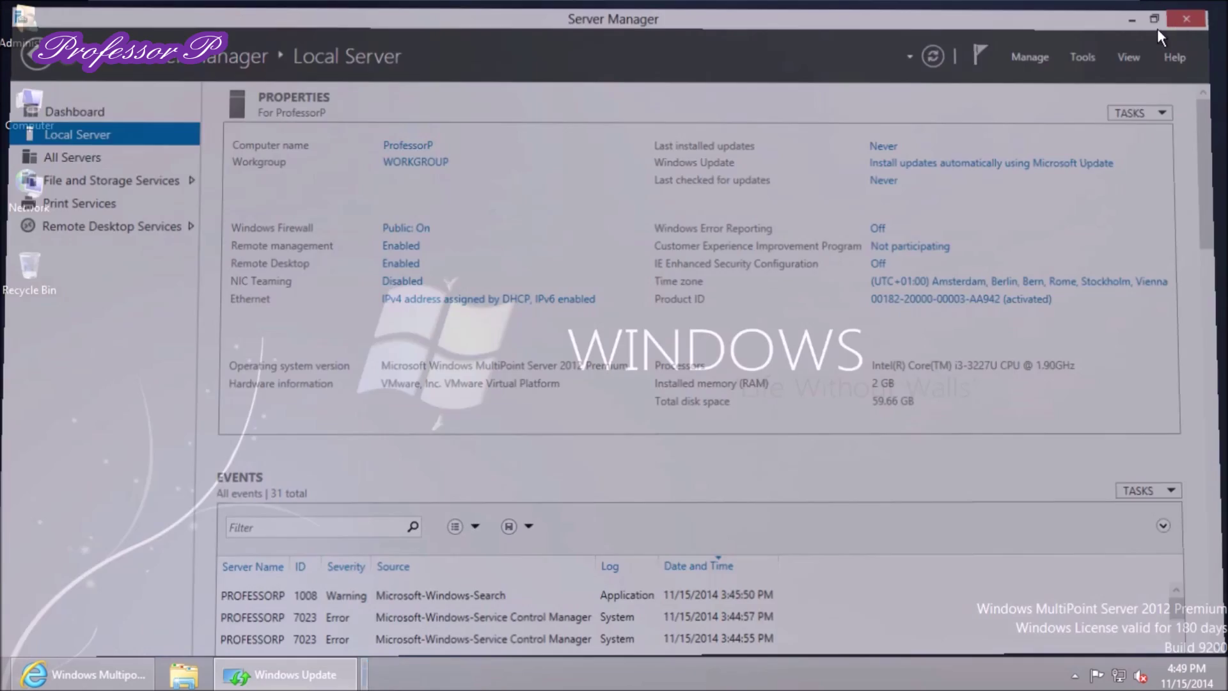
Open the Power menu from the Settings charm on the desktop's right edge
{"action": "left_click", "coordinate": [196, 410]}
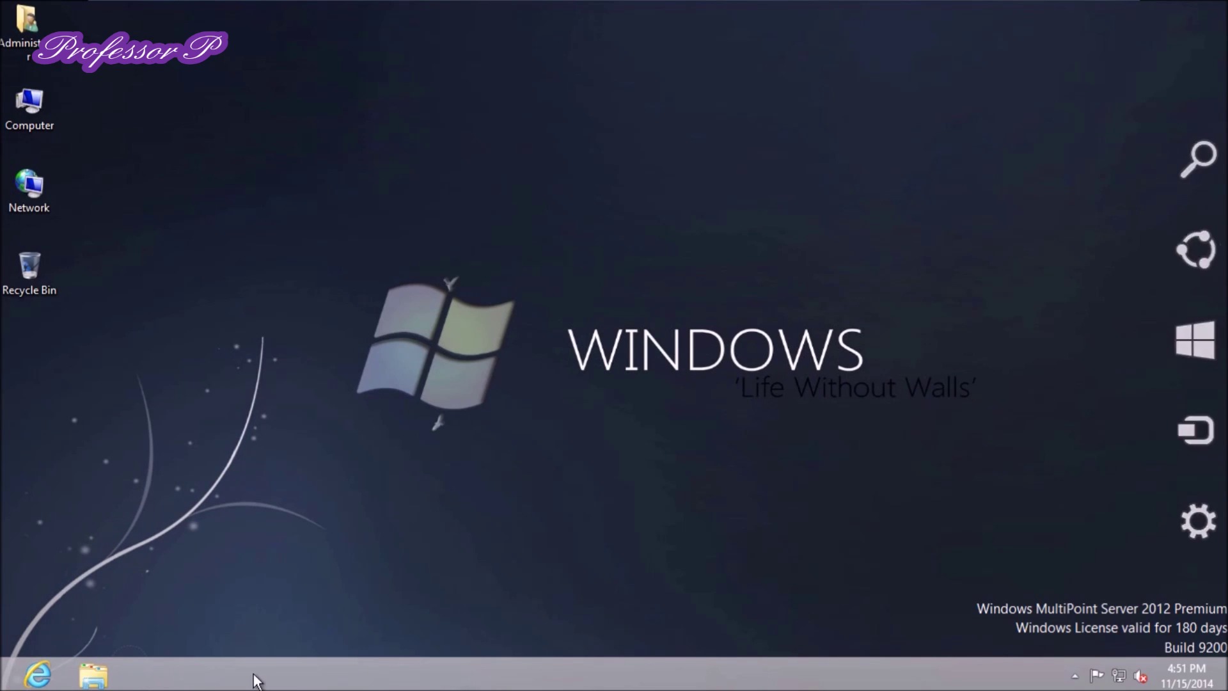
{"action": "mouse_move", "coordinate": [1, 689]}
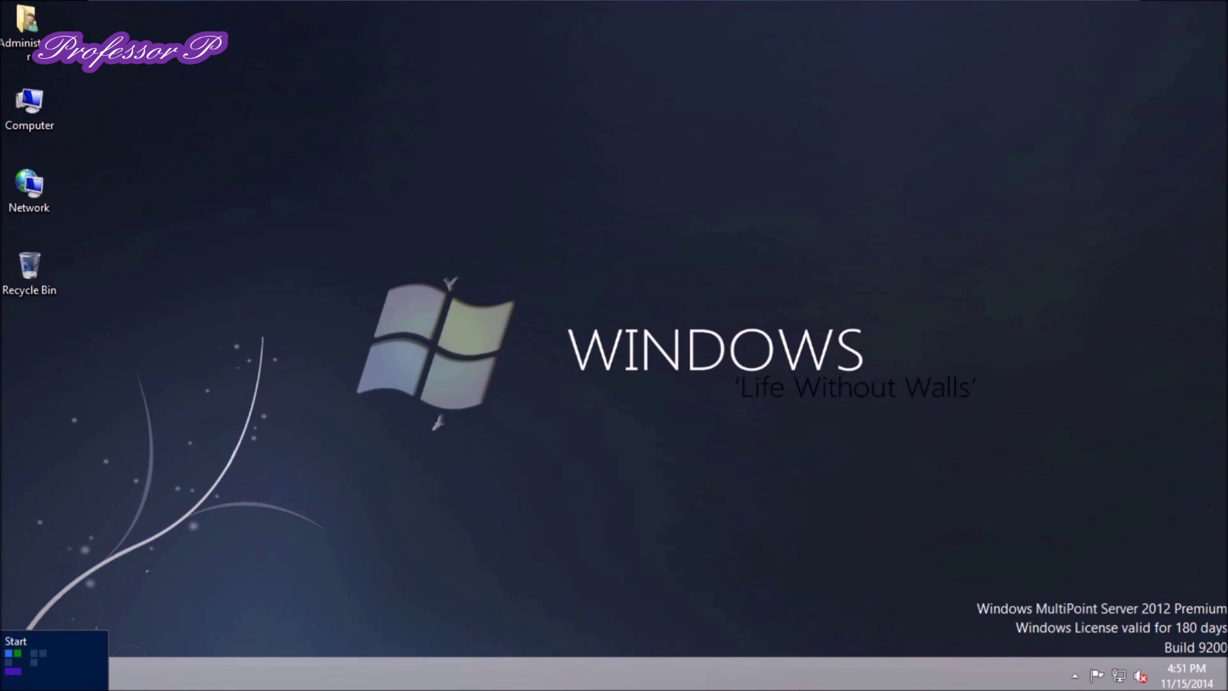
{"action": "mouse_move", "coordinate": [1226, 685]}
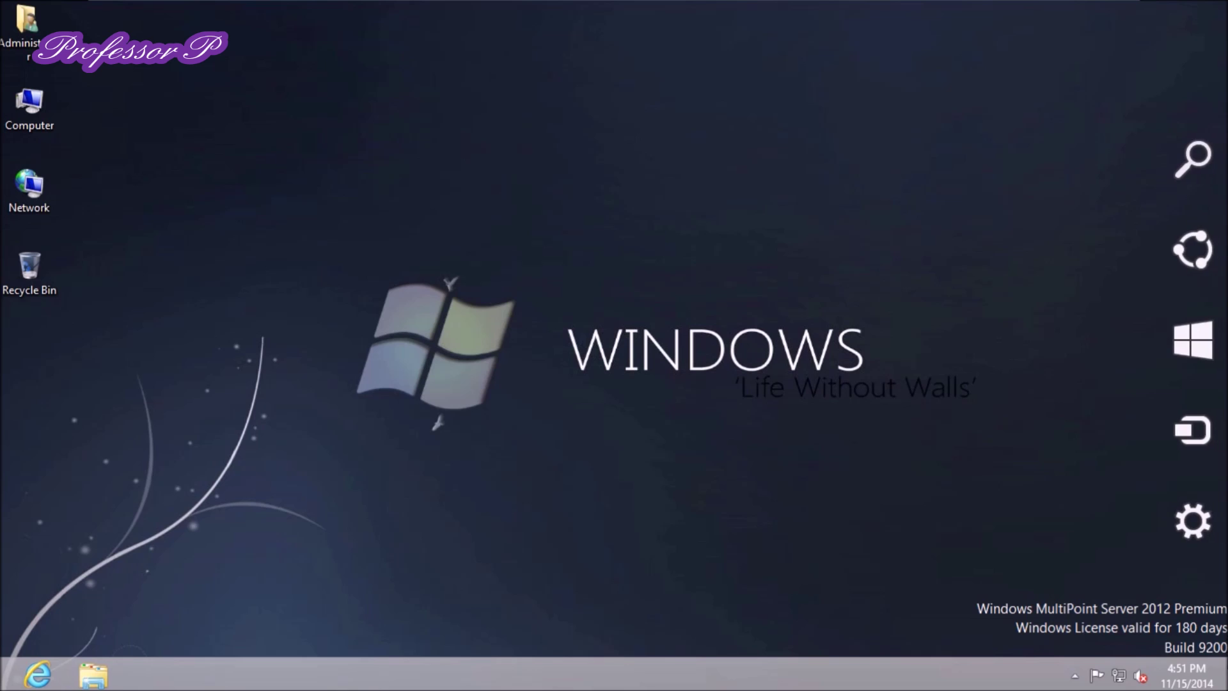
{"action": "left_click", "coordinate": [1193, 520]}
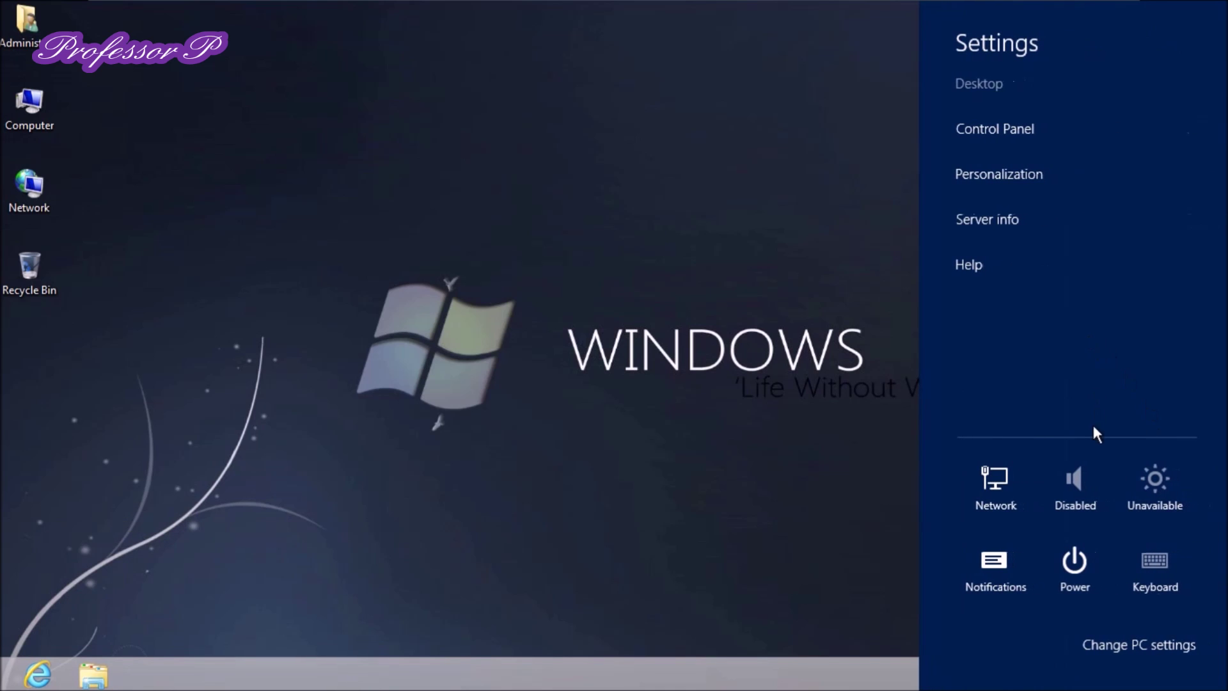
{"action": "left_click", "coordinate": [1081, 587]}
Disconnect the administrator session, then back out of the Other user sign-in screen
{"action": "left_click", "coordinate": [1075, 442]}
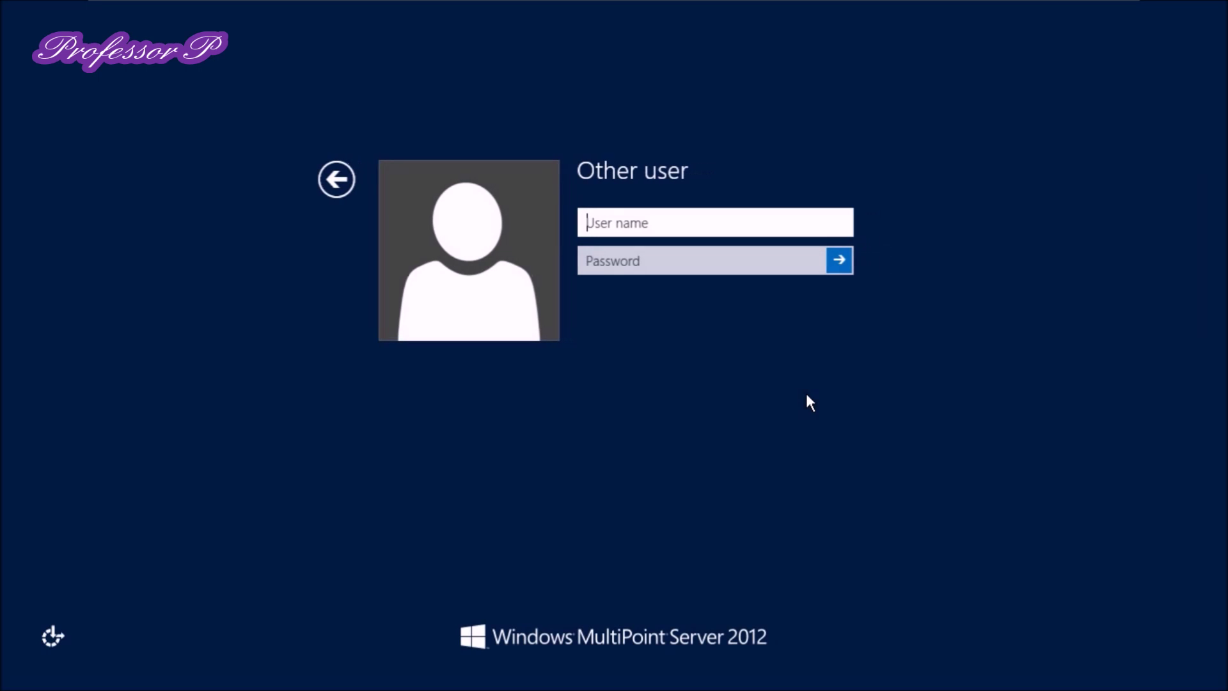
{"action": "left_click", "coordinate": [334, 180]}
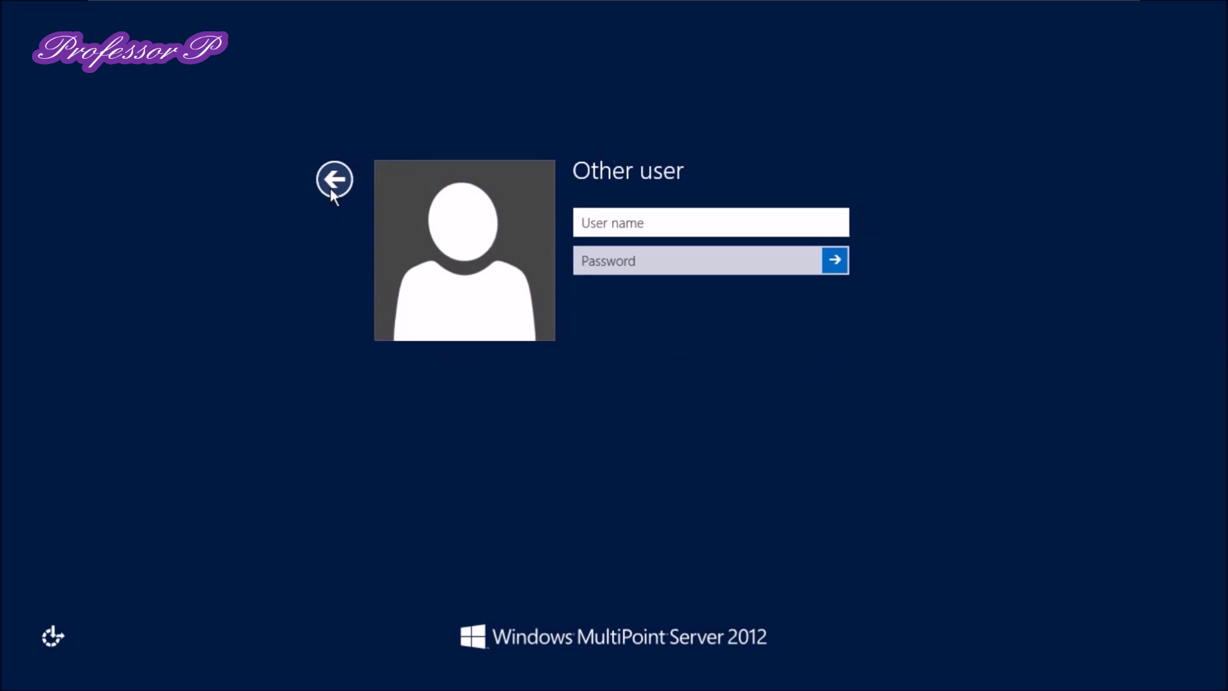
{"action": "left_click", "coordinate": [334, 179]}
{"action": "left_click", "coordinate": [335, 179]}
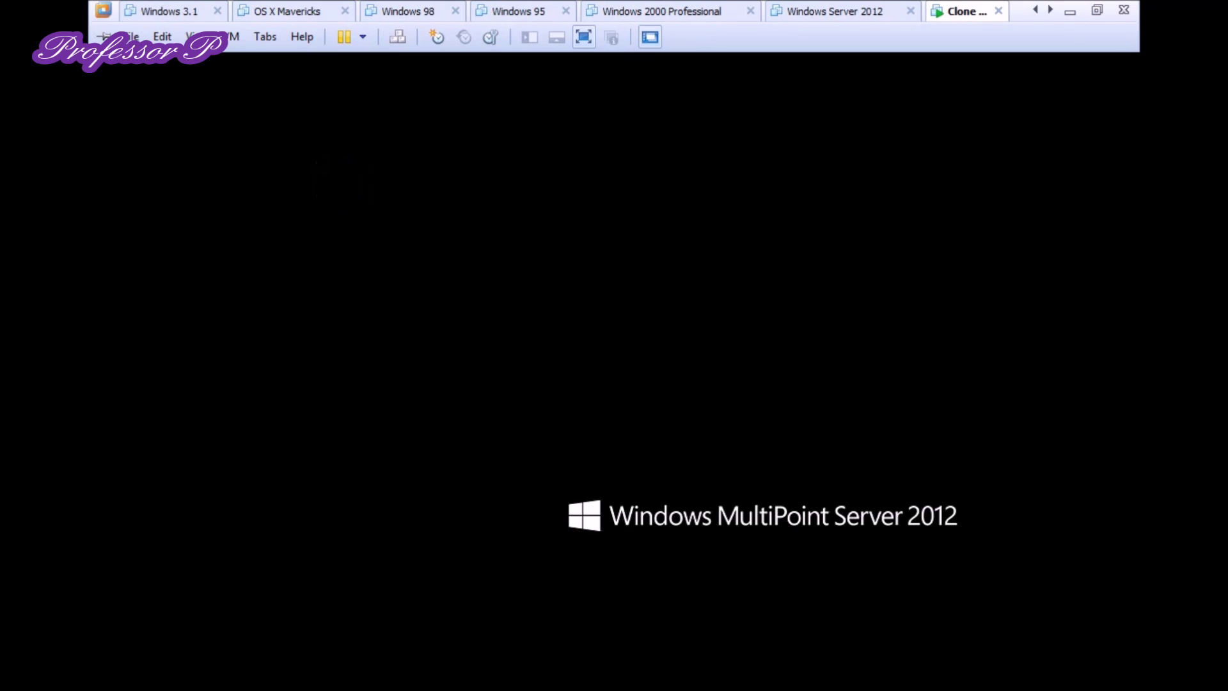